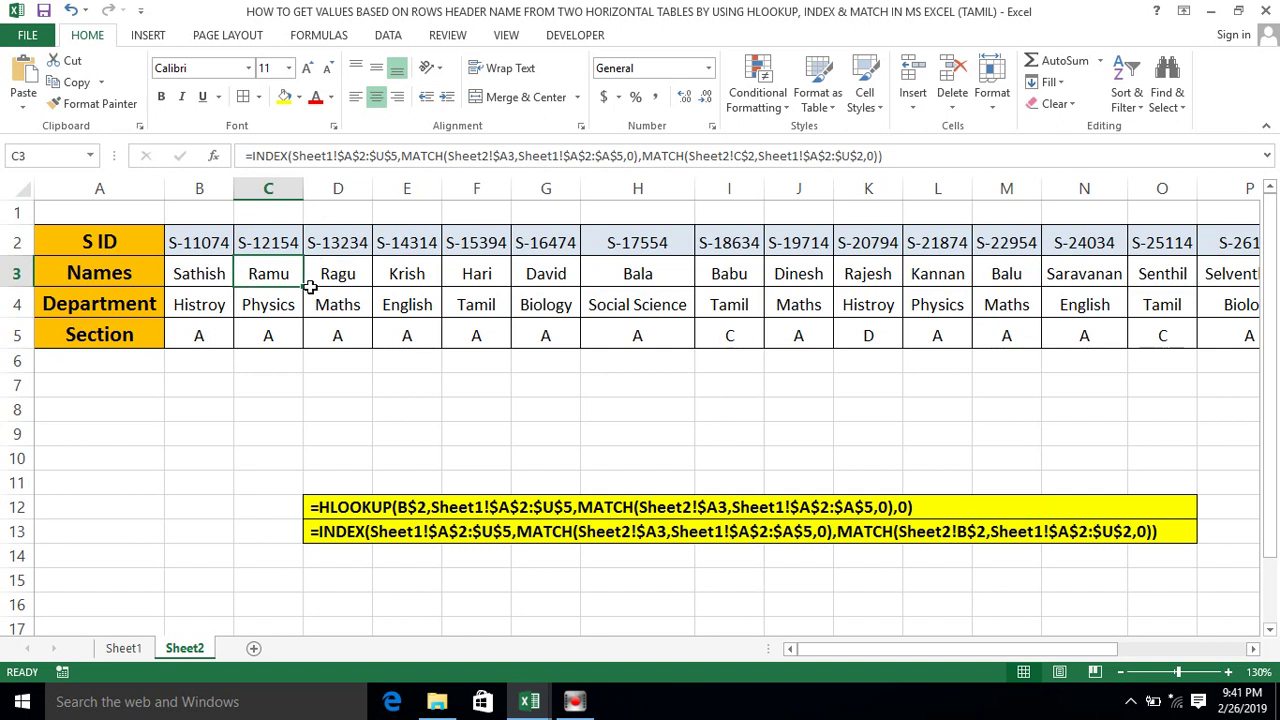
- Inspect the row headers in column A and the INDEX-MATCH formulas under the first S ID on Sheet2
click(189, 277)
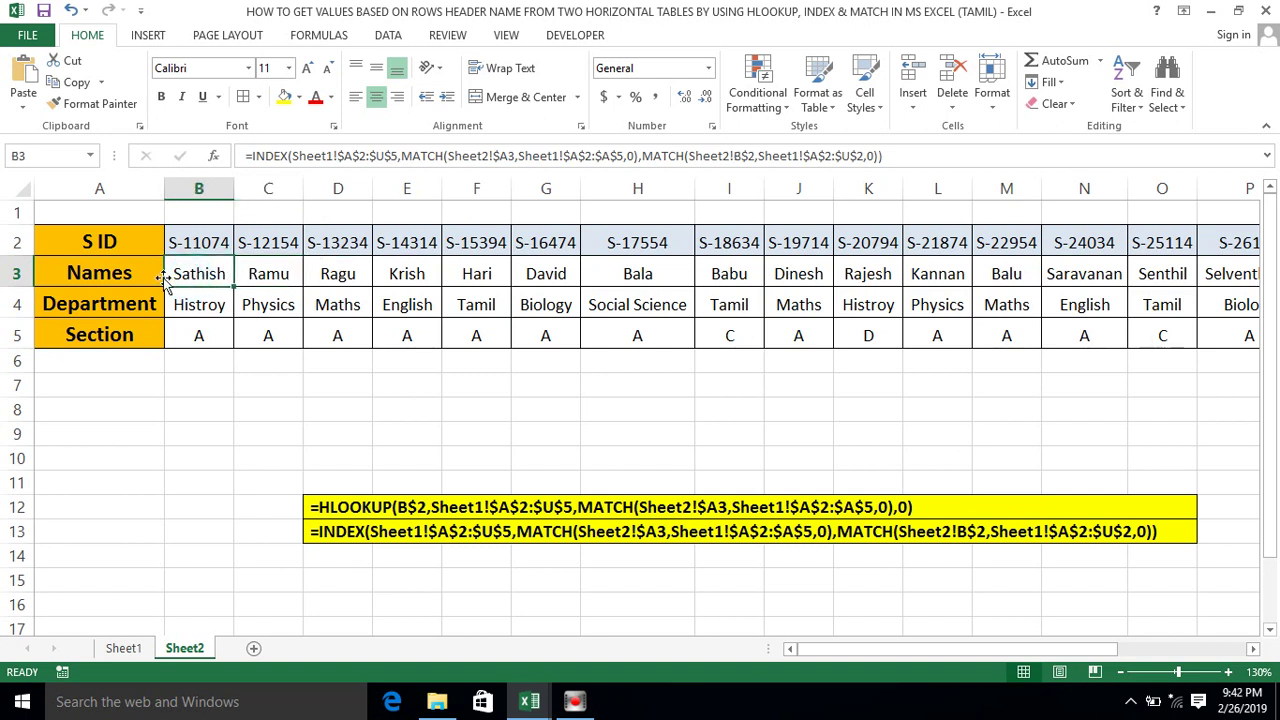
click(66, 281)
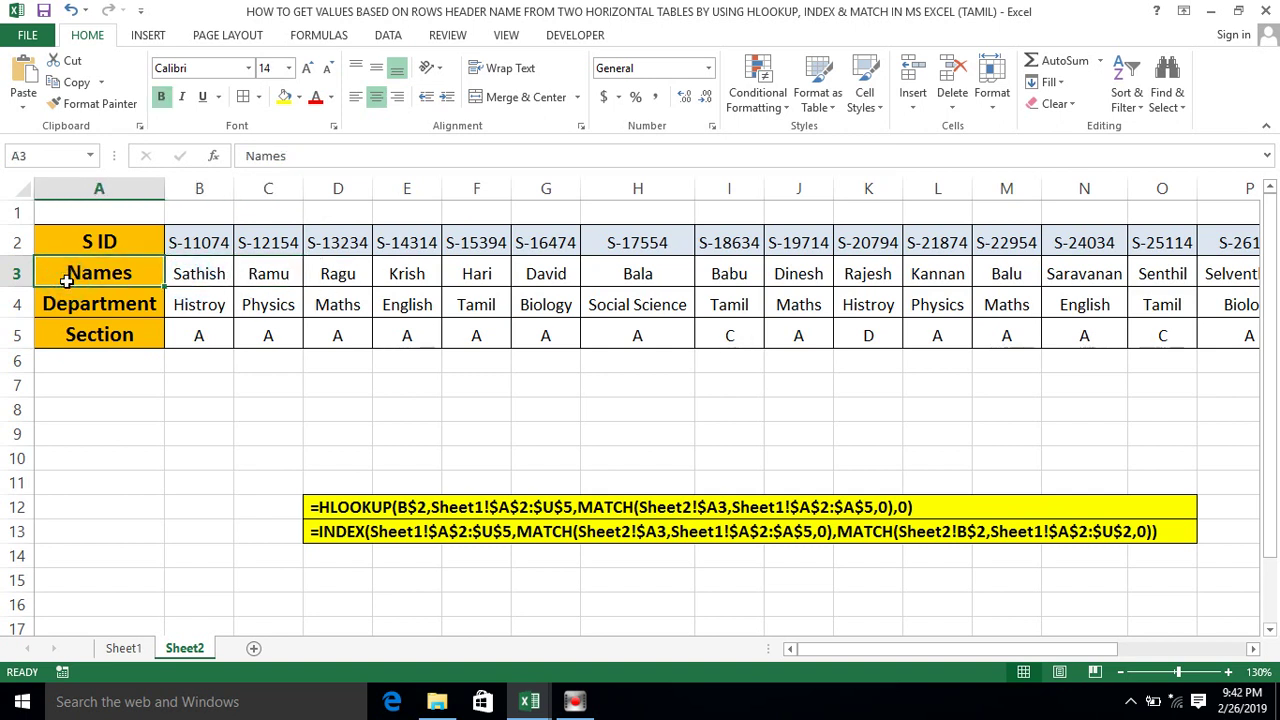
click(184, 322)
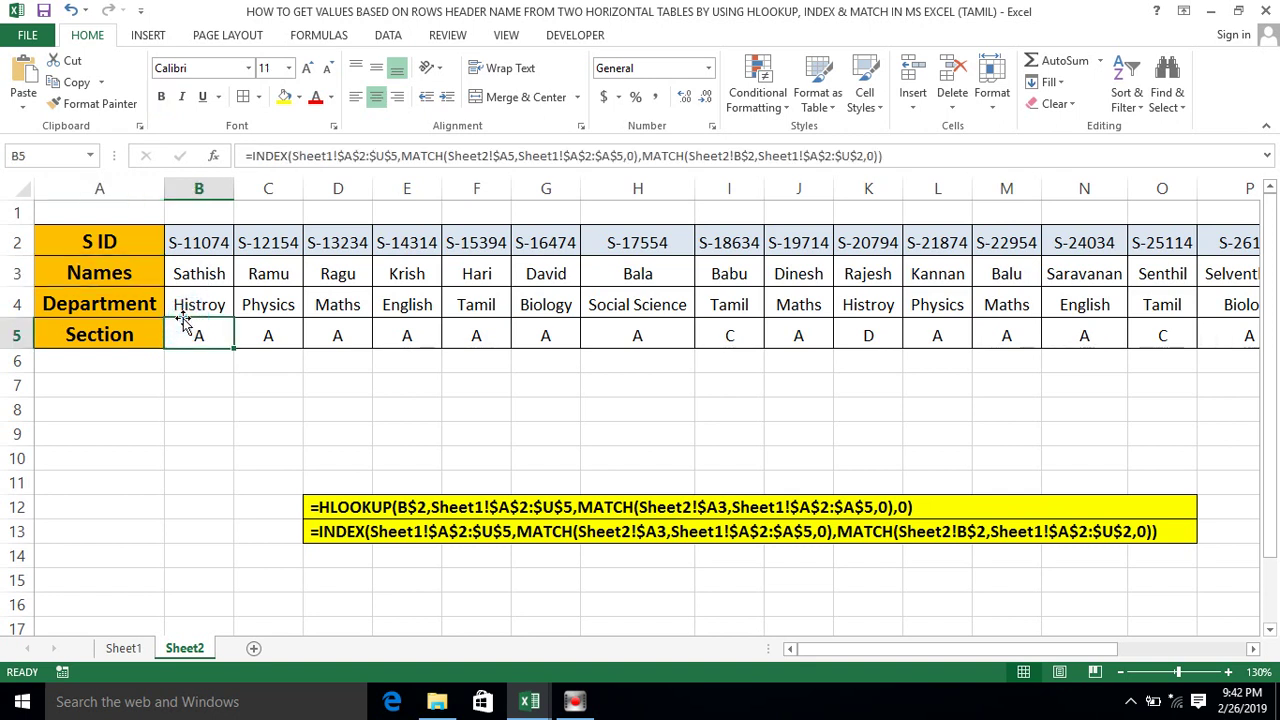
click(209, 274)
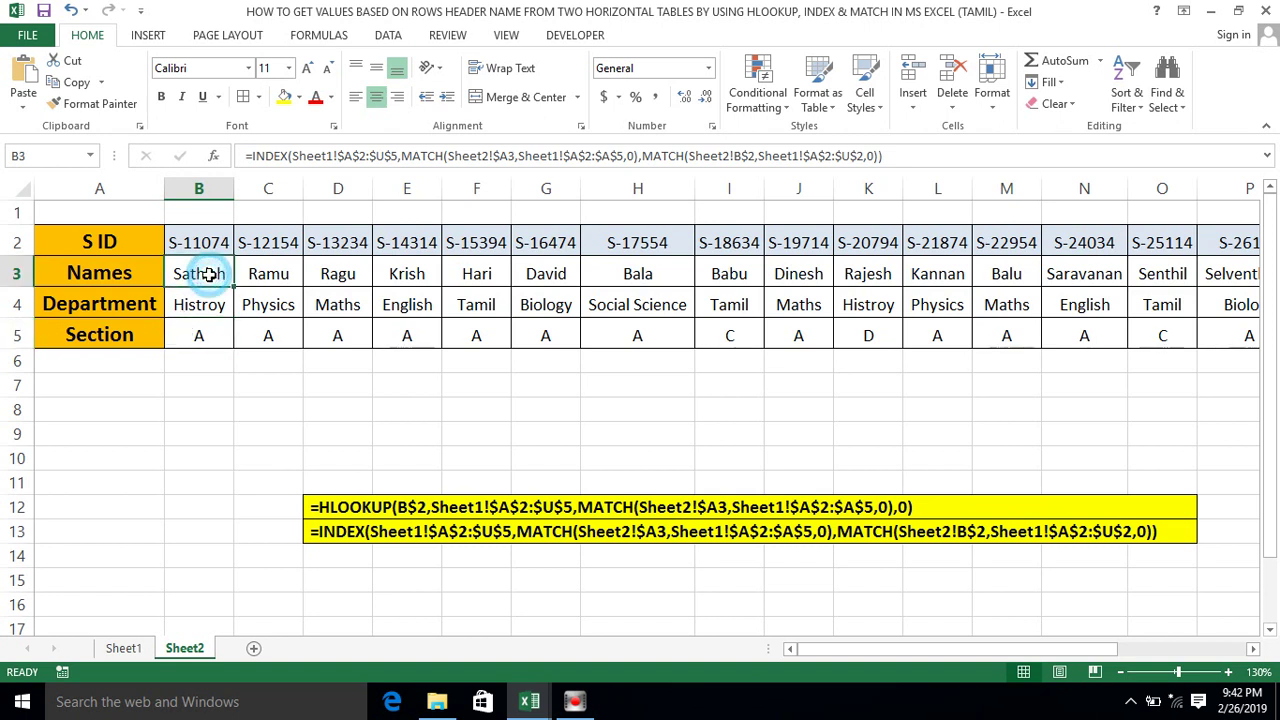
click(77, 284)
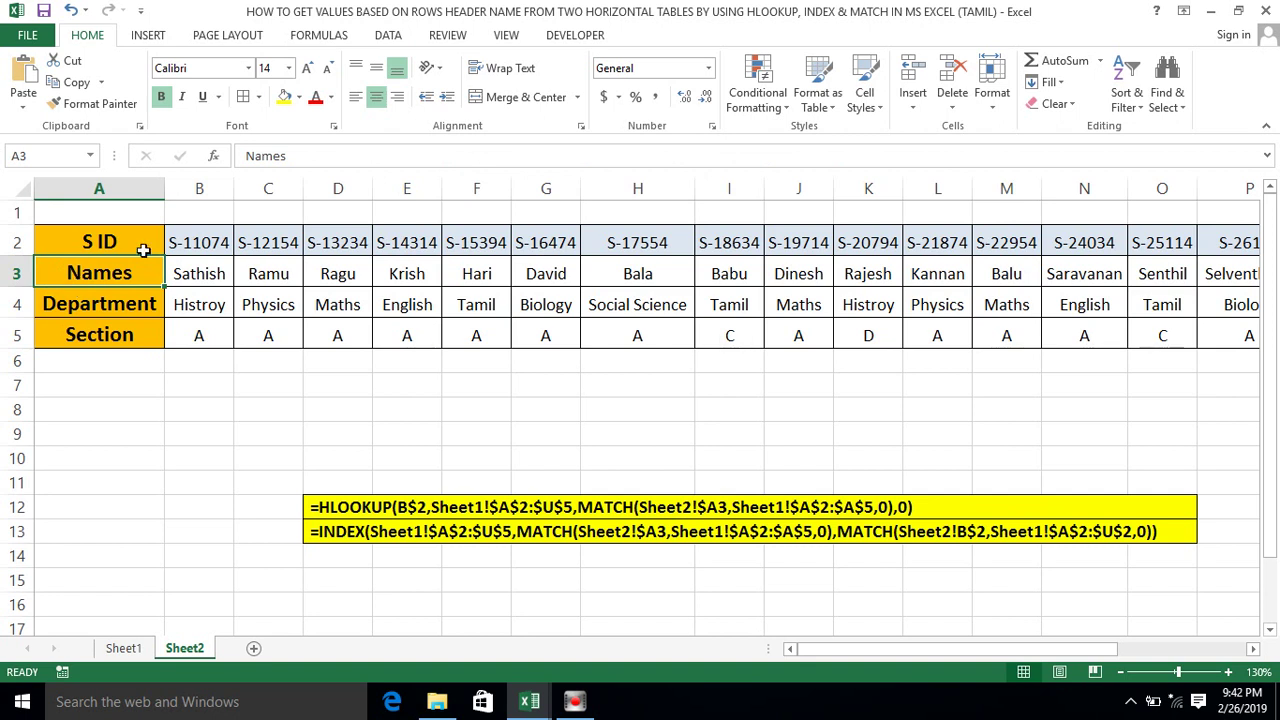
click(100, 286)
click(205, 270)
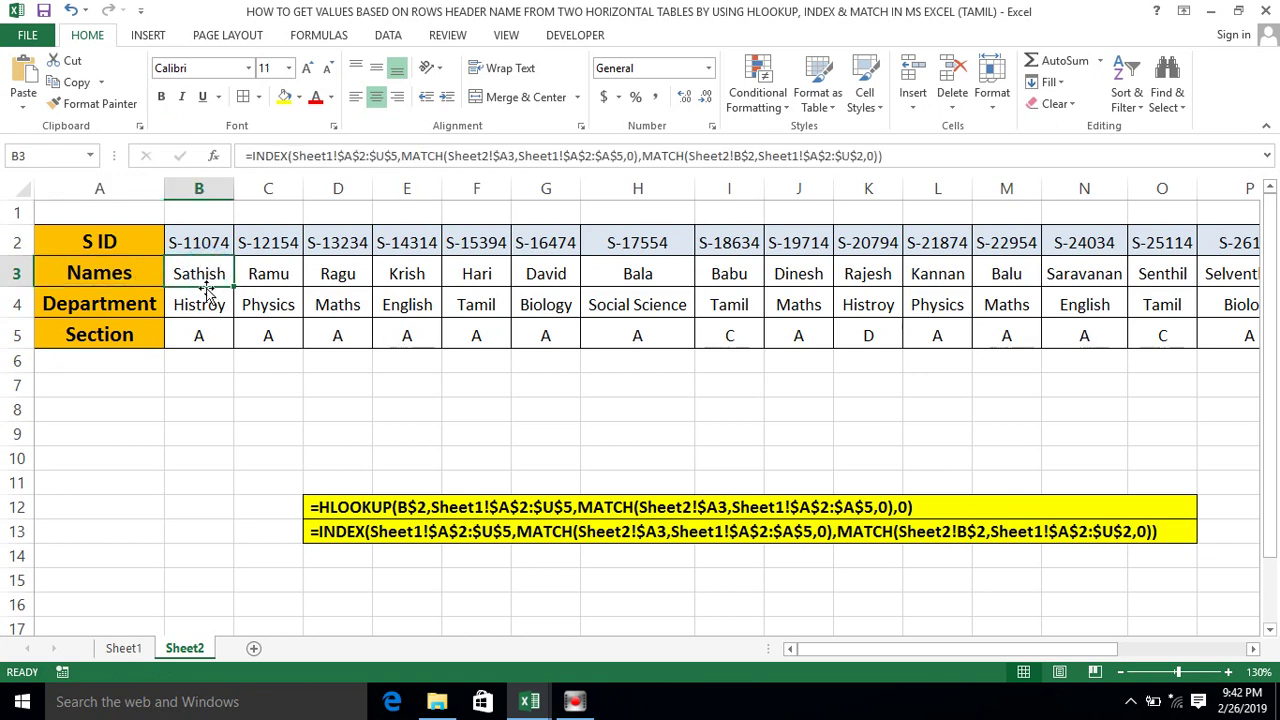
click(193, 302)
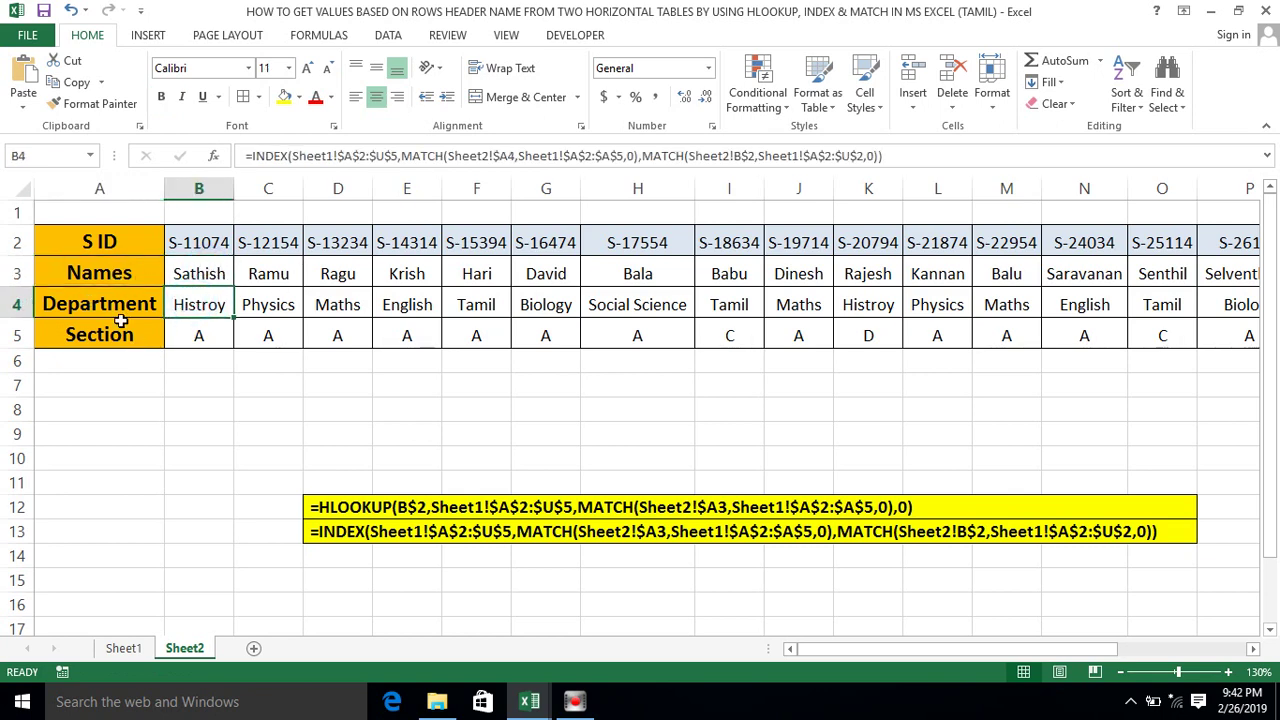
- Review the source table on Sheet1 by selecting its header column and its full range A2:U5
click(123, 648)
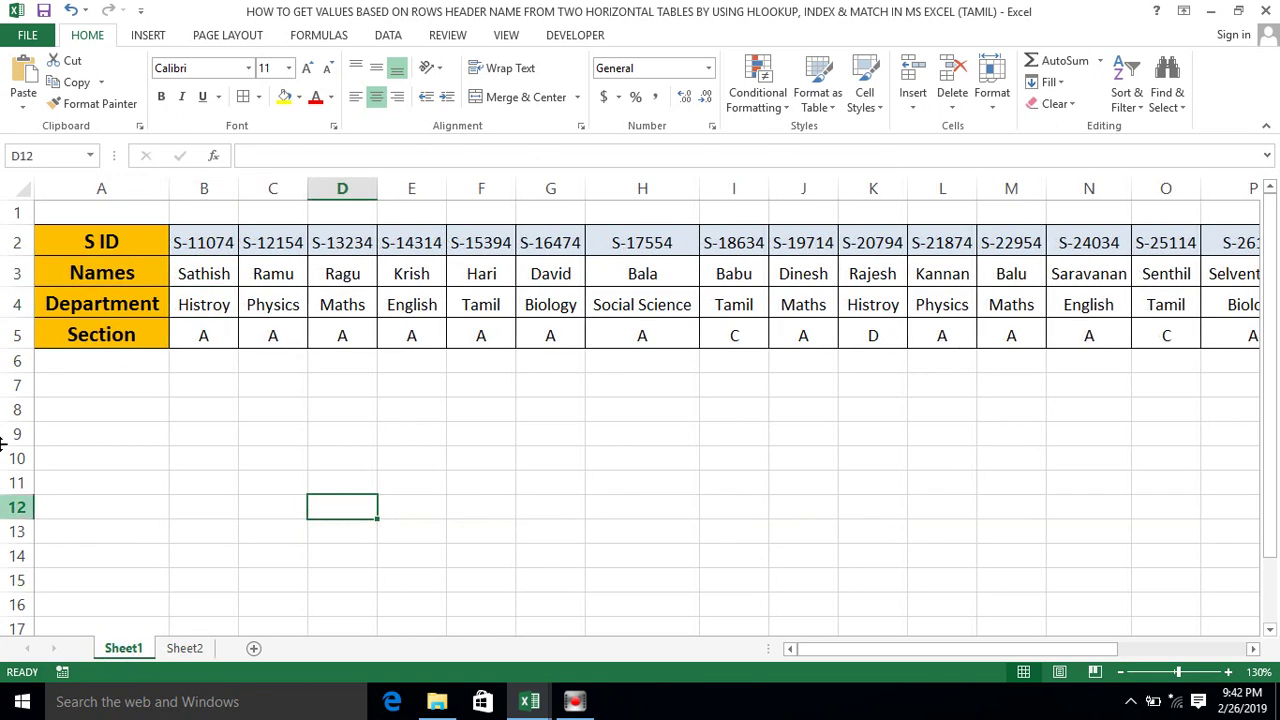
click(131, 238)
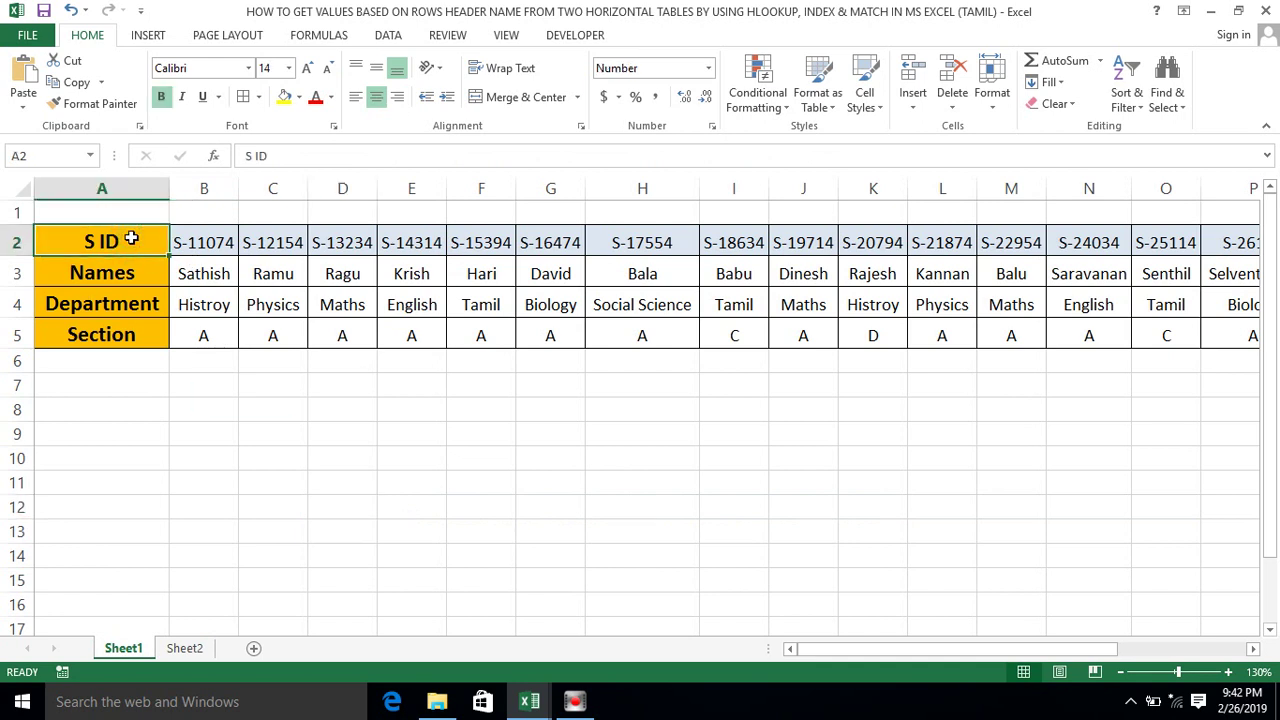
key(shift+Down)
key(shift+Down)
key(shift+Down)
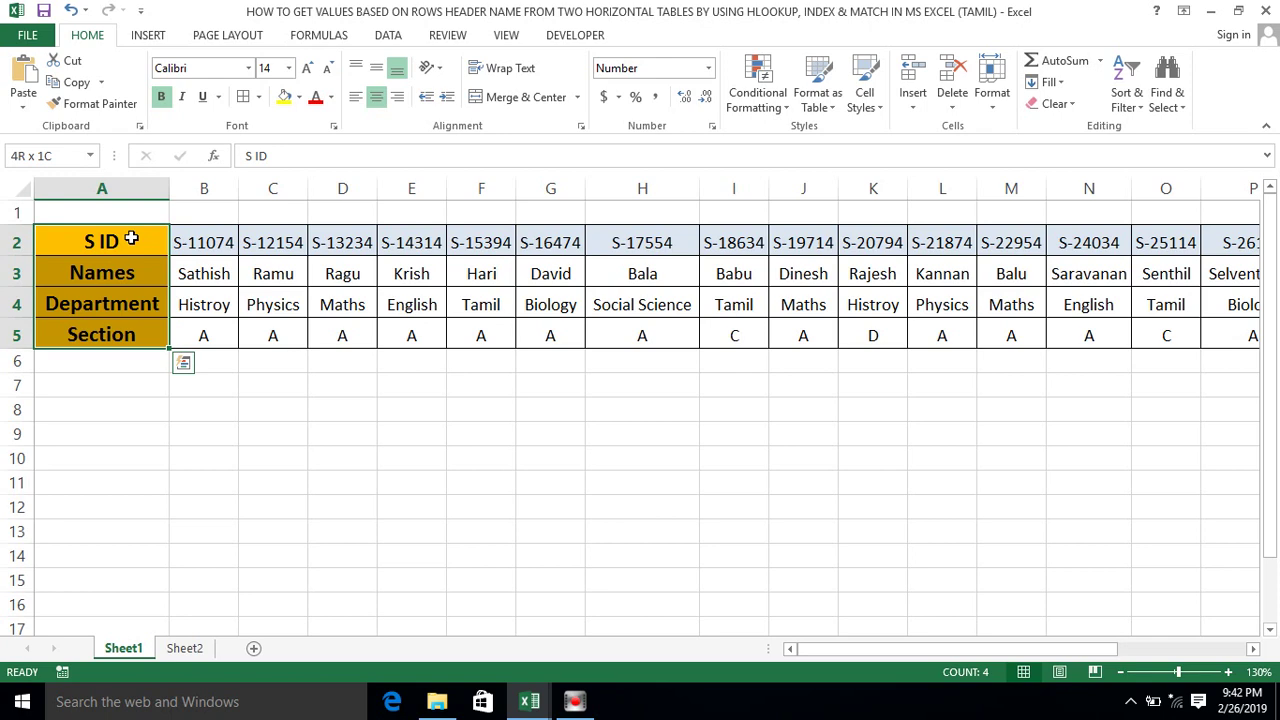
key(ctrl+shift+Right)
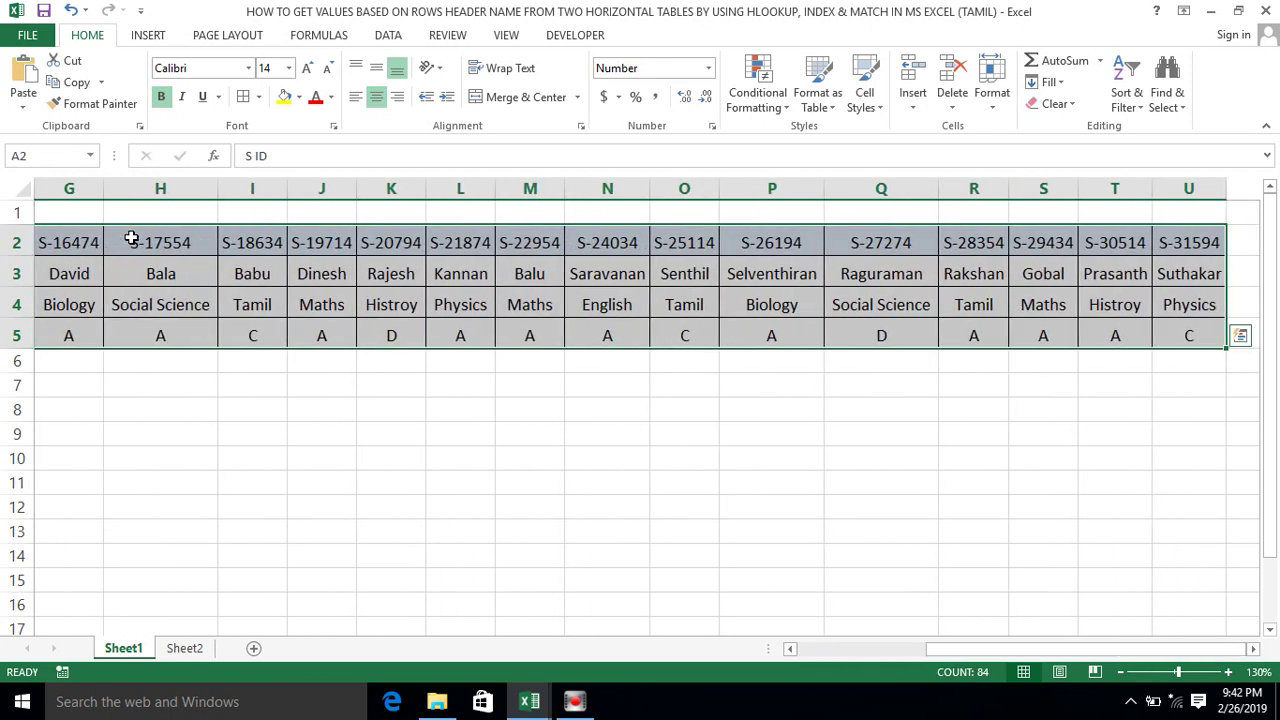
key(Home)
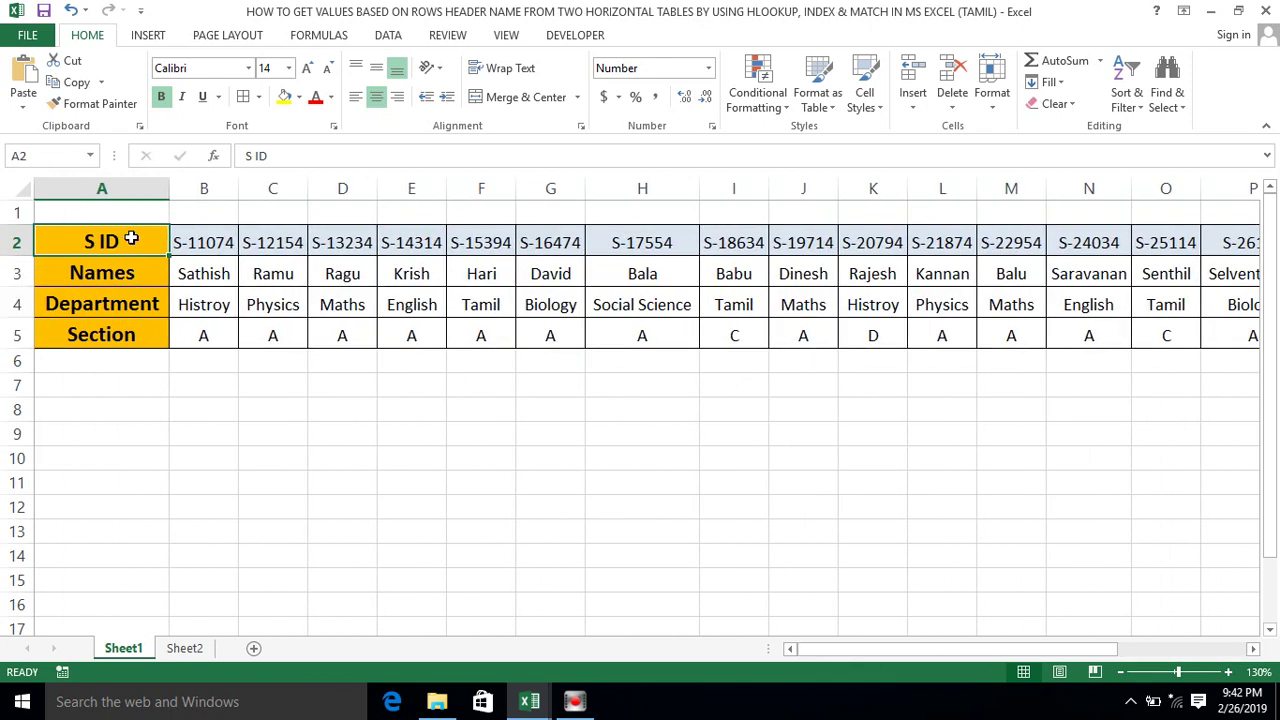
key(ctrl+shift+Down)
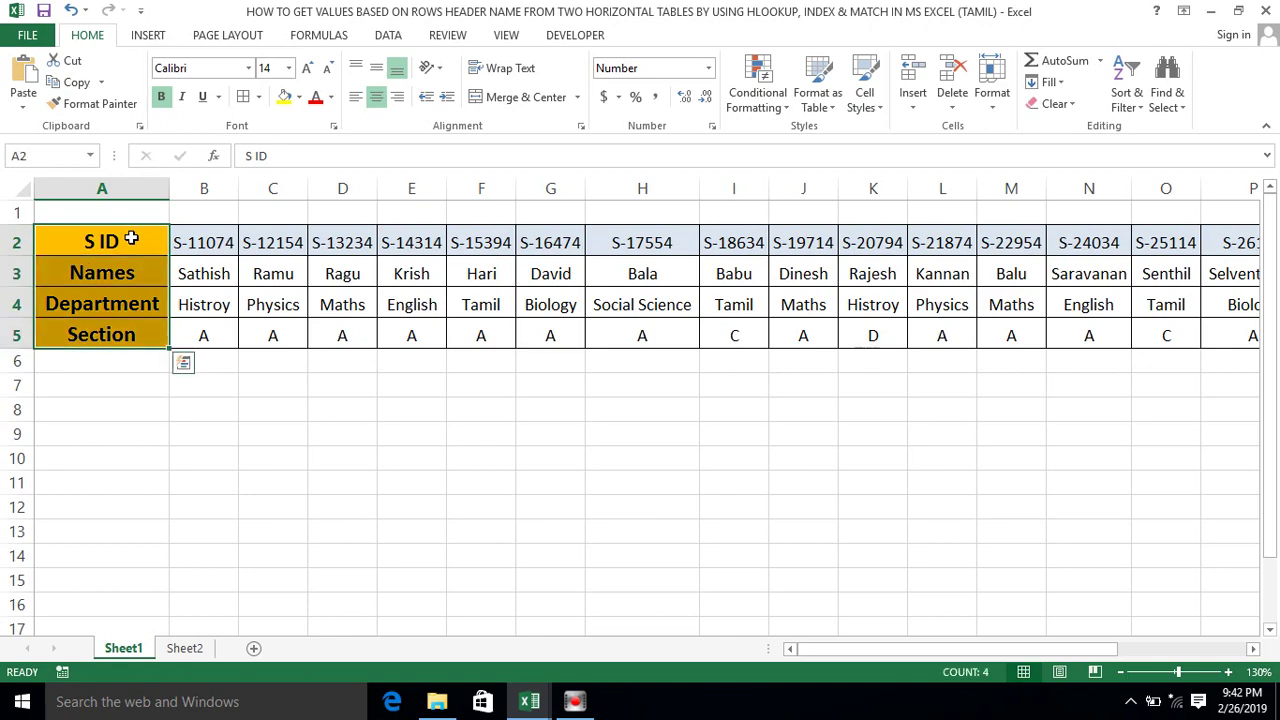
key(ctrl+shift+Up)
- Switch to the single-HLOOKUP workbook and review the horizontal source table on Sheet1 and the vertical lookup table on Sheet2
key(alt+Tab)
key(Tab)
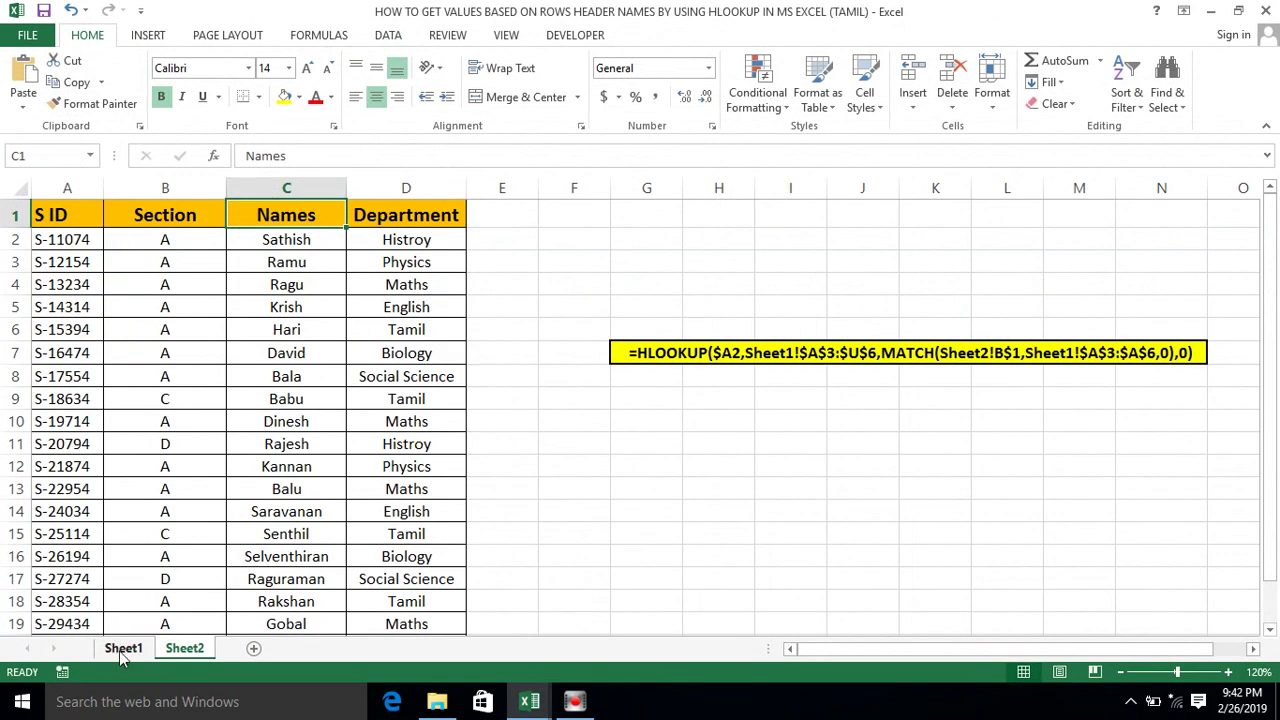
click(124, 648)
click(84, 264)
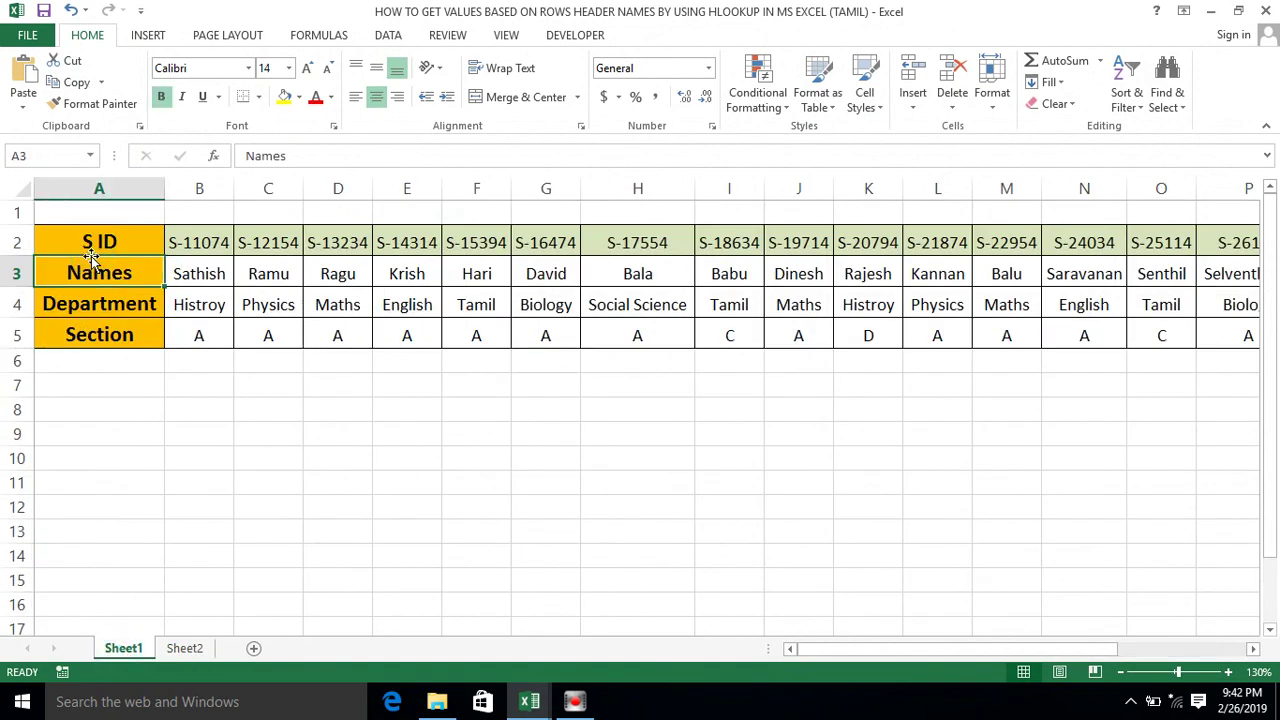
click(91, 256)
key(ctrl+shift+Down)
key(ctrl+shift+Right)
key(ctrl+shift+Left)
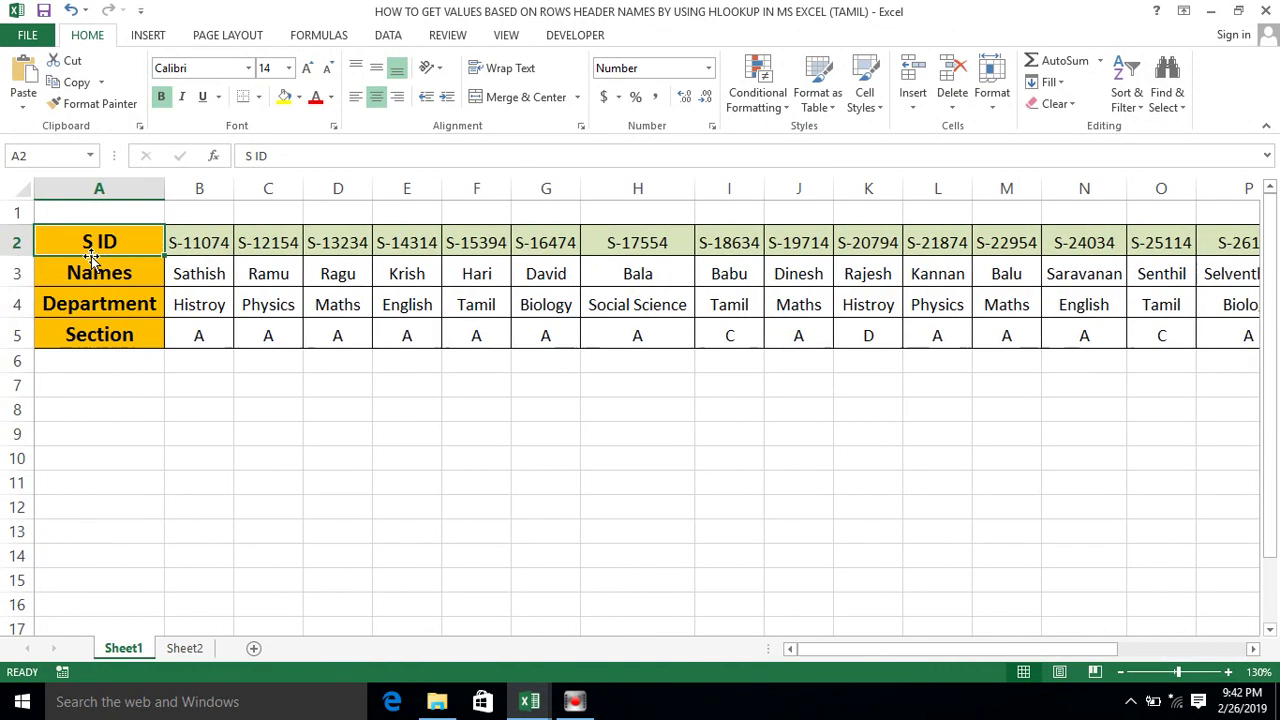
click(184, 648)
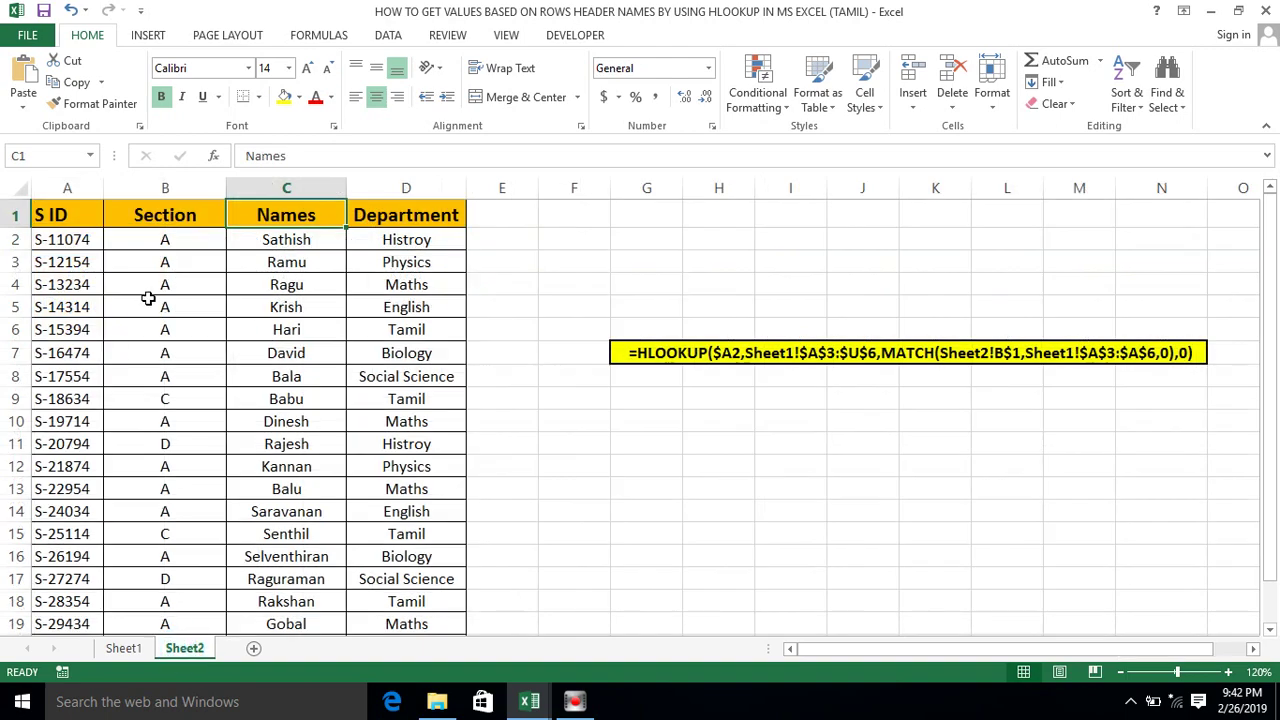
click(70, 225)
key(ctrl+shift+Right)
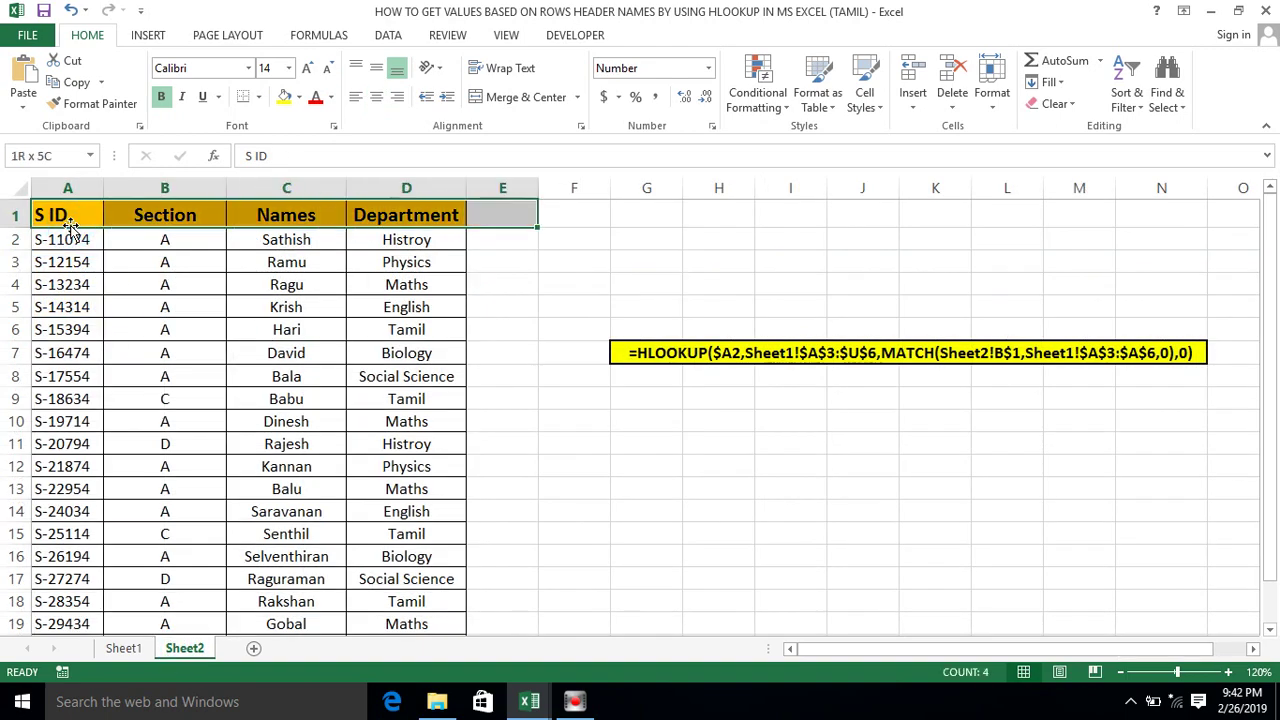
key(ctrl+shift+Down)
key(ctrl+Home)
- Change the lookup table header in B1 to Names and the one in C1 to Section
key(Right)
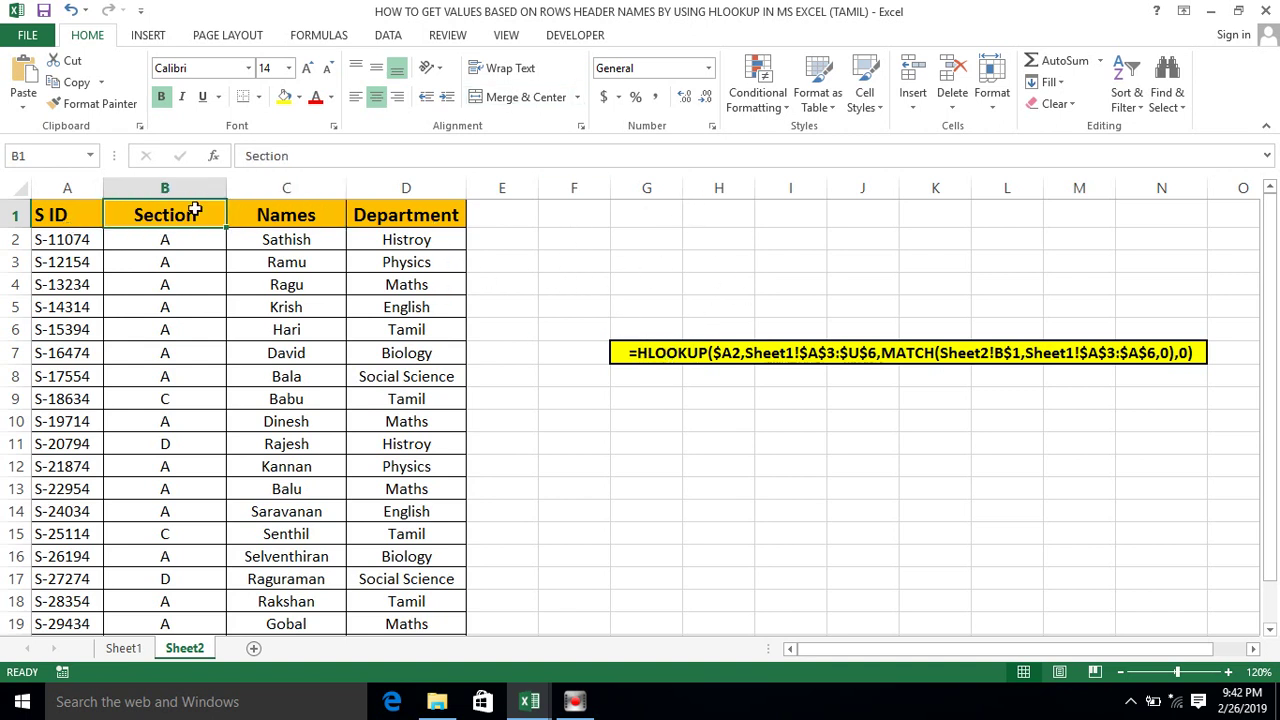
text(NAmes)
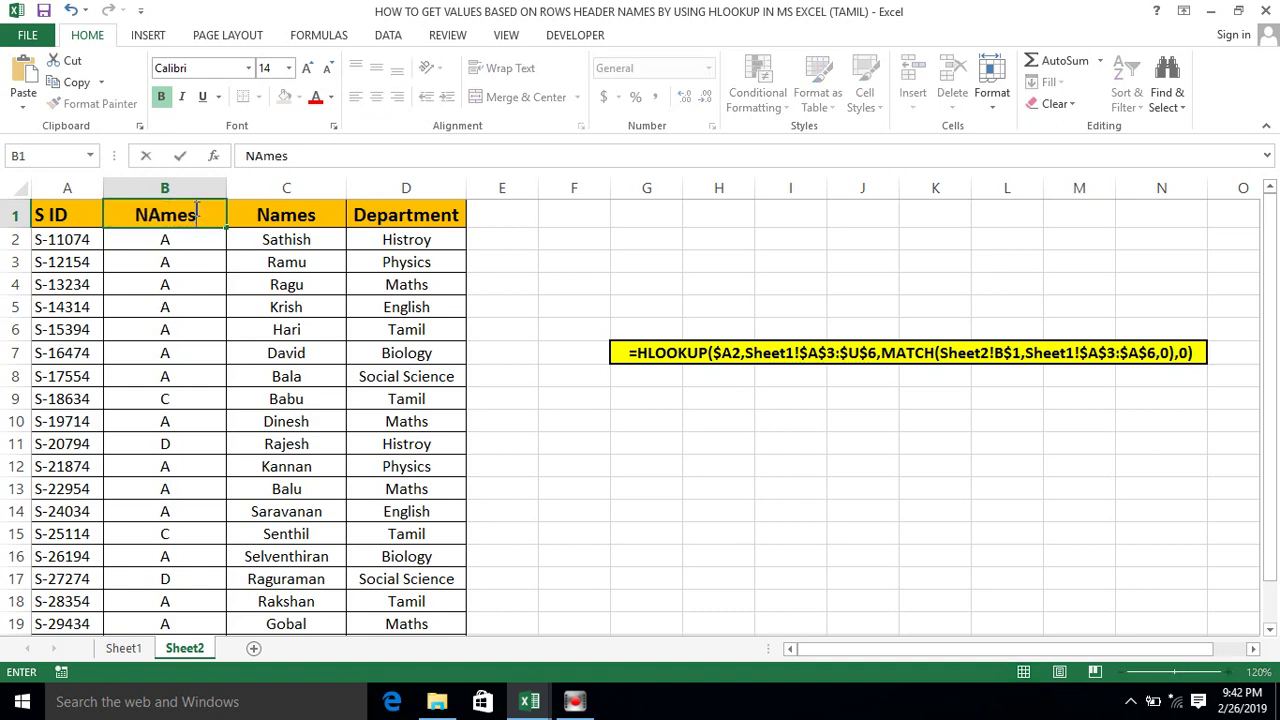
key(Return)
key(Up)
key(Right)
text(Section)
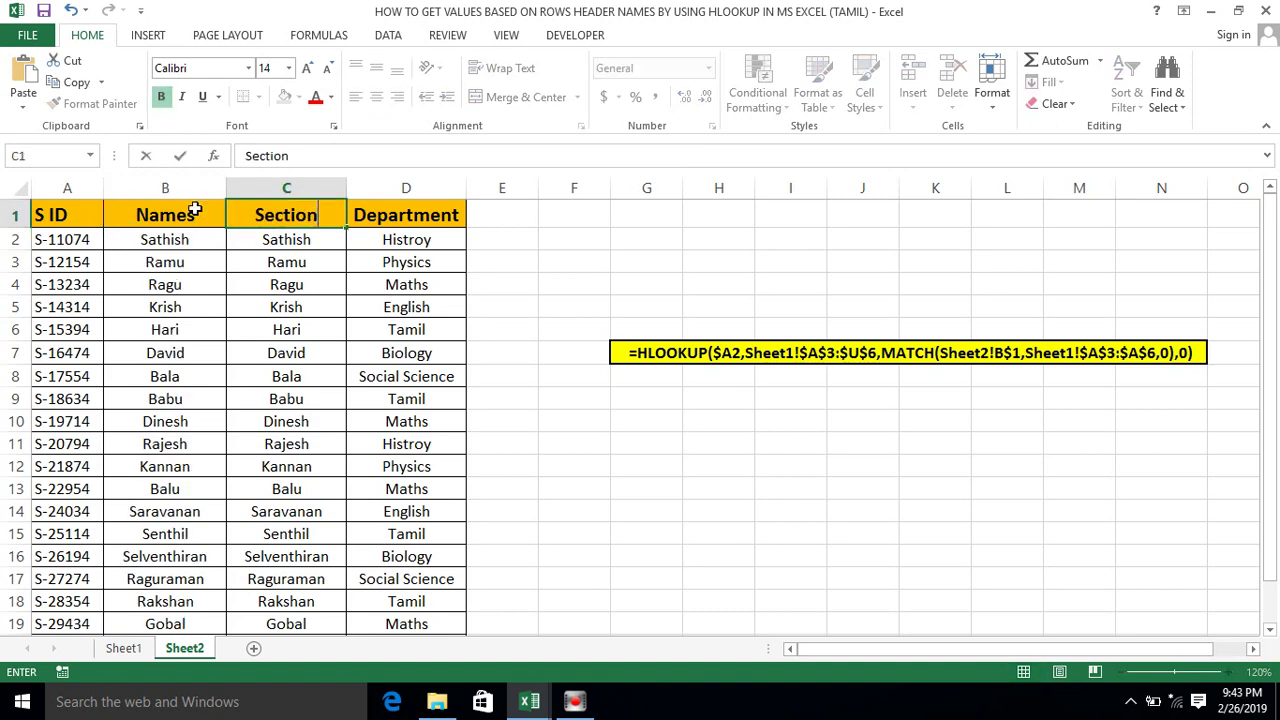
key(Return)
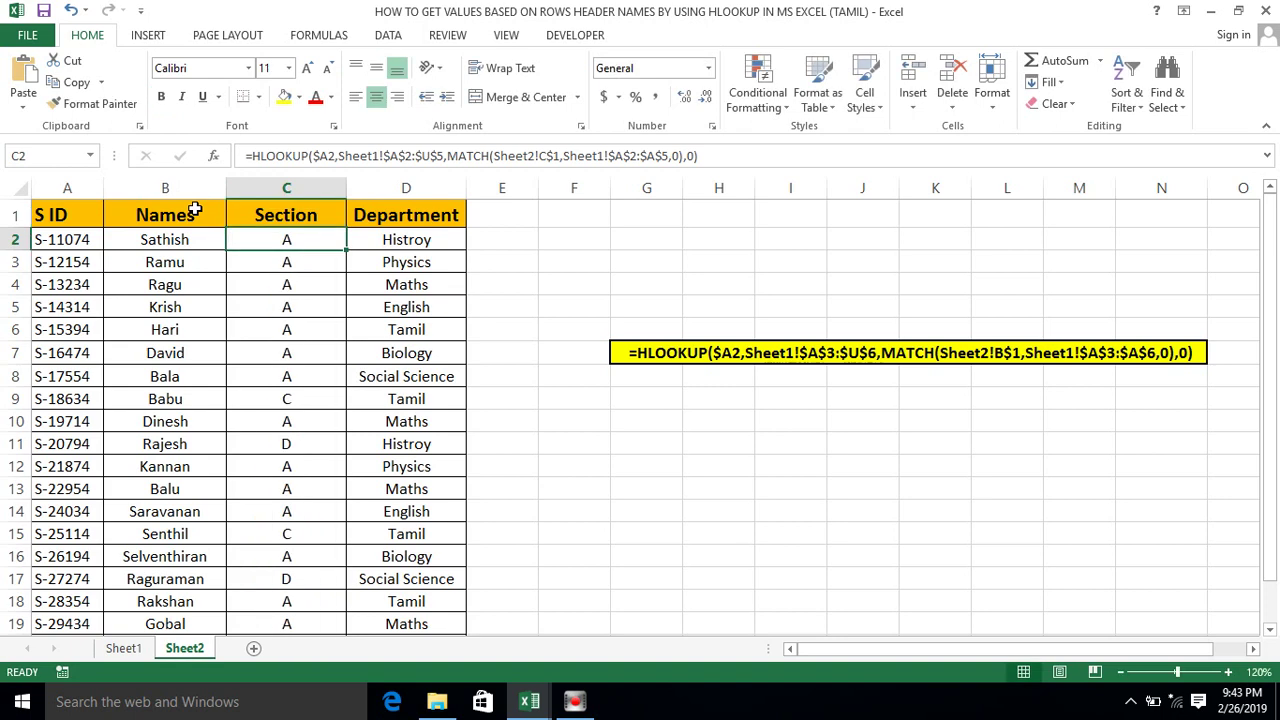
- Change the lookup table header in D1 to Names
key(Up)
key(Right)
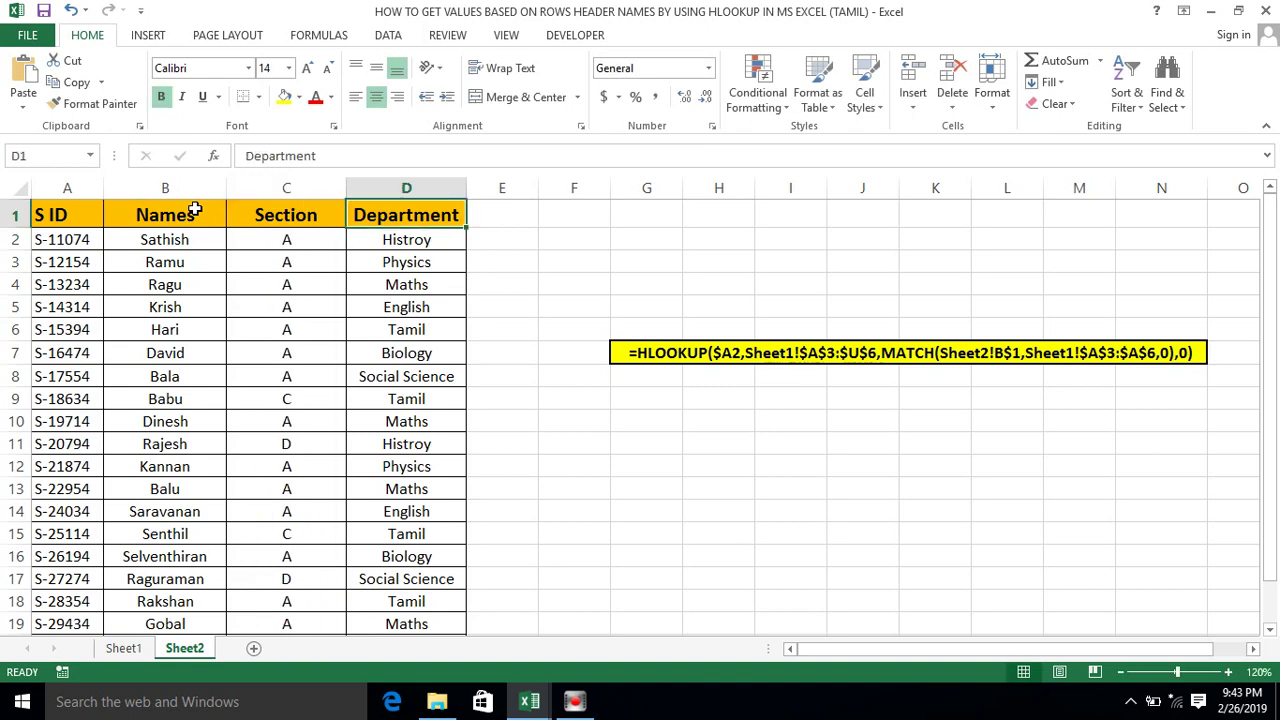
text(NAmes)
key(Return)
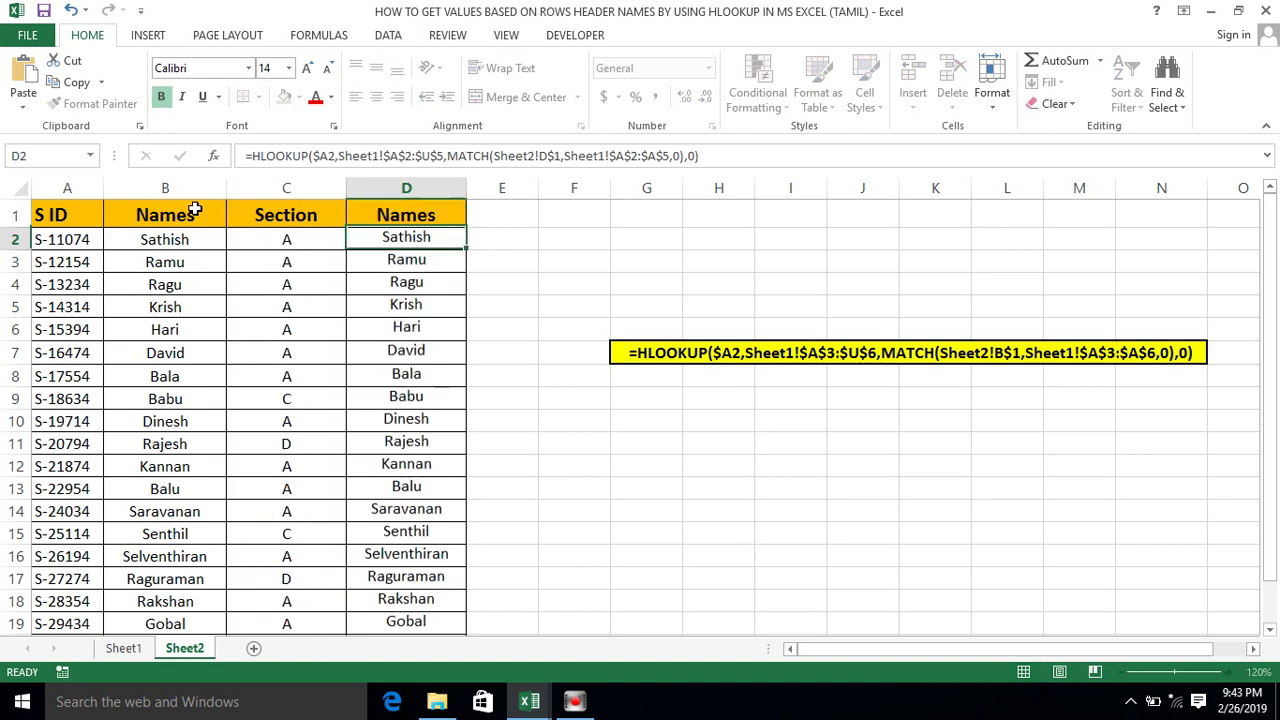
- Compare the lookup formulas in row 2 with the source table on Sheet1 and the highlighted HLOOKUP formula in G7
click(272, 242)
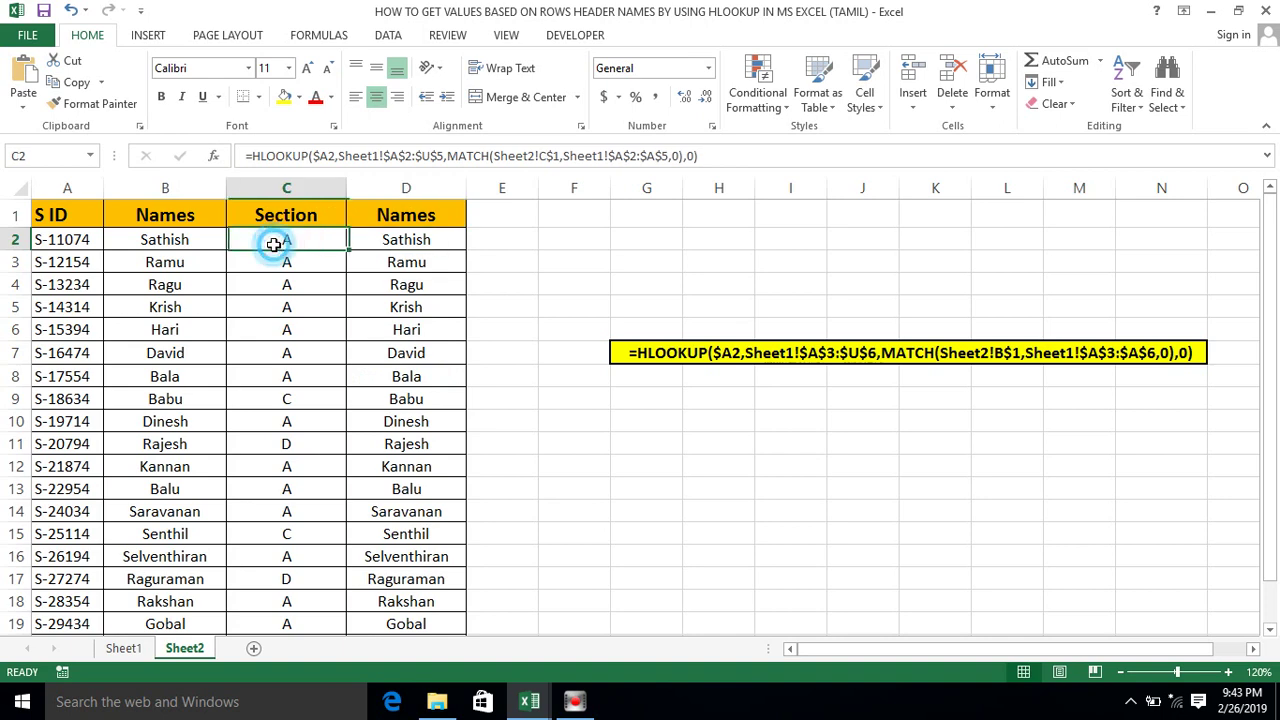
click(123, 649)
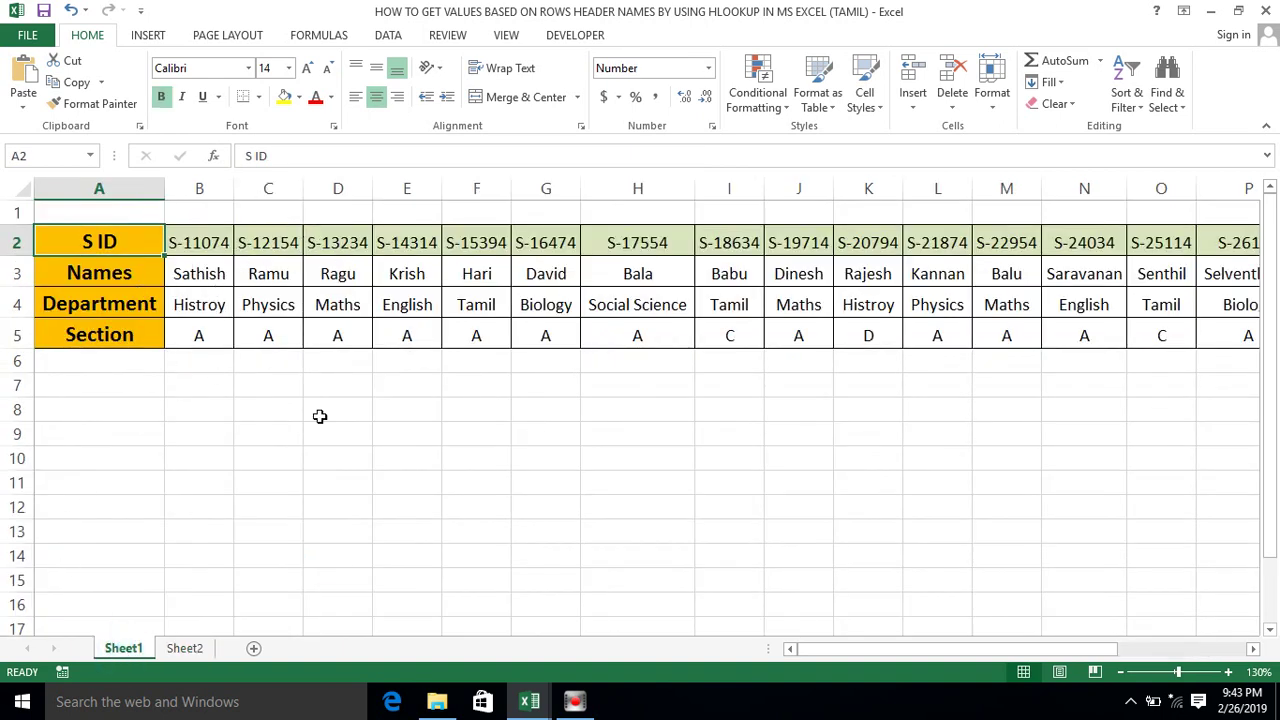
click(184, 649)
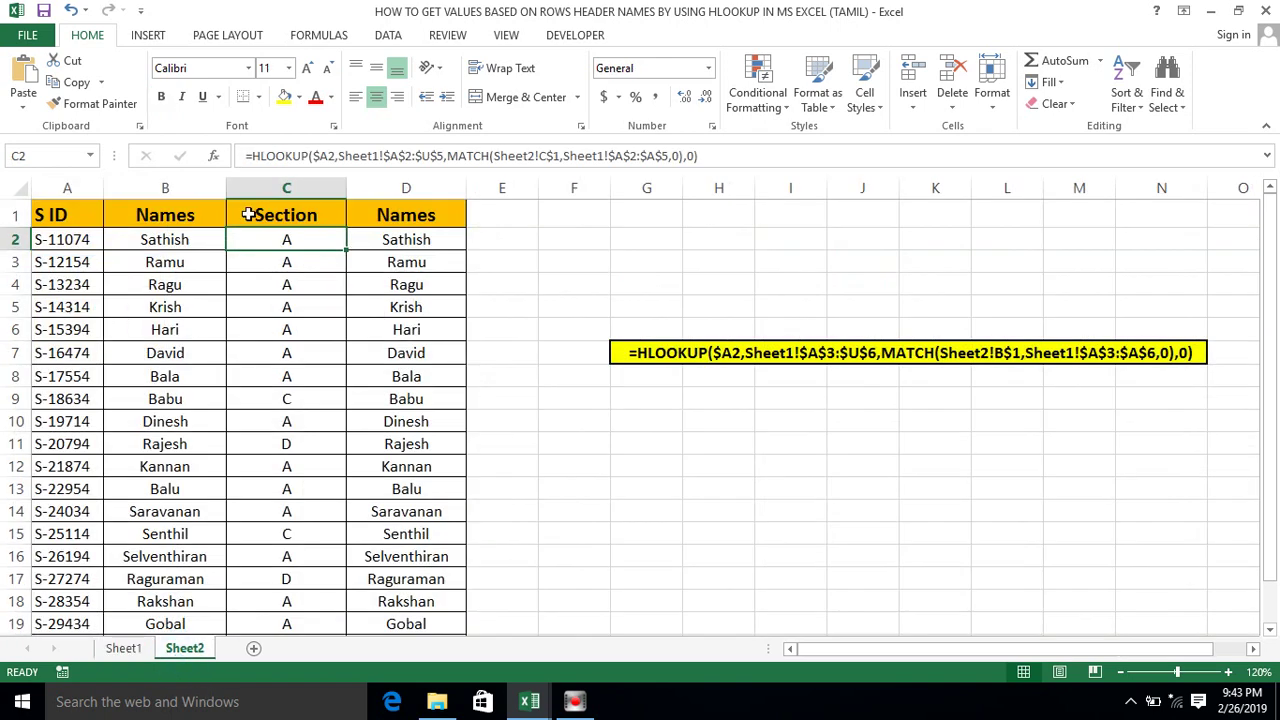
click(204, 247)
click(667, 354)
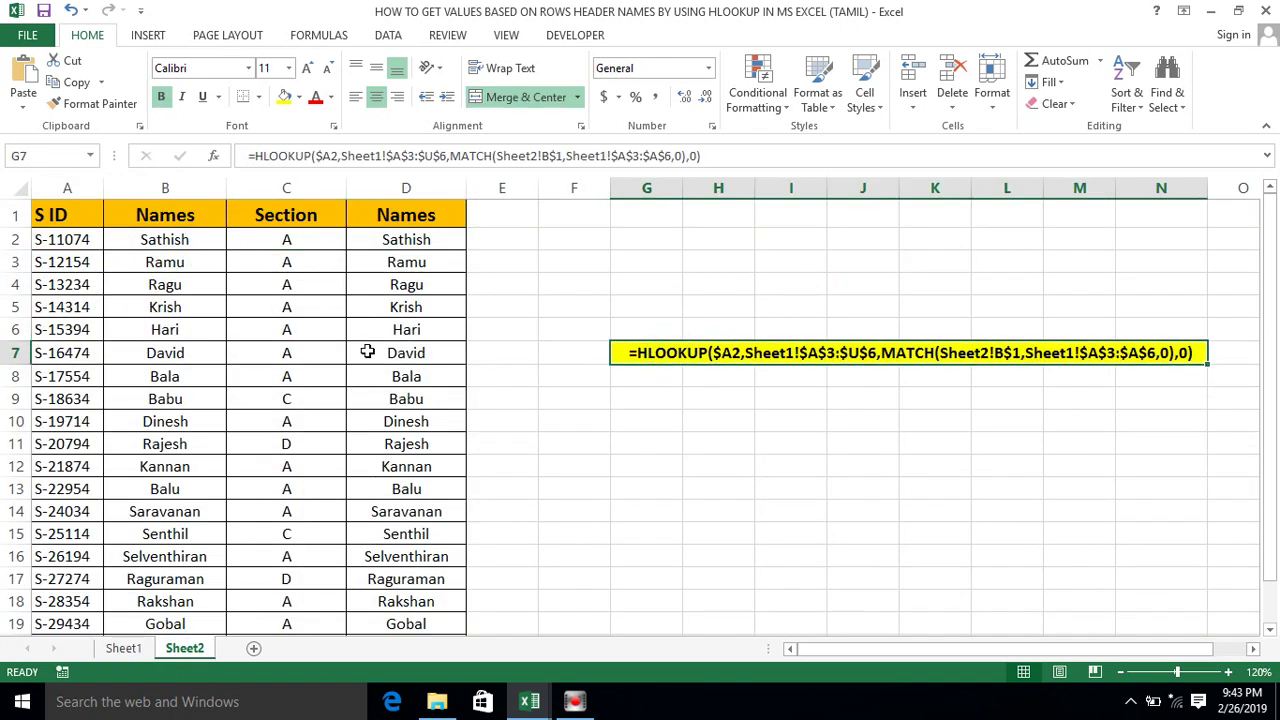
- Return to the workbook with two horizontal tables and select the whole source table A2:U5 on Sheet1
key(alt+Tab)
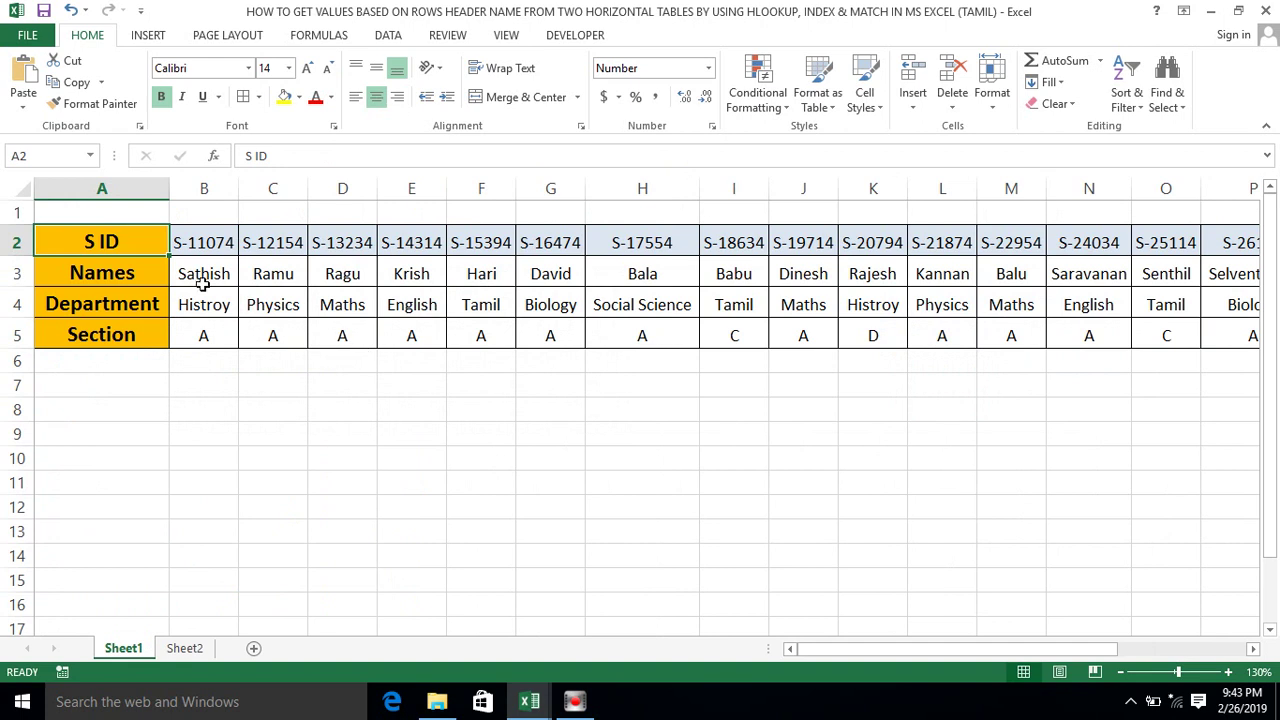
click(203, 283)
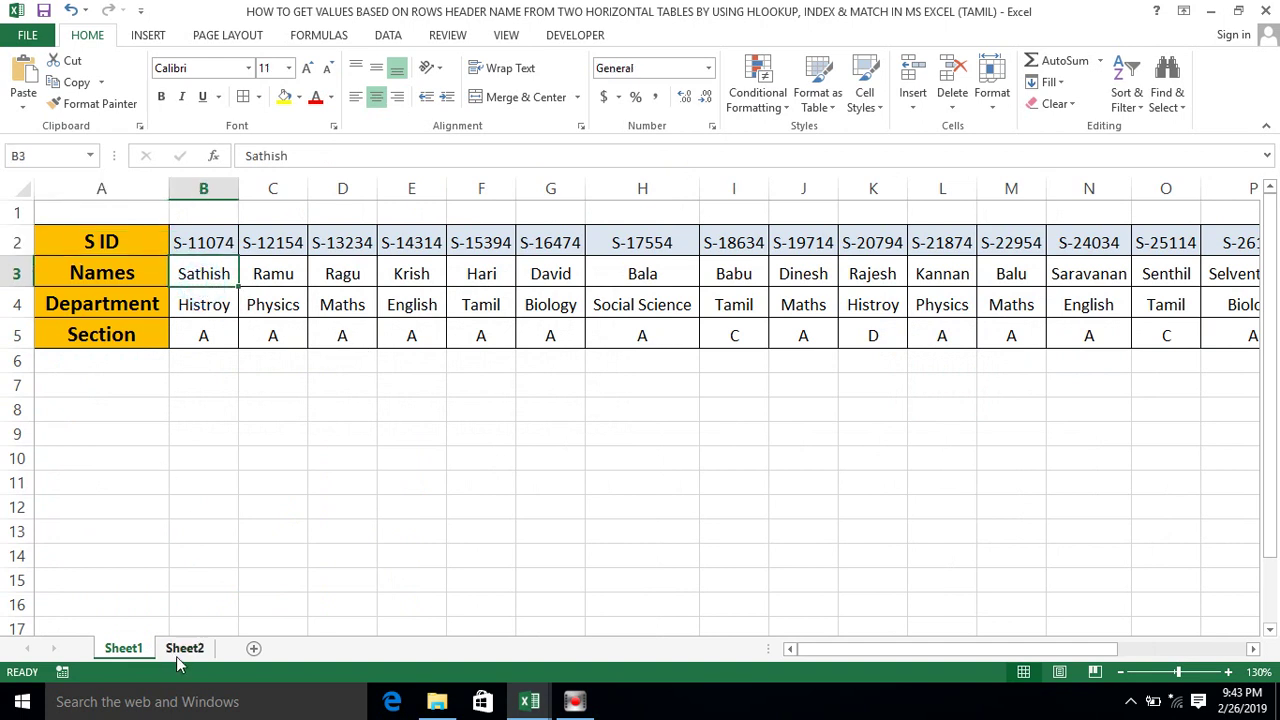
click(126, 218)
click(127, 230)
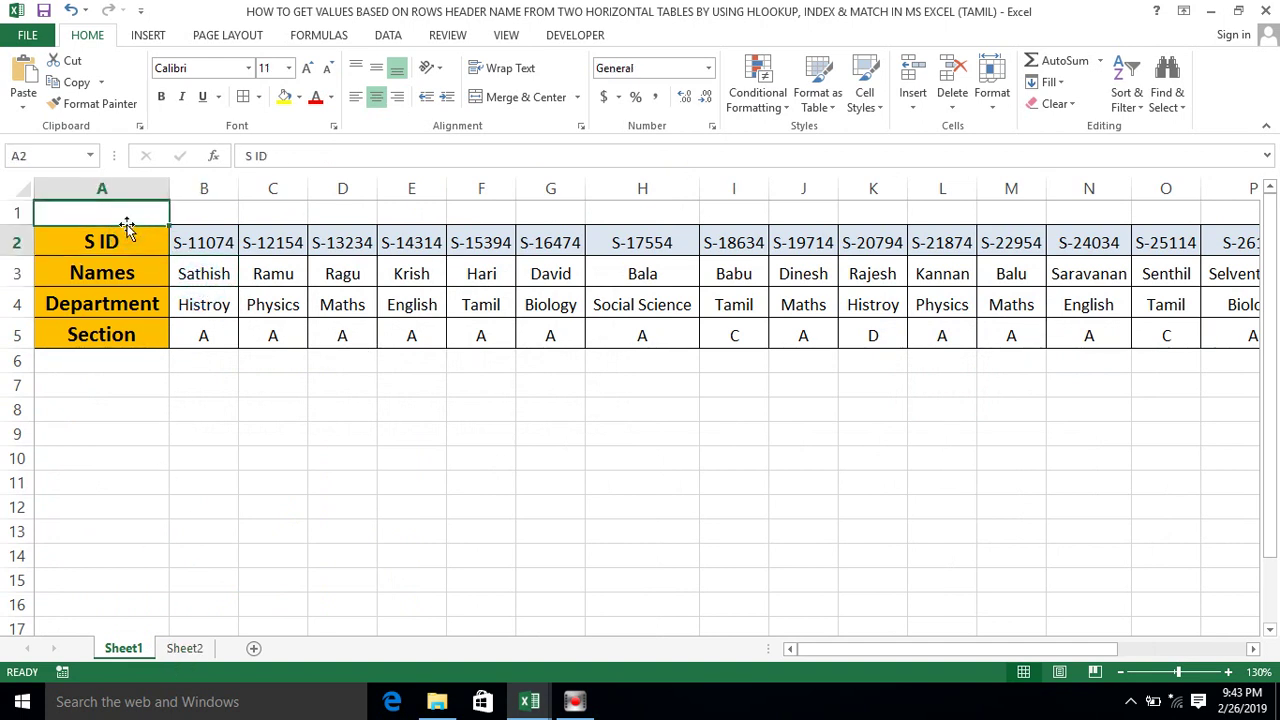
key(ctrl+shift+Down)
key(ctrl+shift+Right)
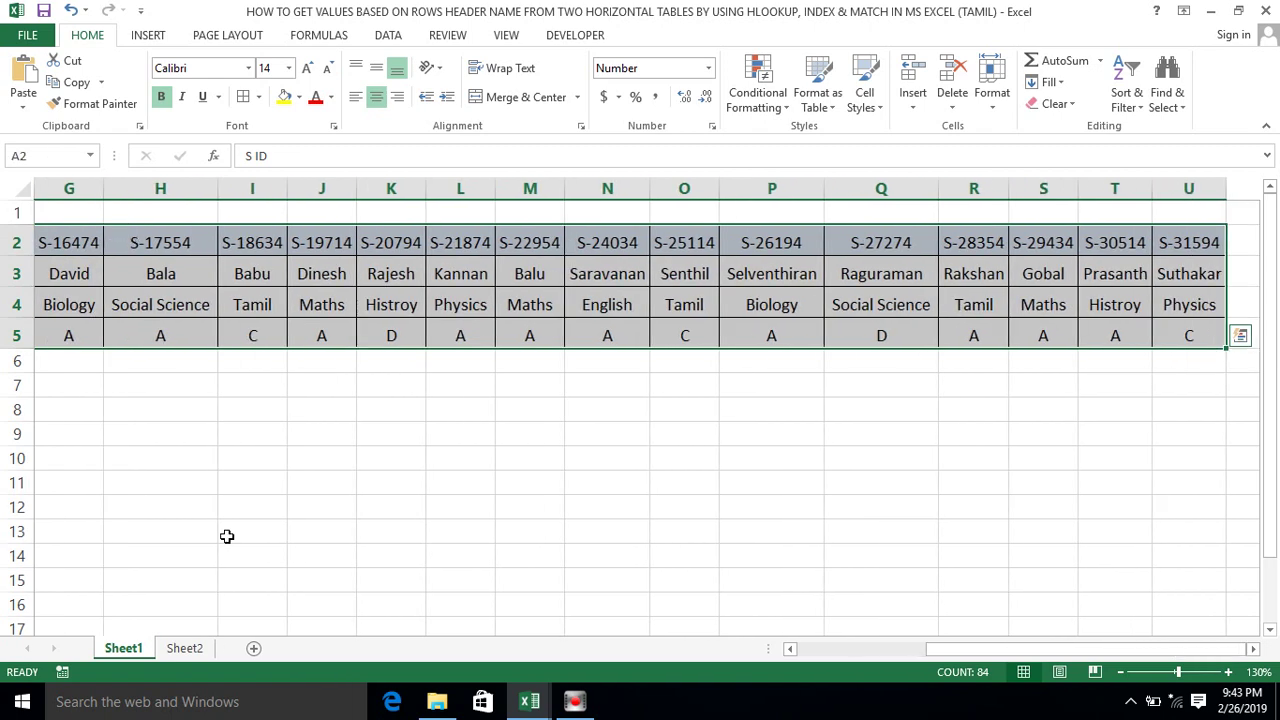
- Review the horizontal result table on Sheet2 across A2:U5 and select the first Names formula in B3
click(172, 648)
click(130, 297)
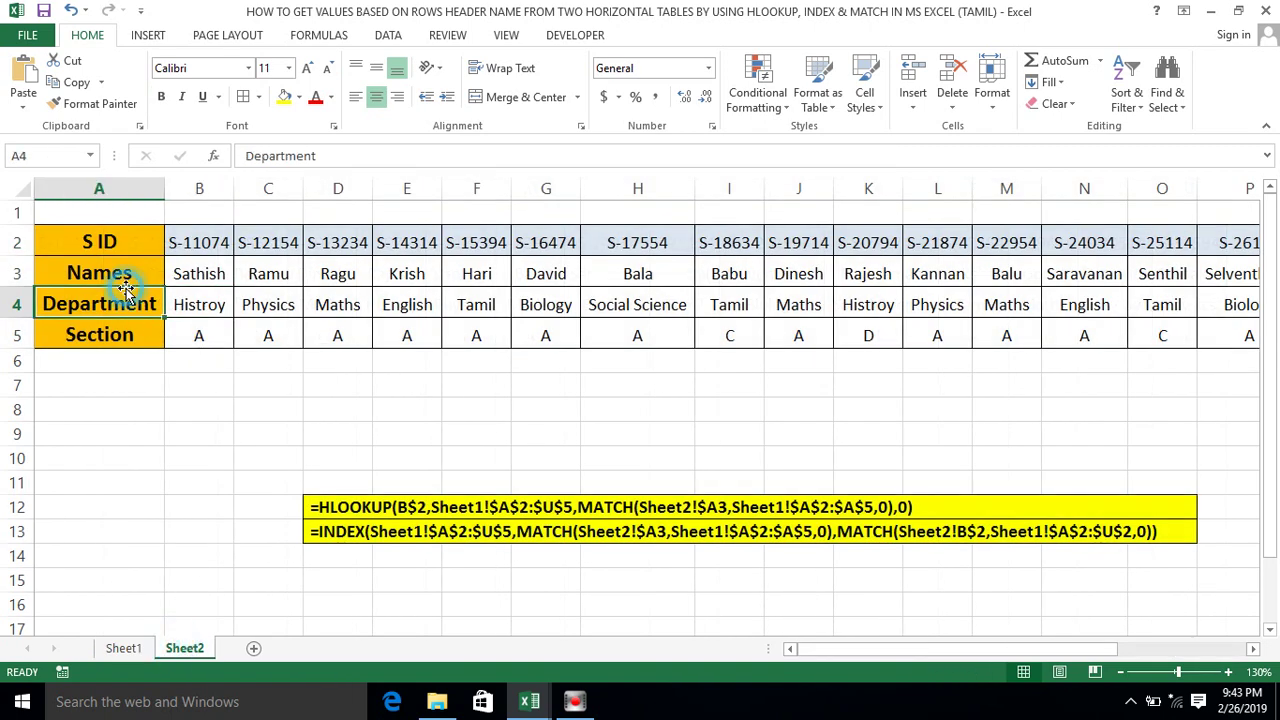
drag(126, 245, 126, 288)
key(ctrl+shift+Down)
key(ctrl+shift+Right)
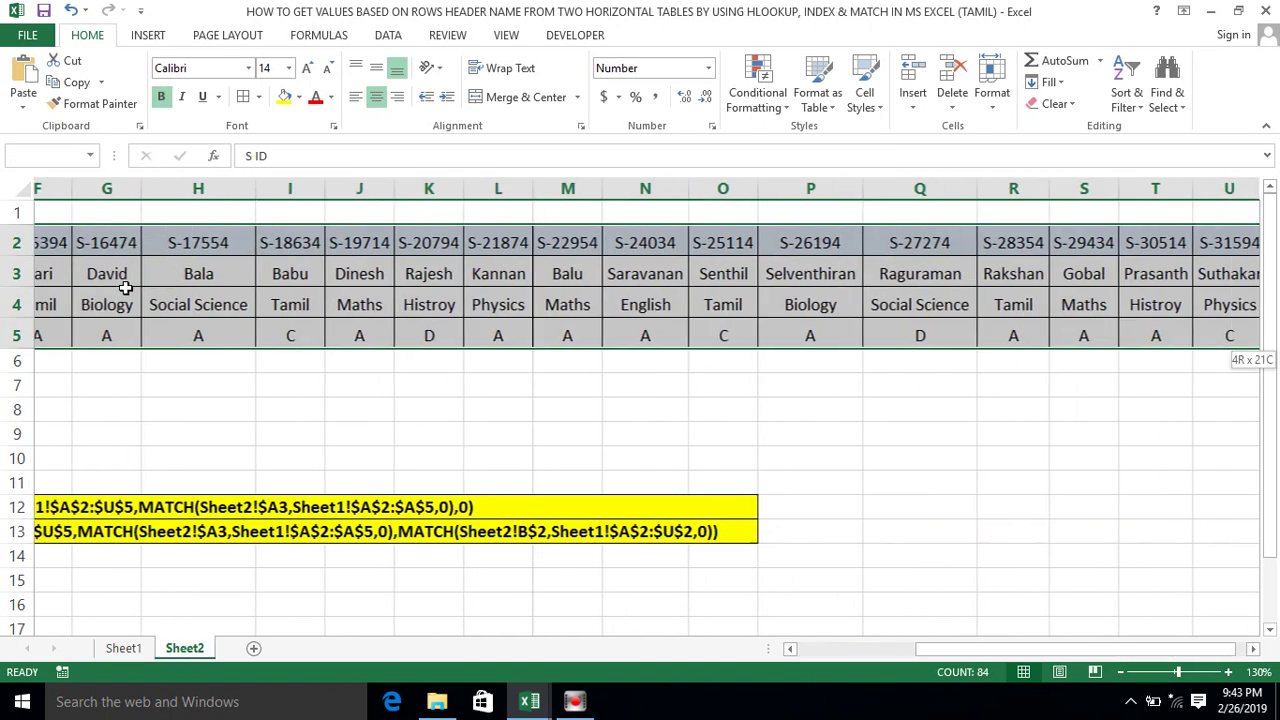
key(Right)
key(Down)
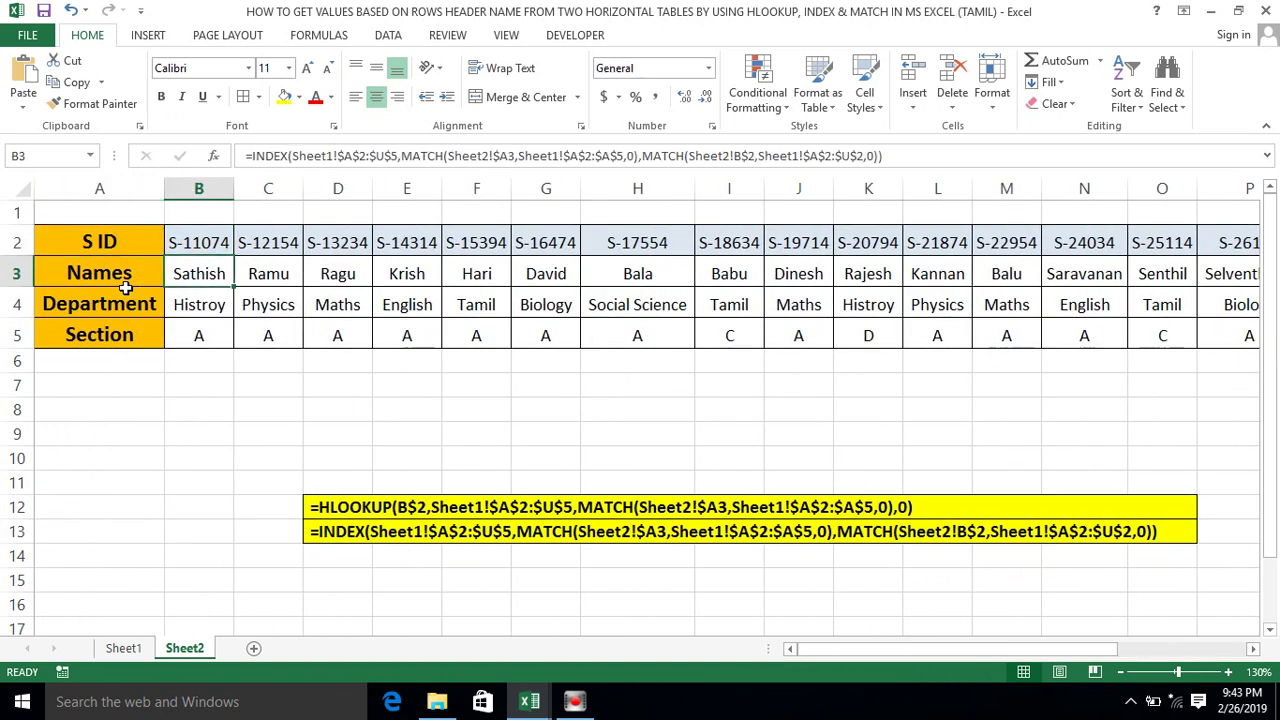
- Examine the result formulas for the first S ID across the Names, Department and Section cells B3:B5 on Sheet2
key(Down)
key(Down)
key(Up)
key(Up)
key(shift+Down)
key(shift+Down)
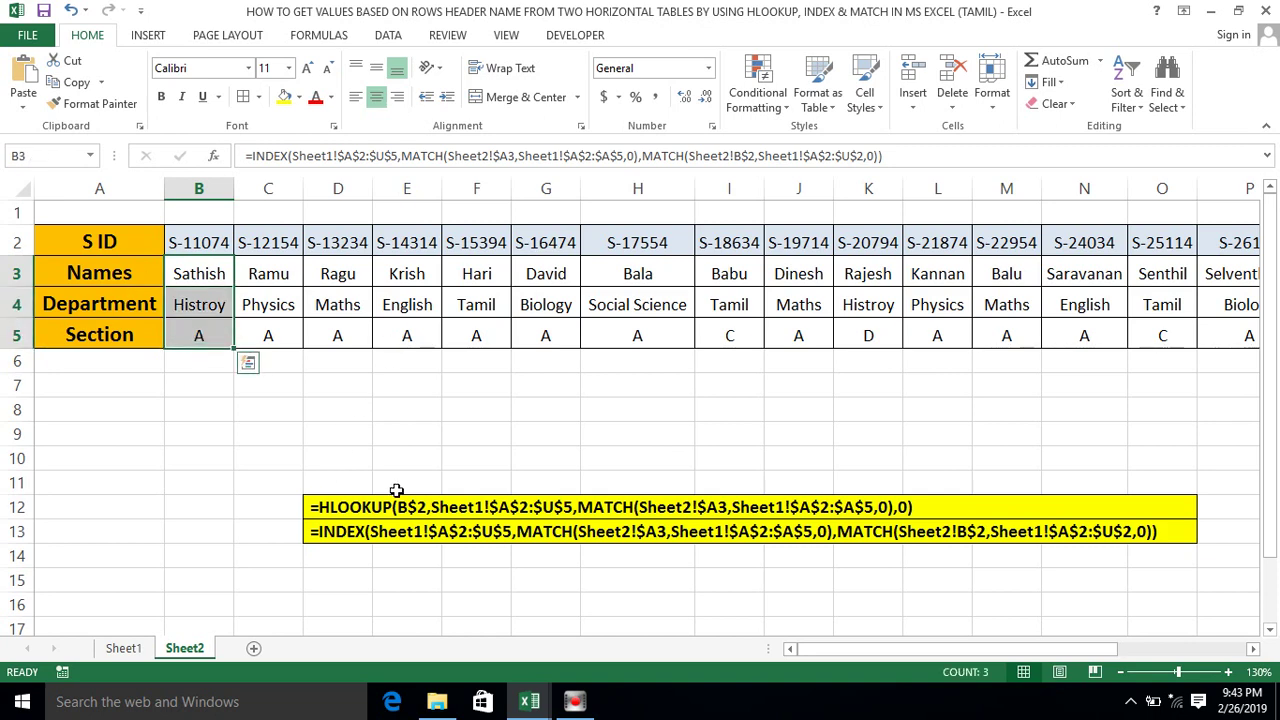
- Review the sample HLOOKUP and INDEX formulas in D12:D13 and compare them with the Names formula in B3
click(341, 505)
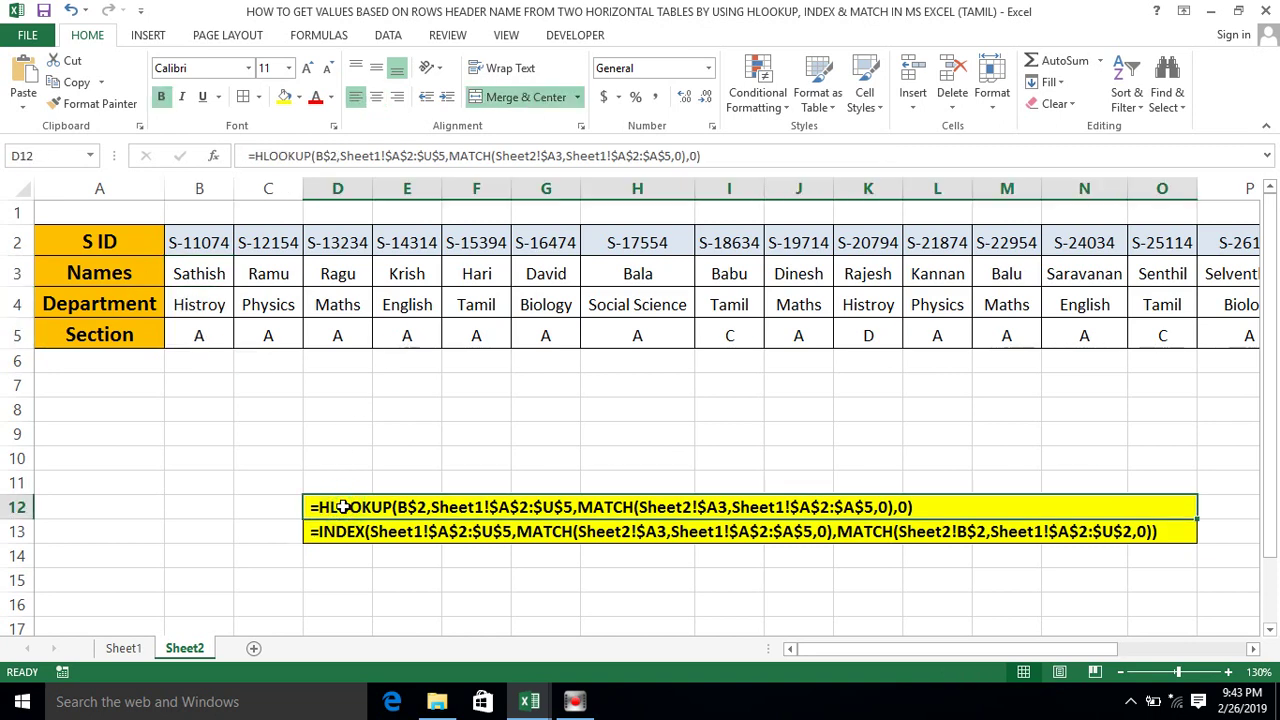
key(shift+Down)
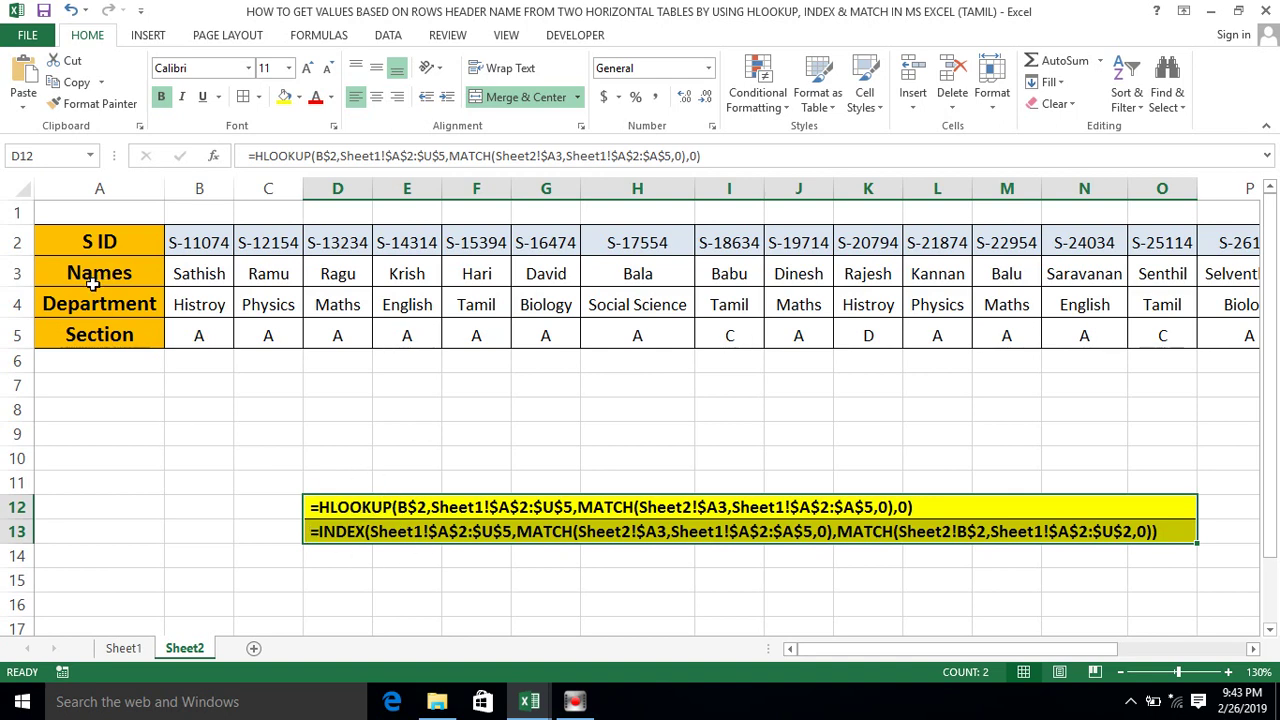
click(330, 531)
click(165, 278)
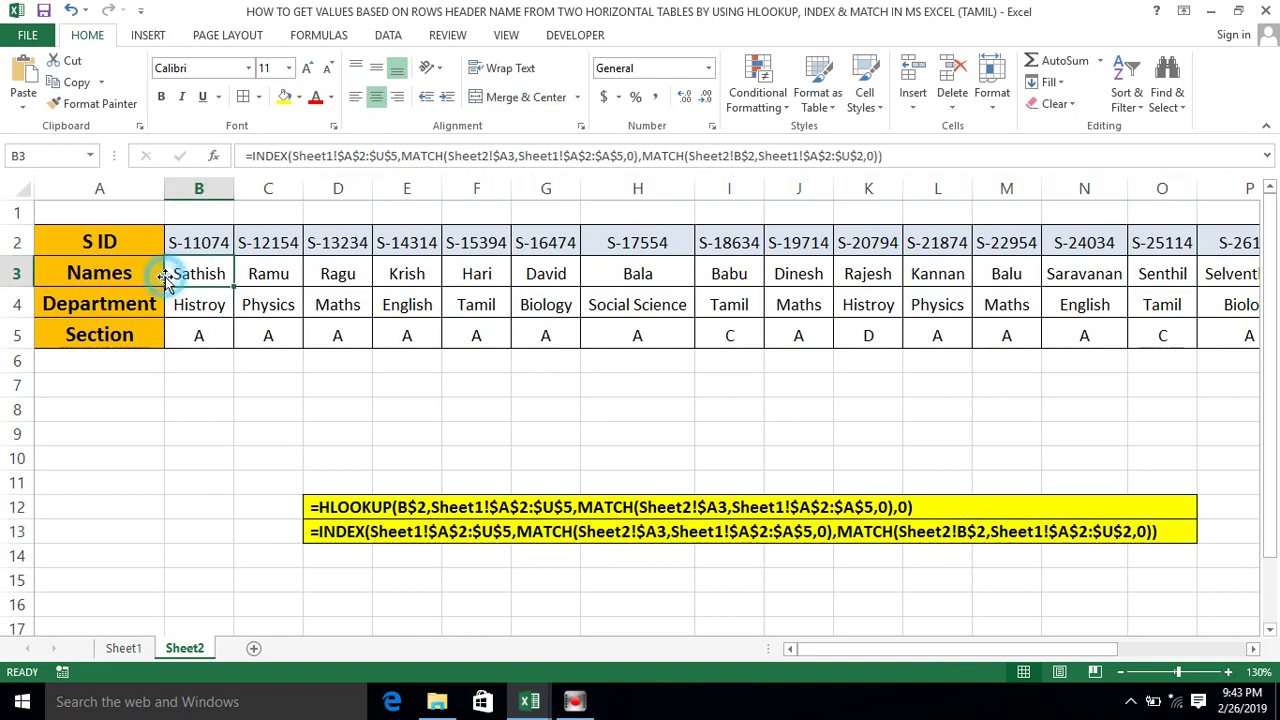
click(187, 278)
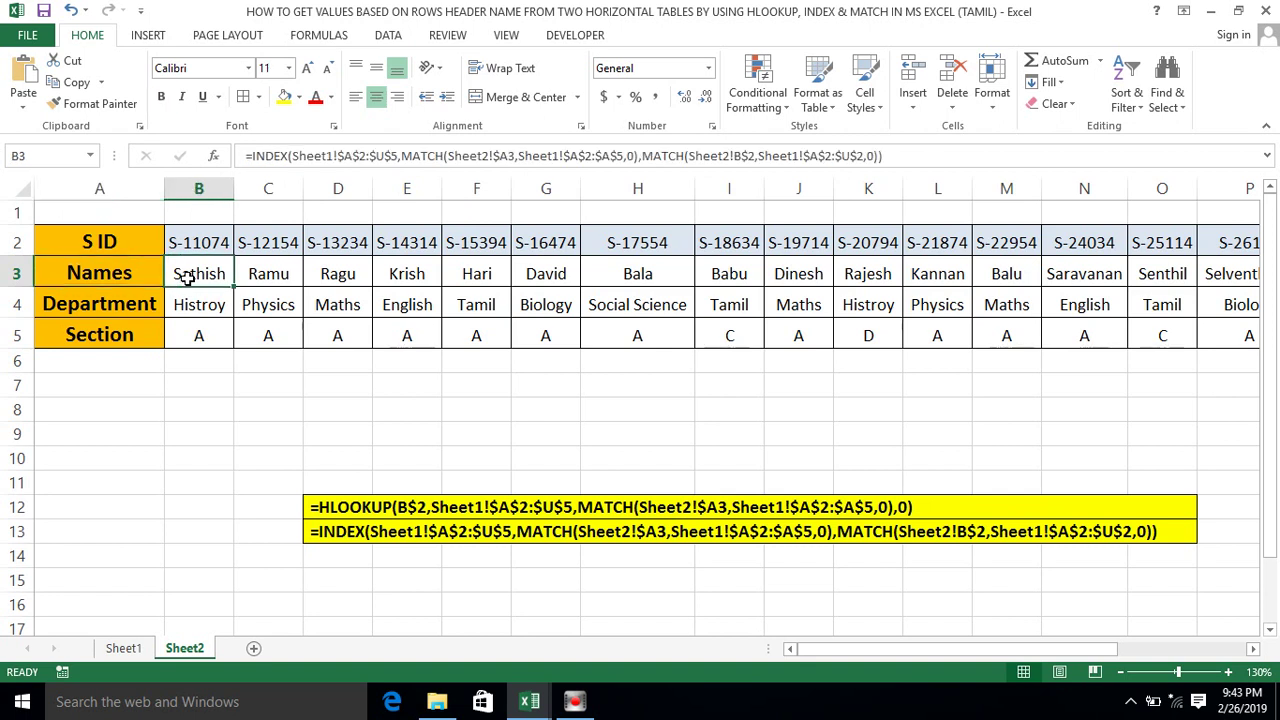
- Change the row header in A3 of the Sheet2 table to Section
key(Left)
key(Down)
key(Up)
text(Se)
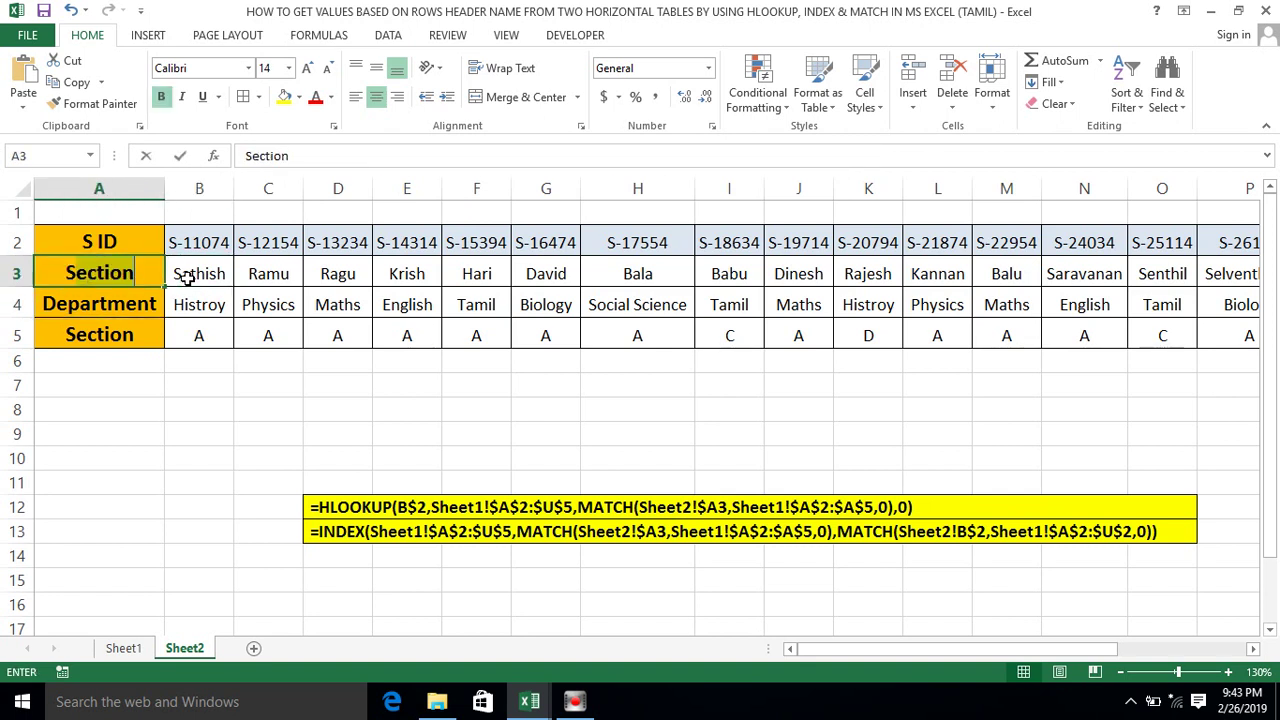
text(ction)
key(Return)
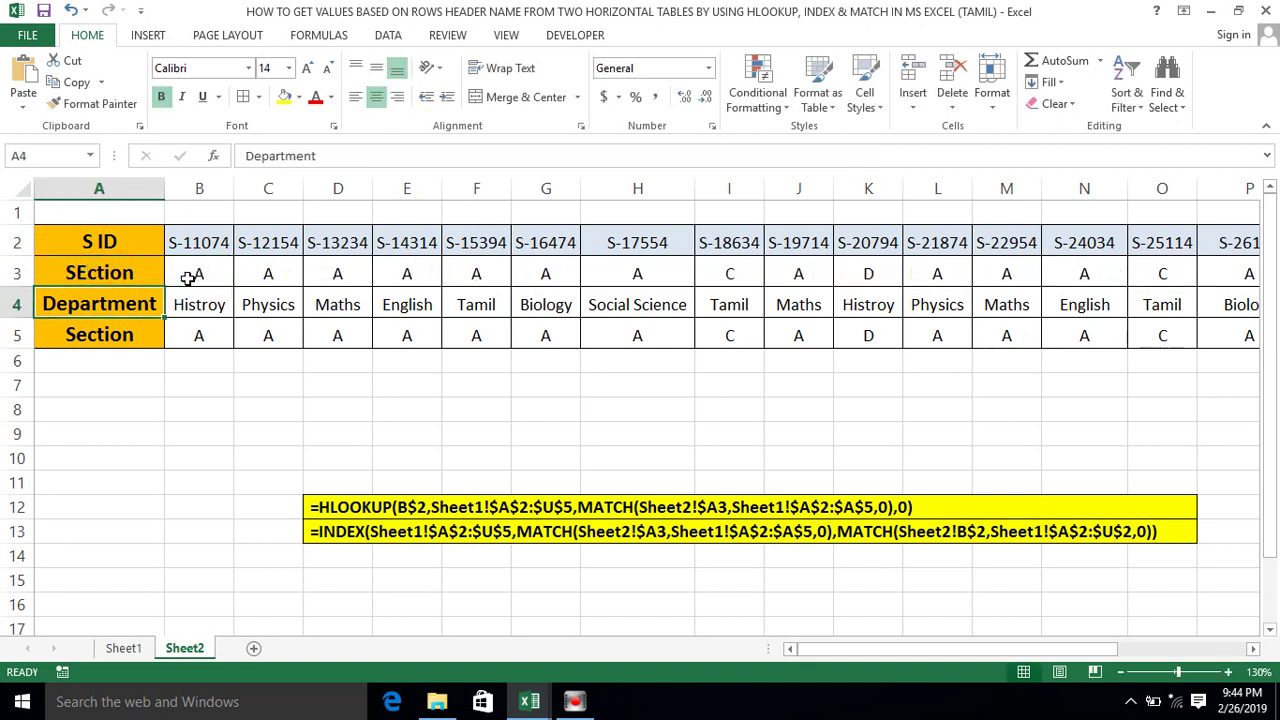
key(Up)
text(S)
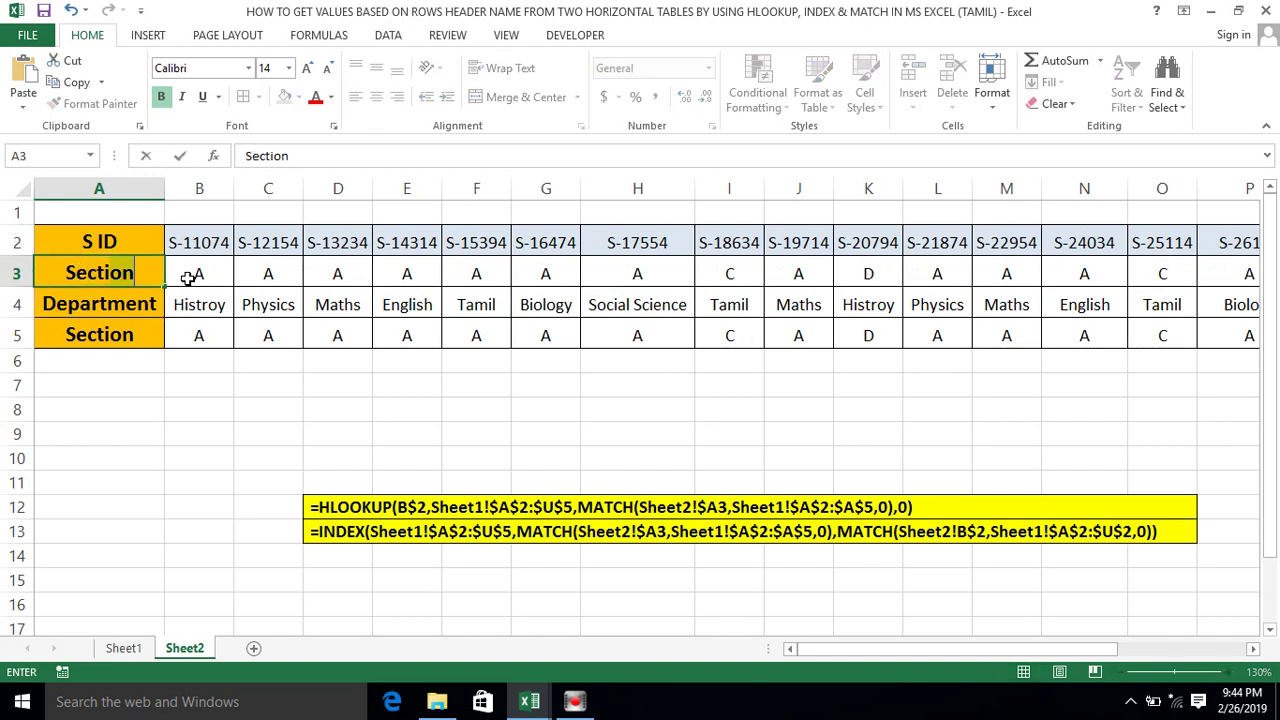
key(Return)
key(Tab)
key(Return)
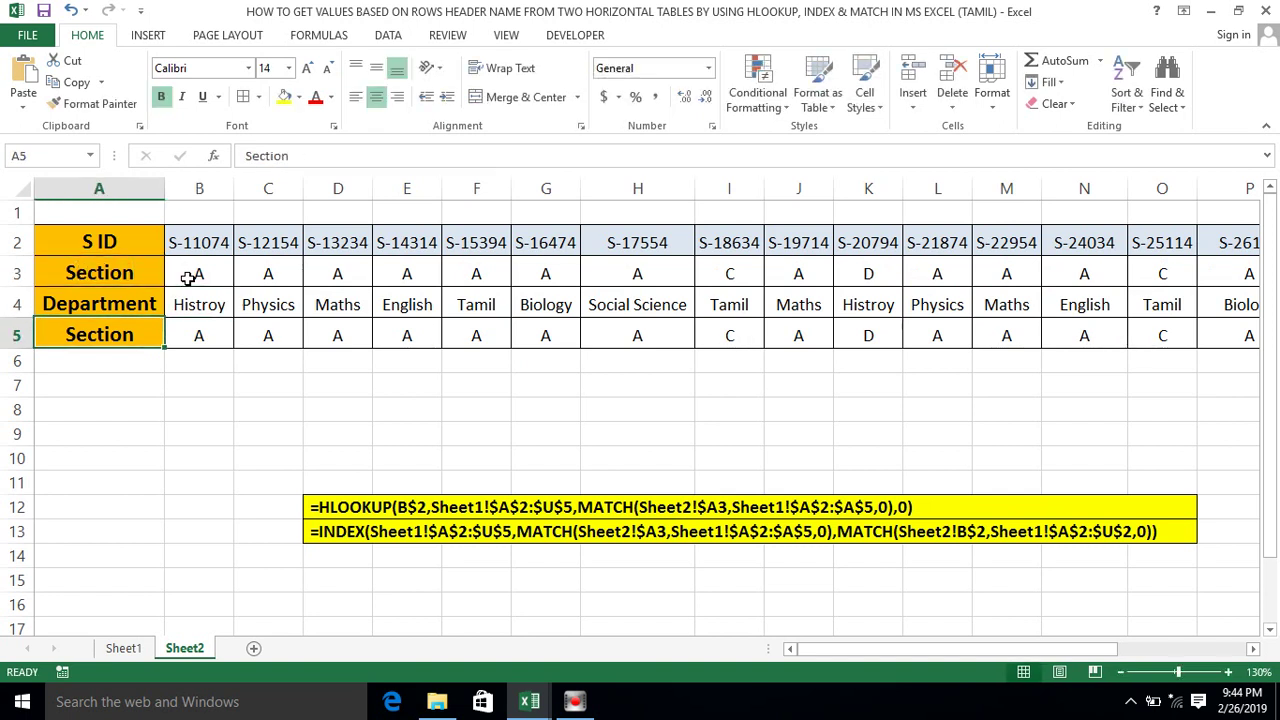
- Change the row header in A4 to Names and the one in A5 to Department
key(Up)
text(Names)
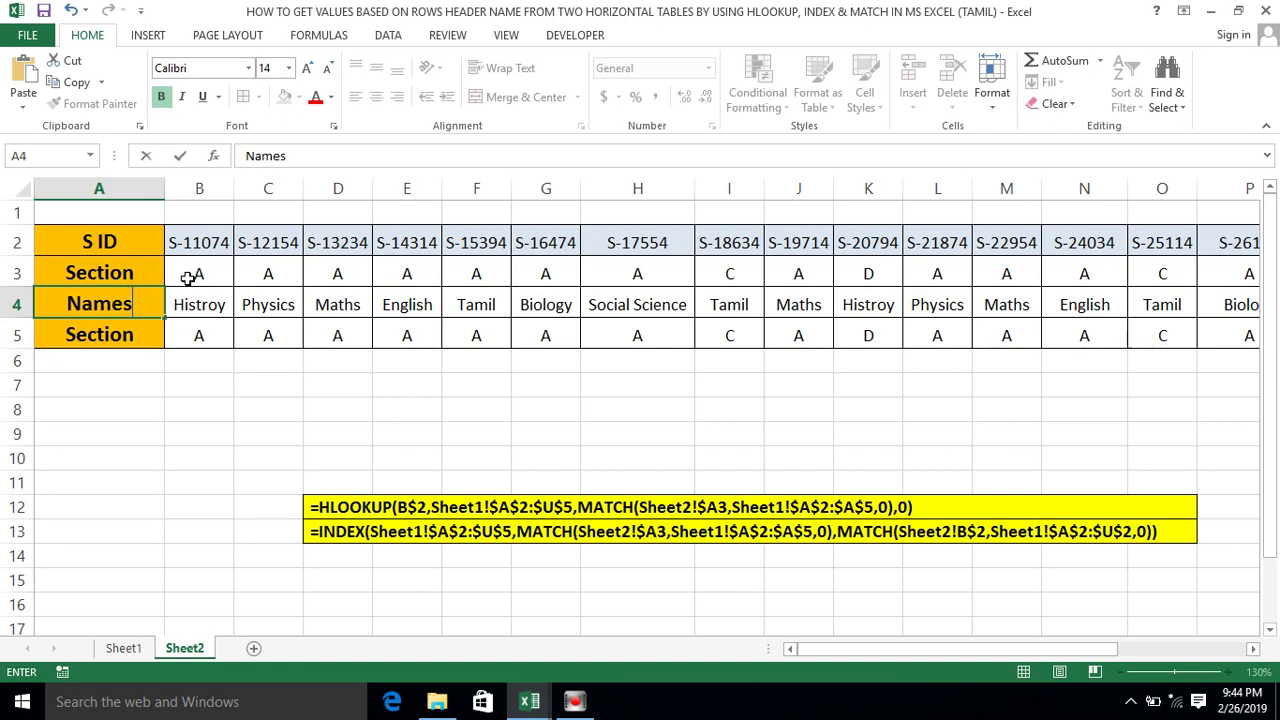
key(Return)
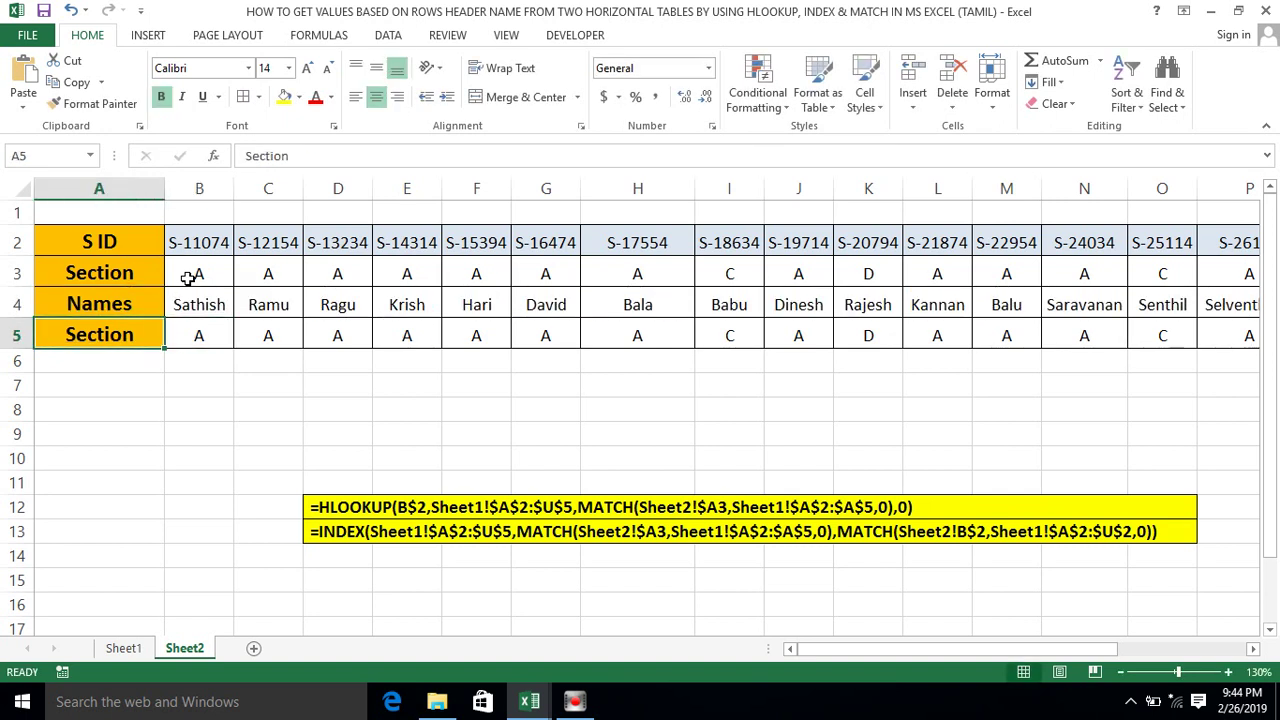
text(Department)
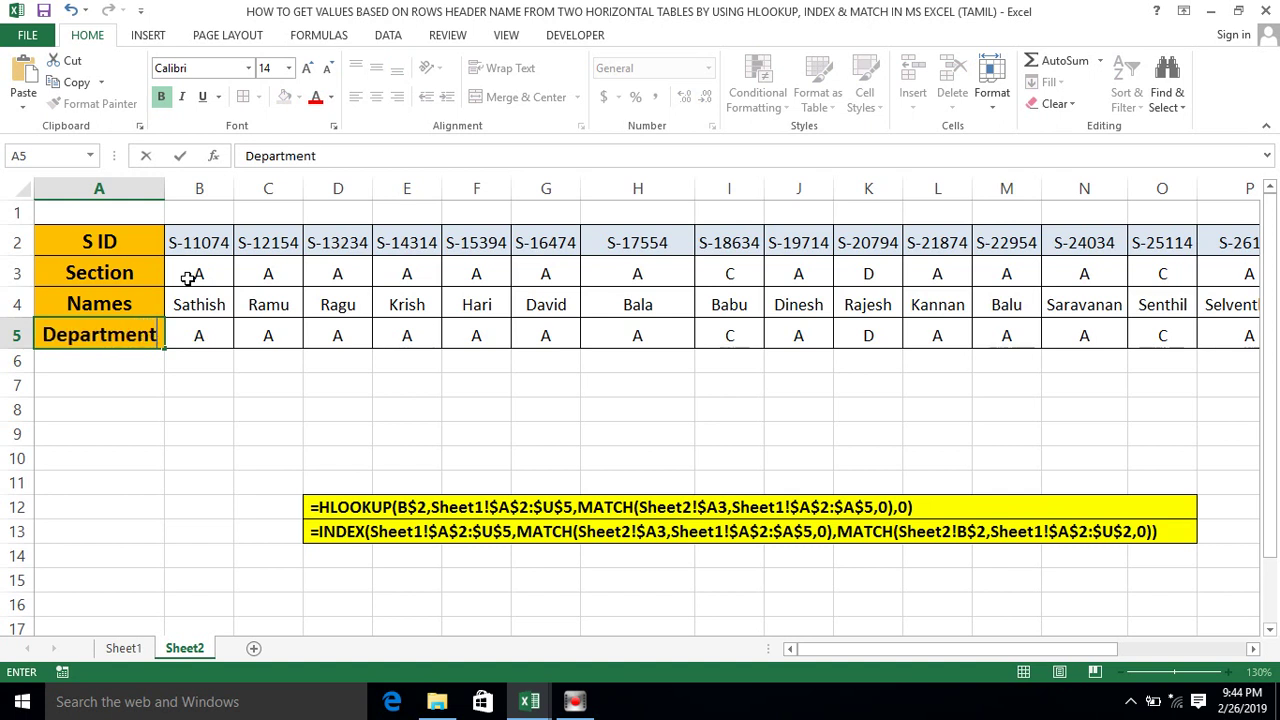
key(Return)
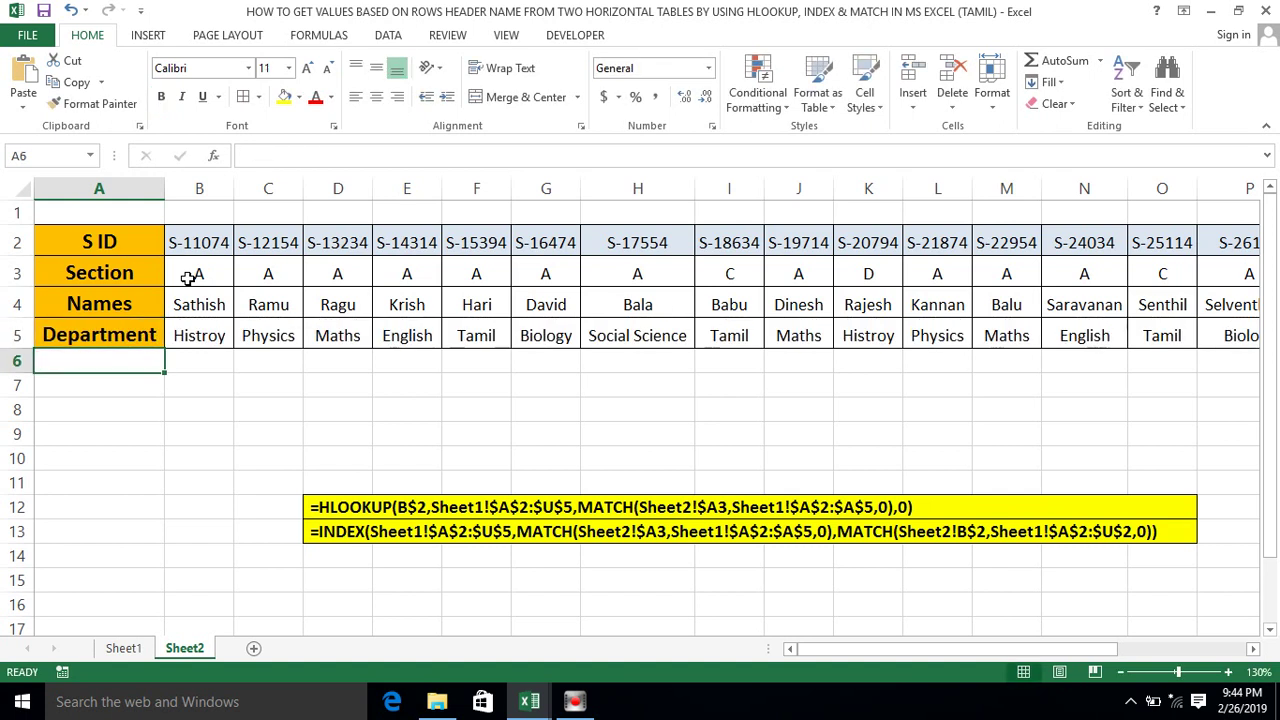
click(113, 335)
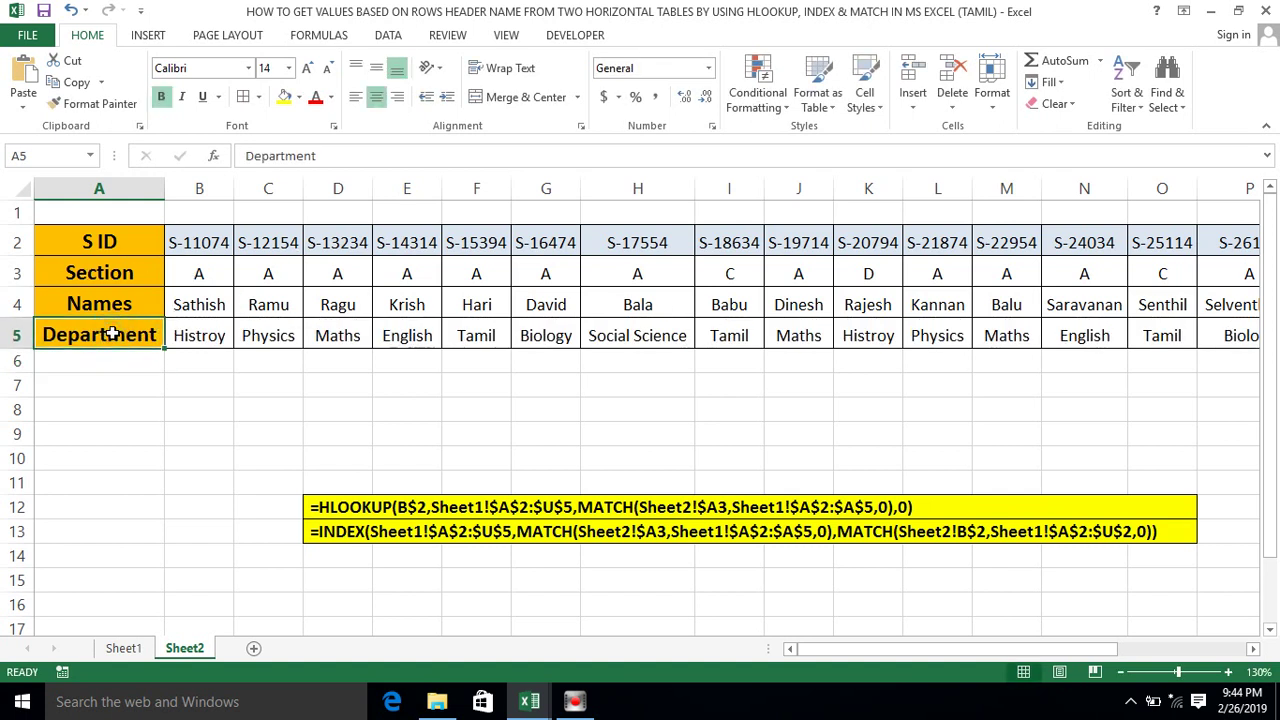
- Set the row headers in A3:A5 back to Names, Department and Section
click(110, 276)
text(Names)
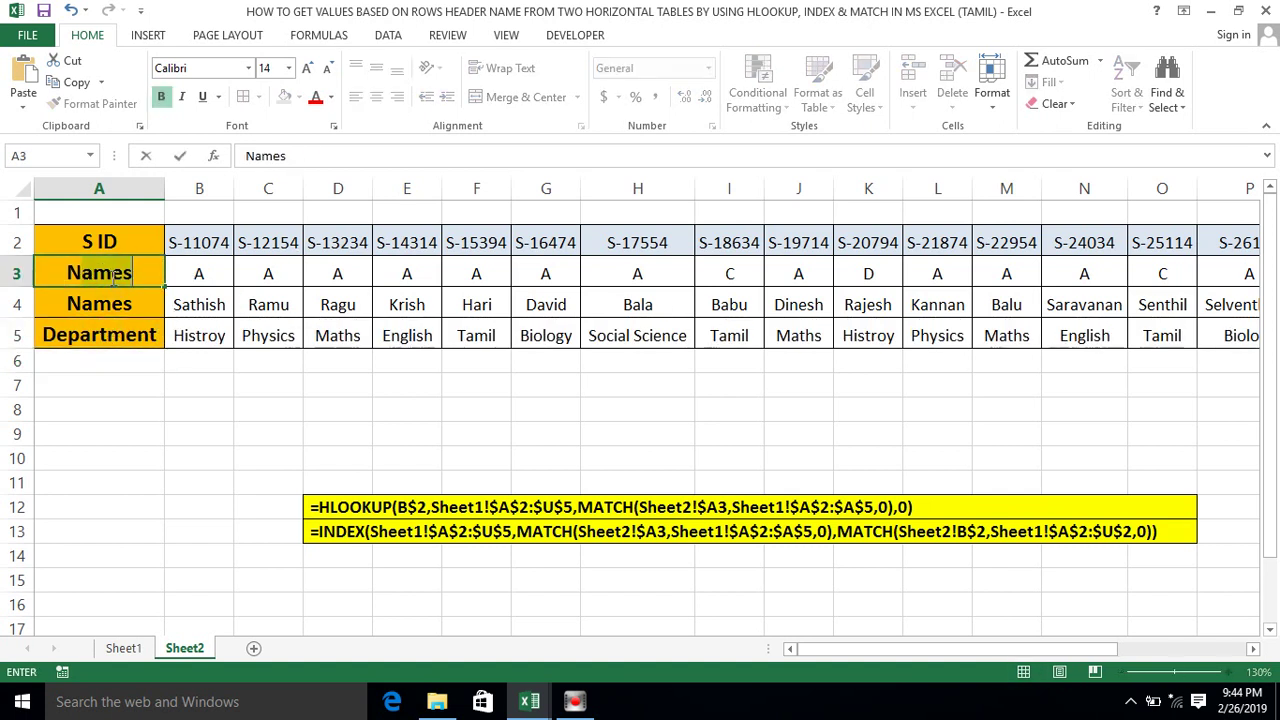
key(Return)
text(Department)
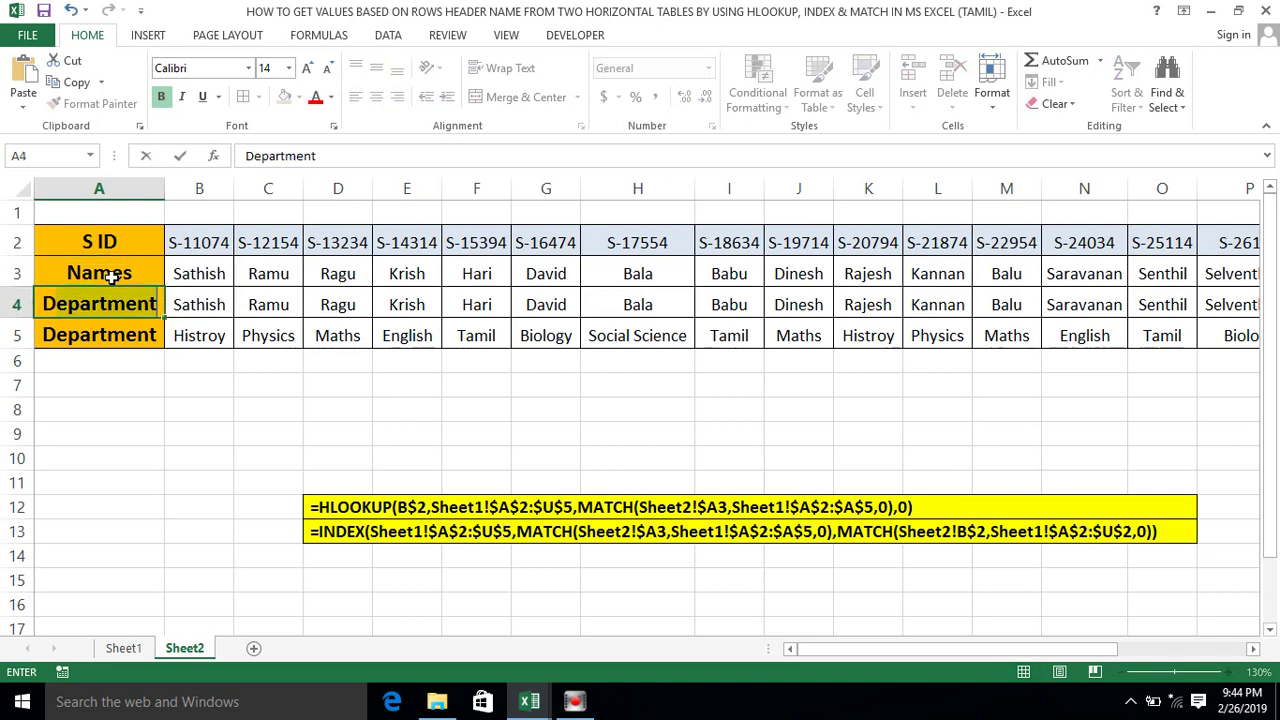
key(Return)
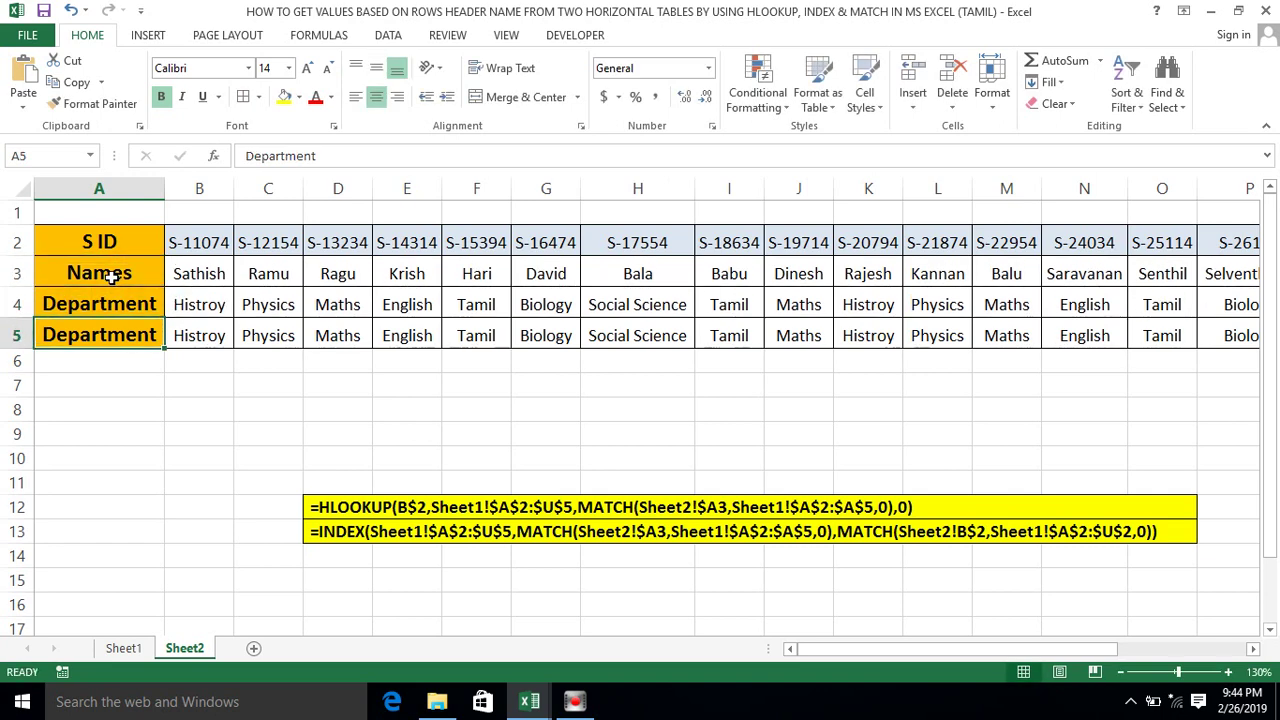
text(SEction)
key(ctrl+Return)
key(Return)
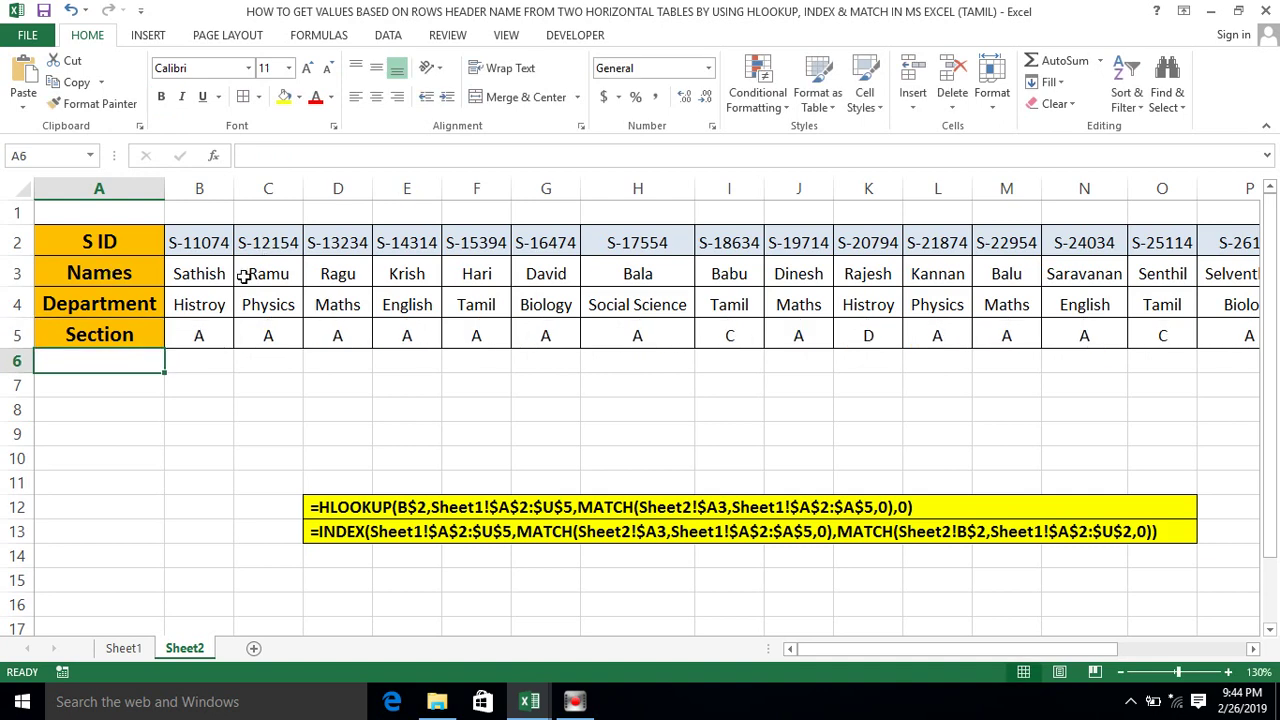
- Clear all formulas from the result range B3:U5 on Sheet2 and select B3
click(217, 274)
key(shift+Right)
key(shift+Right)
key(shift+Right)
key(shift+Right)
key(shift+Right)
key(shift+Right)
key(shift+Right)
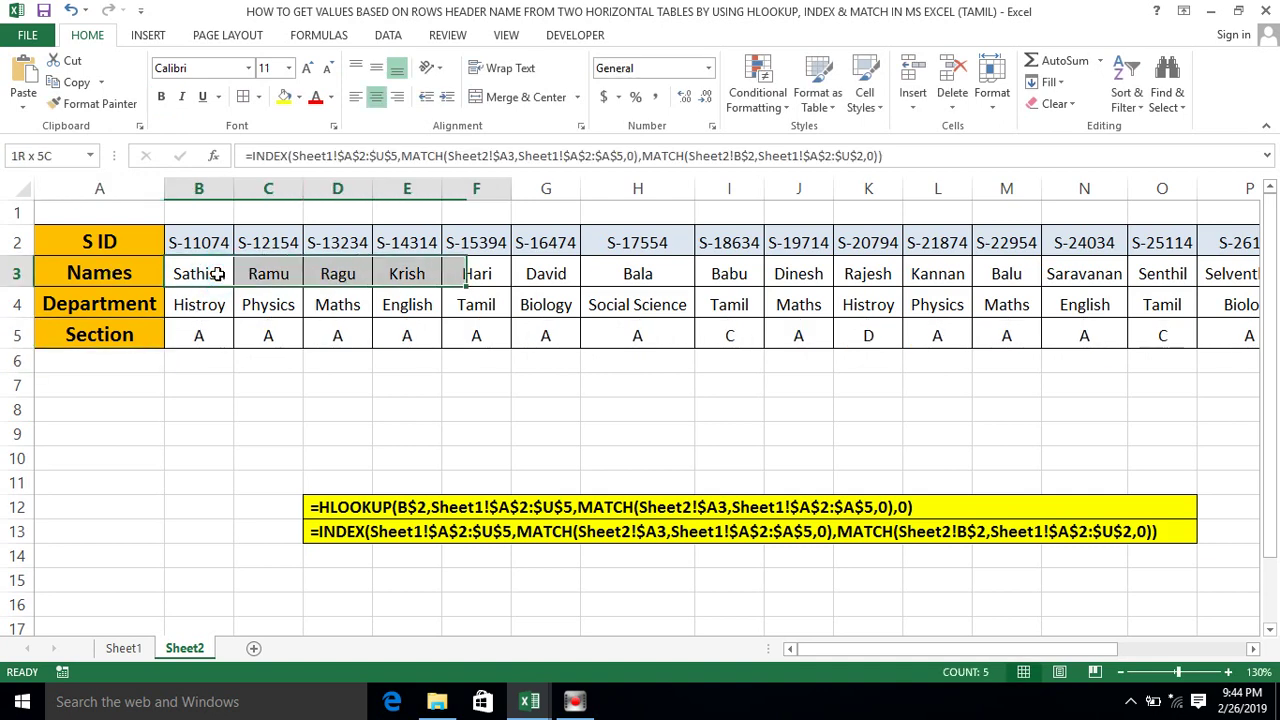
key(ctrl+shift+Down)
key(ctrl+shift+Right)
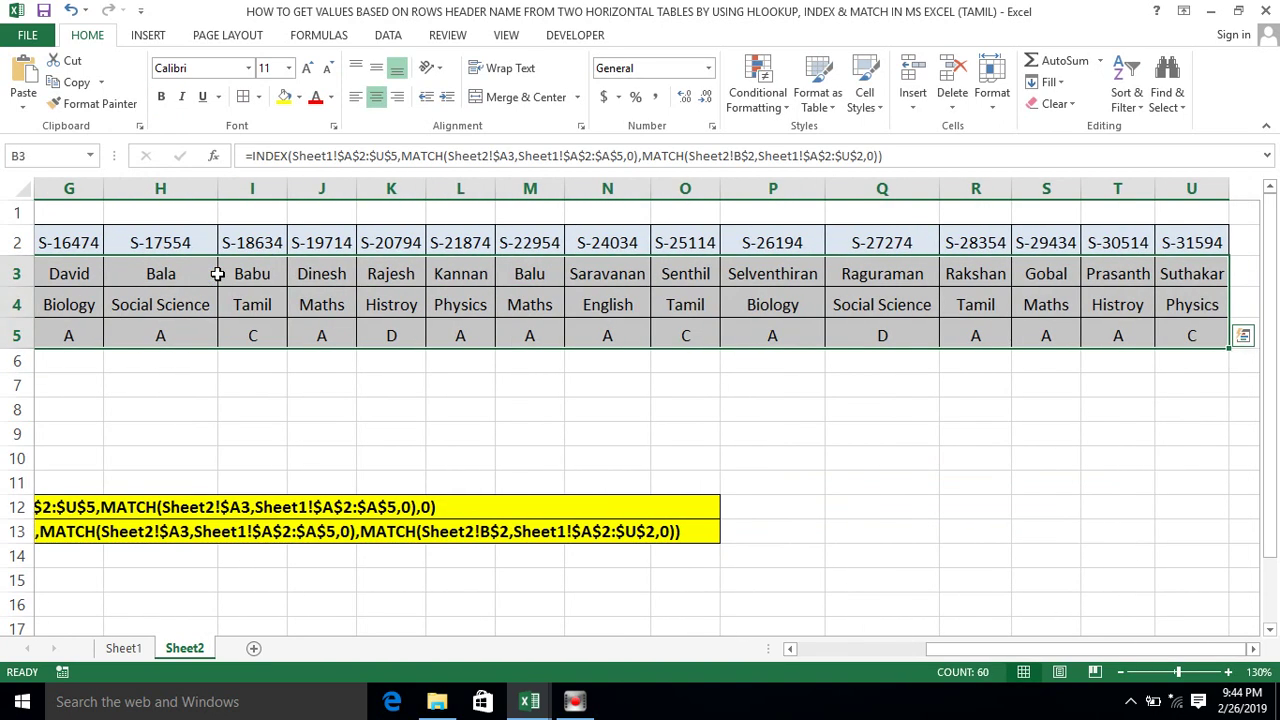
key(Delete)
key(ctrl+BackSpace)
click(217, 274)
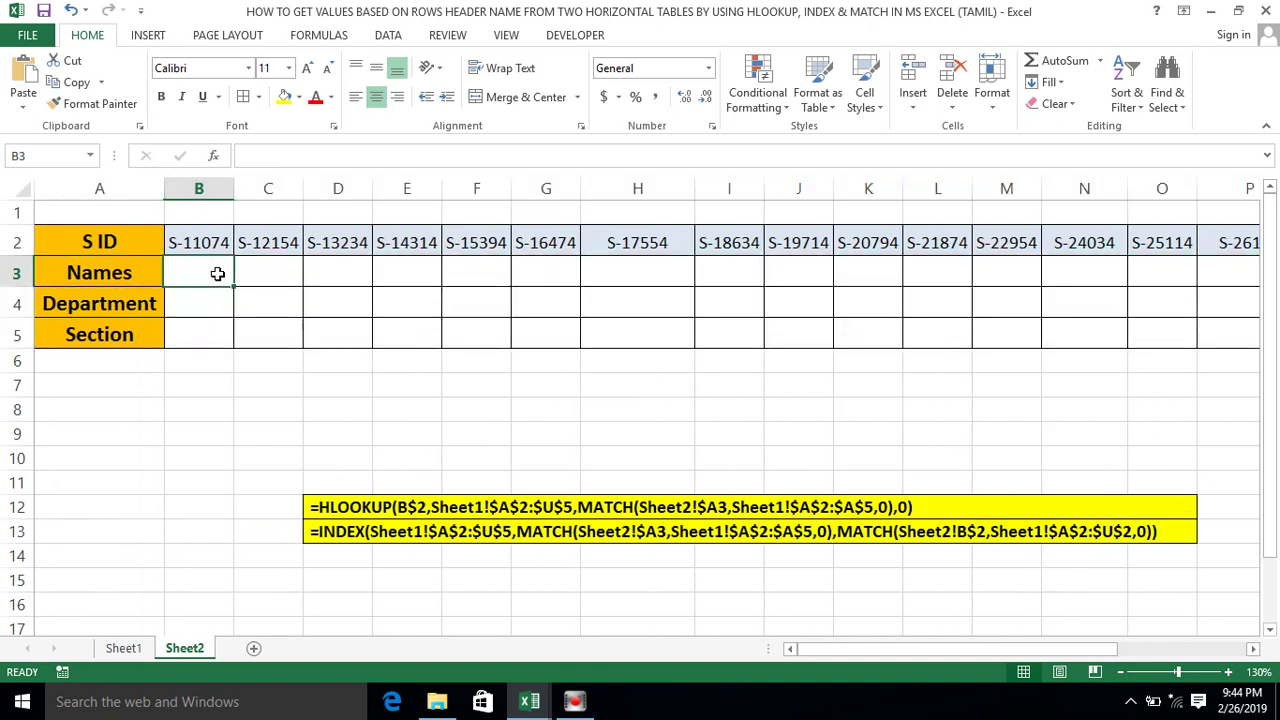
- Review the full row of S ID lookup values in B2:U2 and return to the empty Names cell B3
key(Up)
key(Up)
key(Down)
key(ctrl+shift+Right)
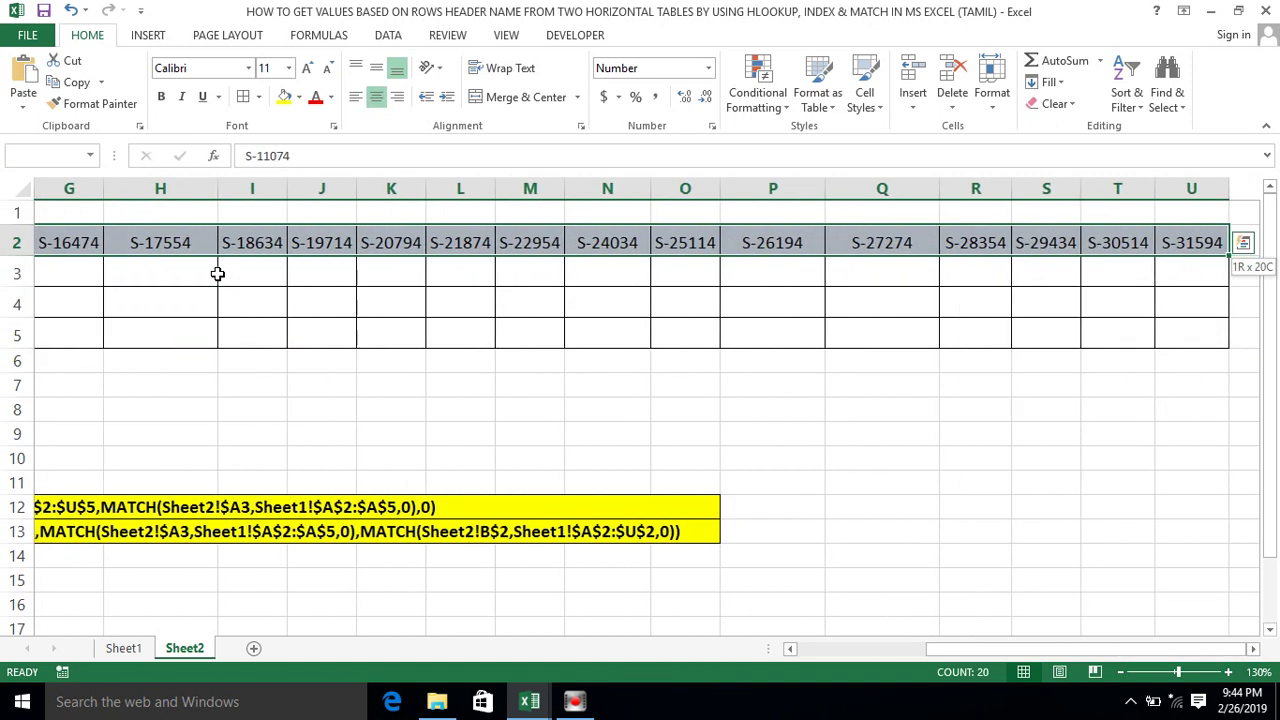
key(ctrl+Left)
key(Right)
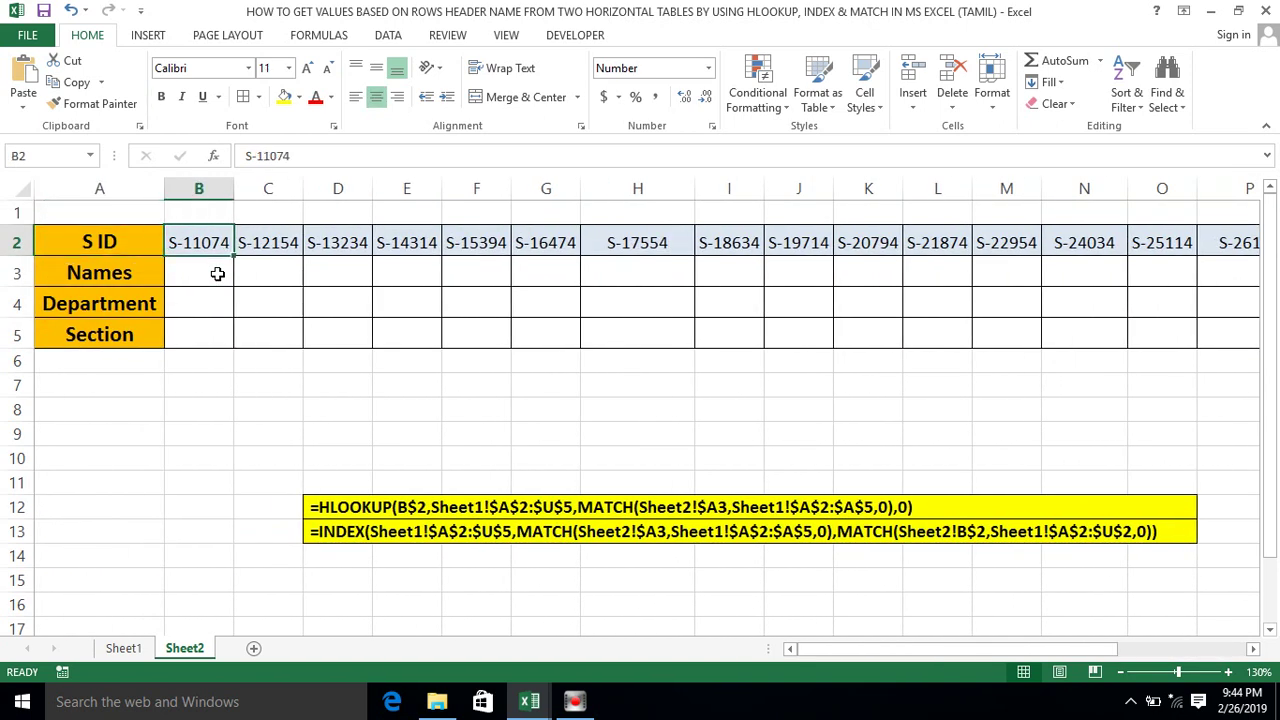
key(Left)
key(Down)
key(Right)
key(Left)
key(Right)
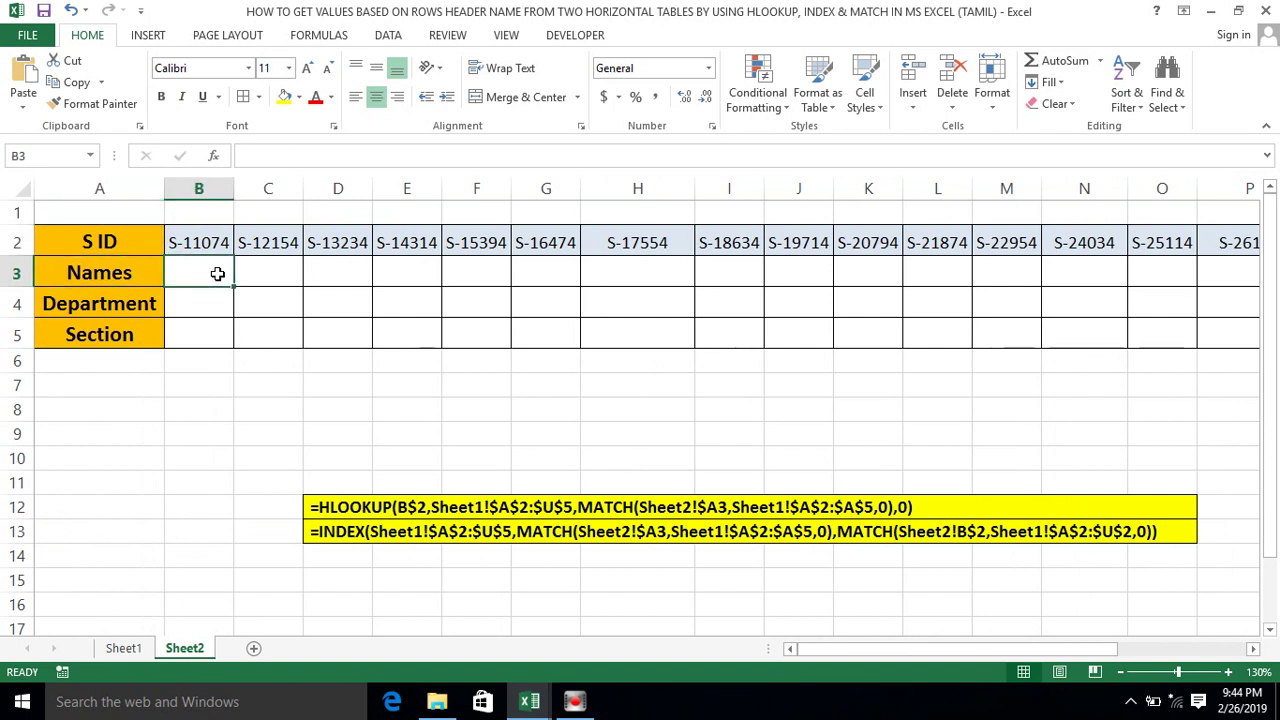
- Examine the empty result cells from B3 onward and the row headers in A3:A5 that drive the lookup
key(shift+Down)
key(shift+Down)
key(shift+Right)
key(shift+Right)
key(shift+Right)
key(shift+Right)
key(shift+Right)
key(shift+Right)
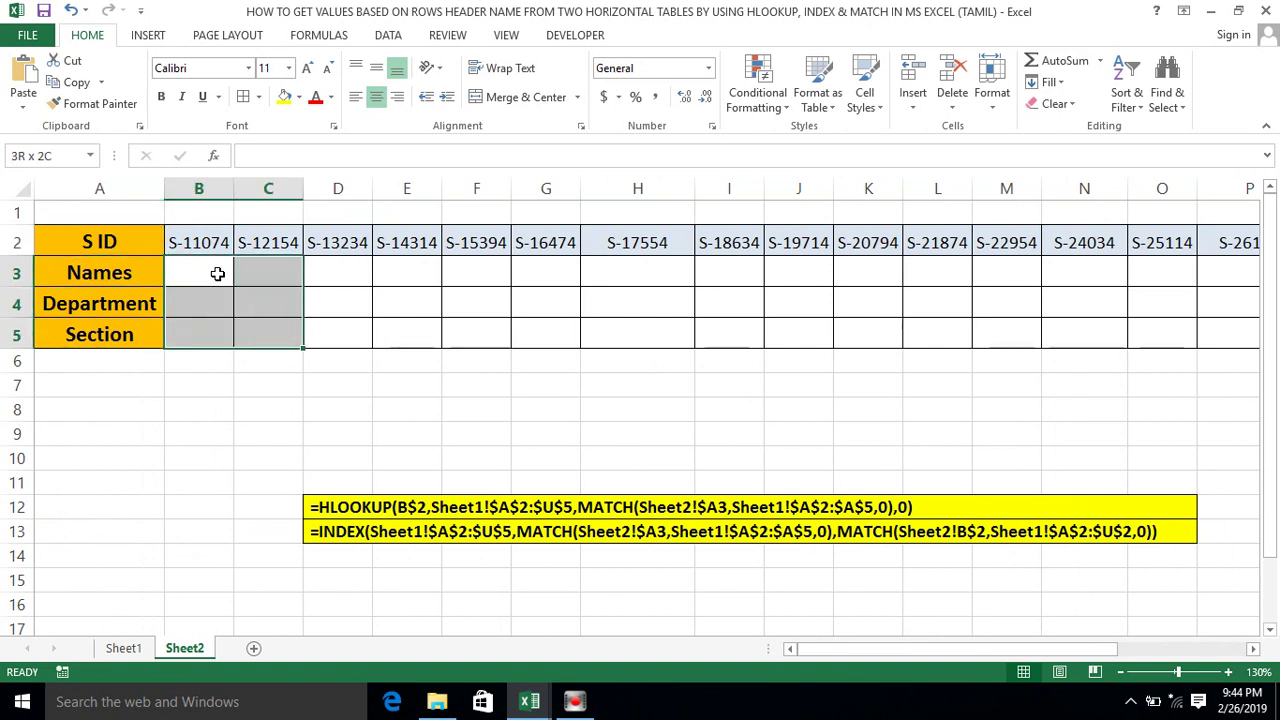
key(Left)
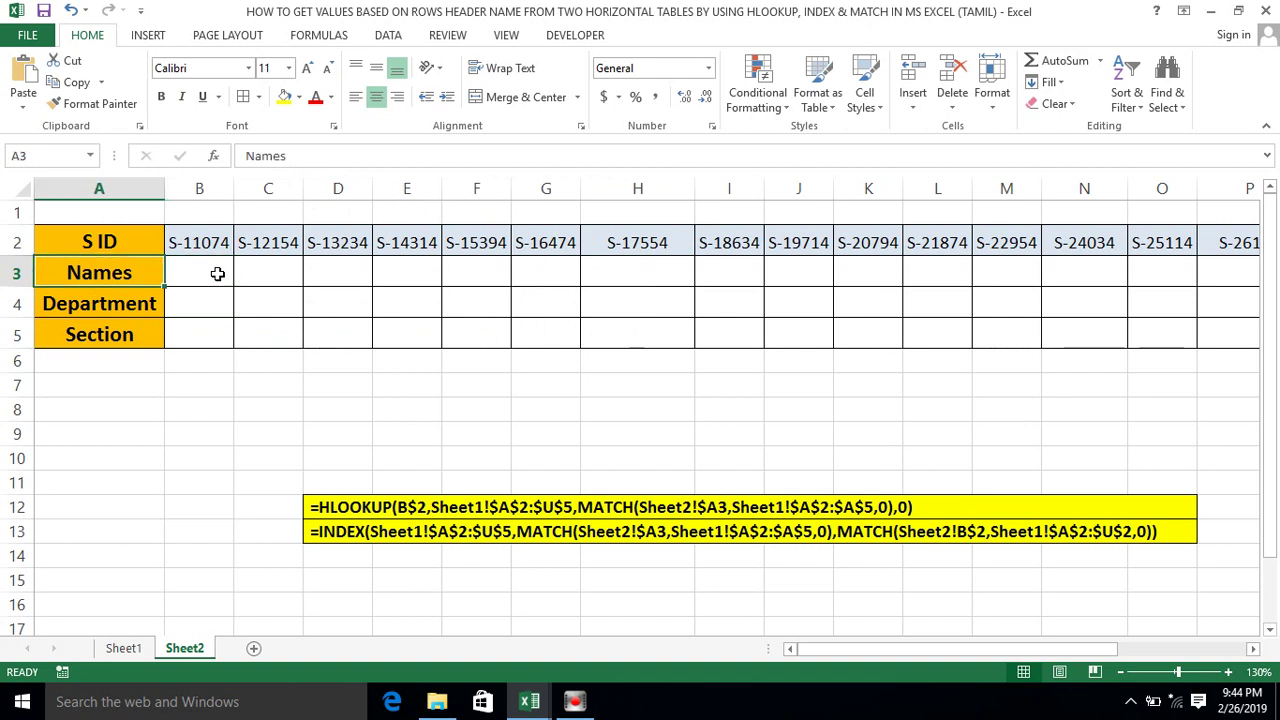
key(shift+Down)
key(shift+Down)
key(Right)
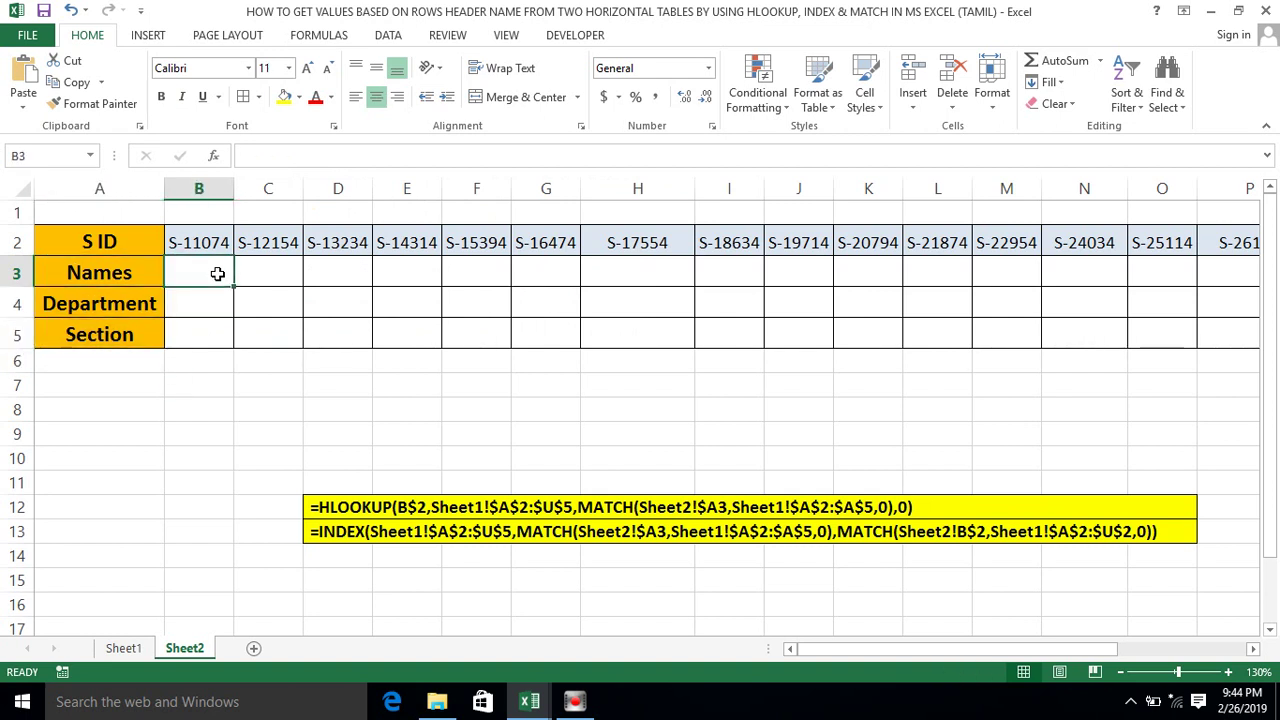
- Start an HLOOKUP formula in B3 with the first S ID as the row-locked lookup value B$2
key(Right)
key(Left)
text(=hlo)
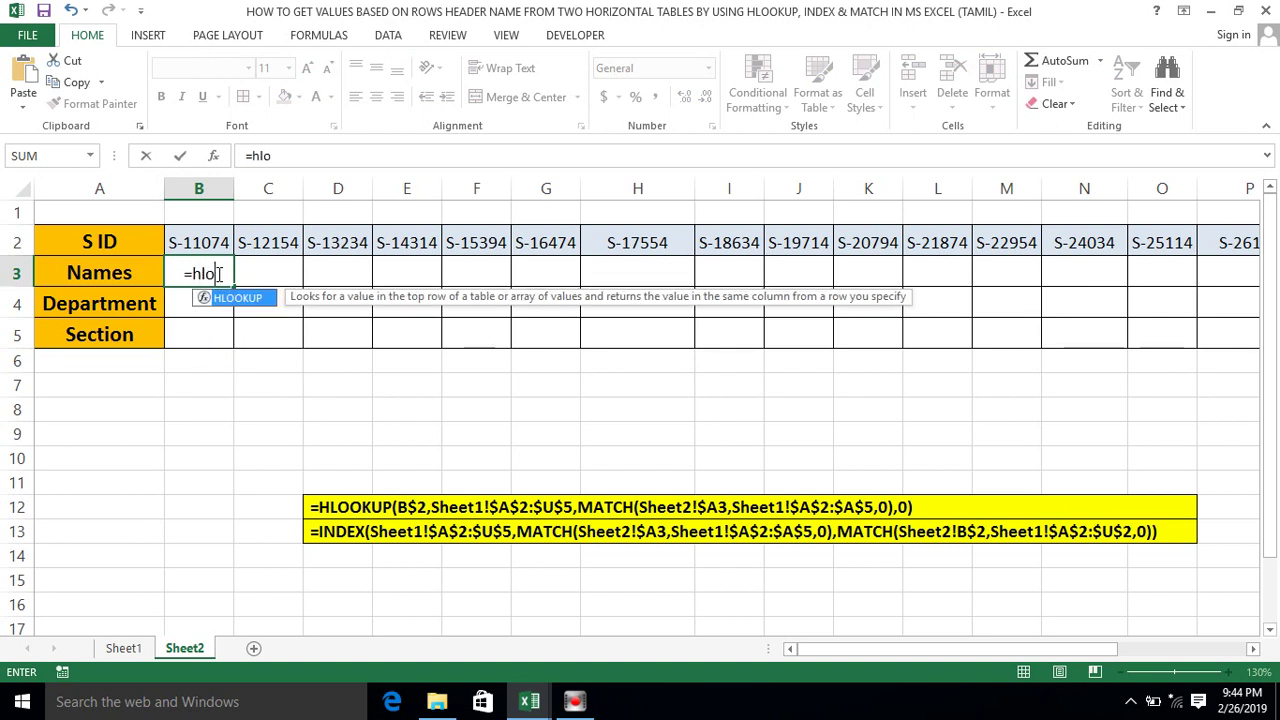
key(Tab)
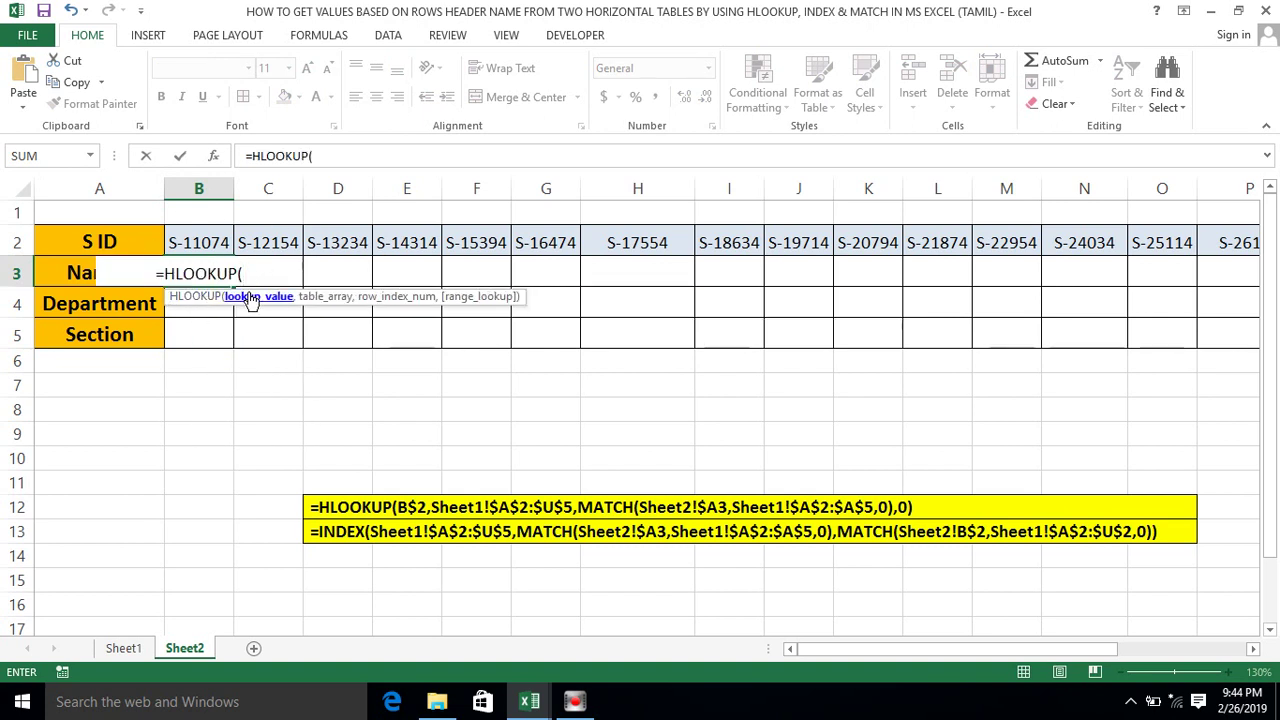
click(204, 242)
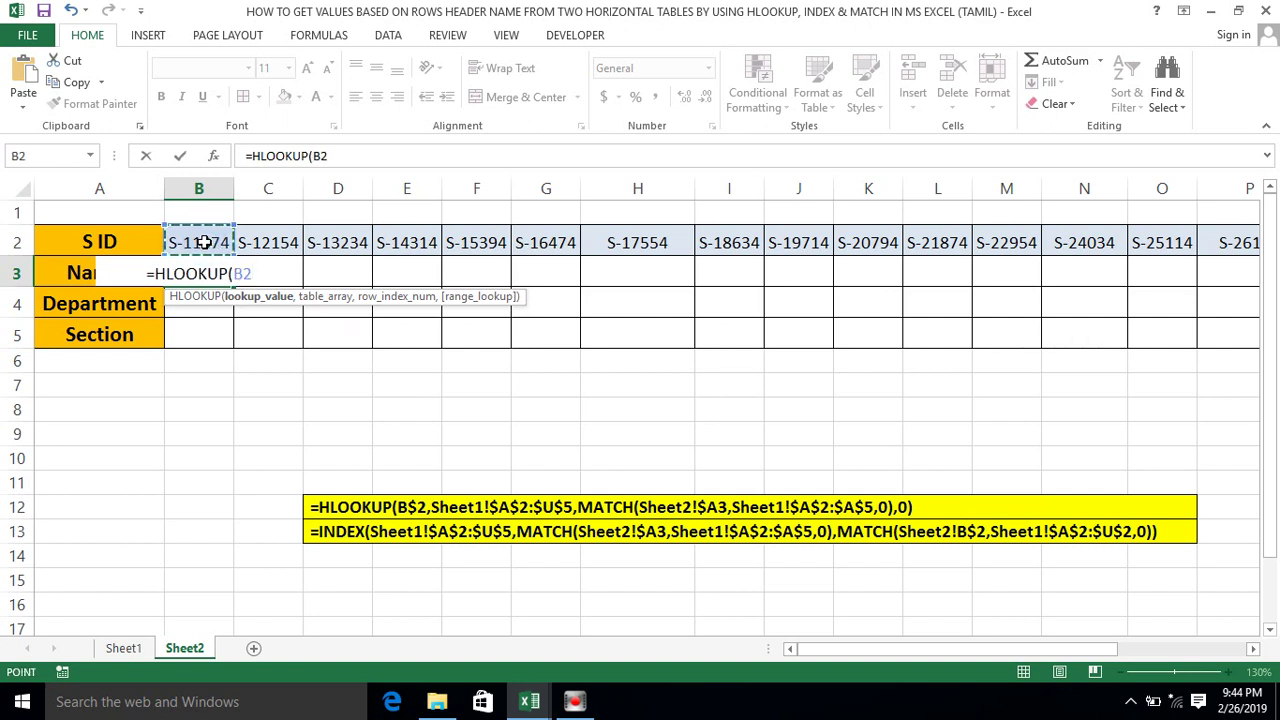
key(F4)
key(F4)
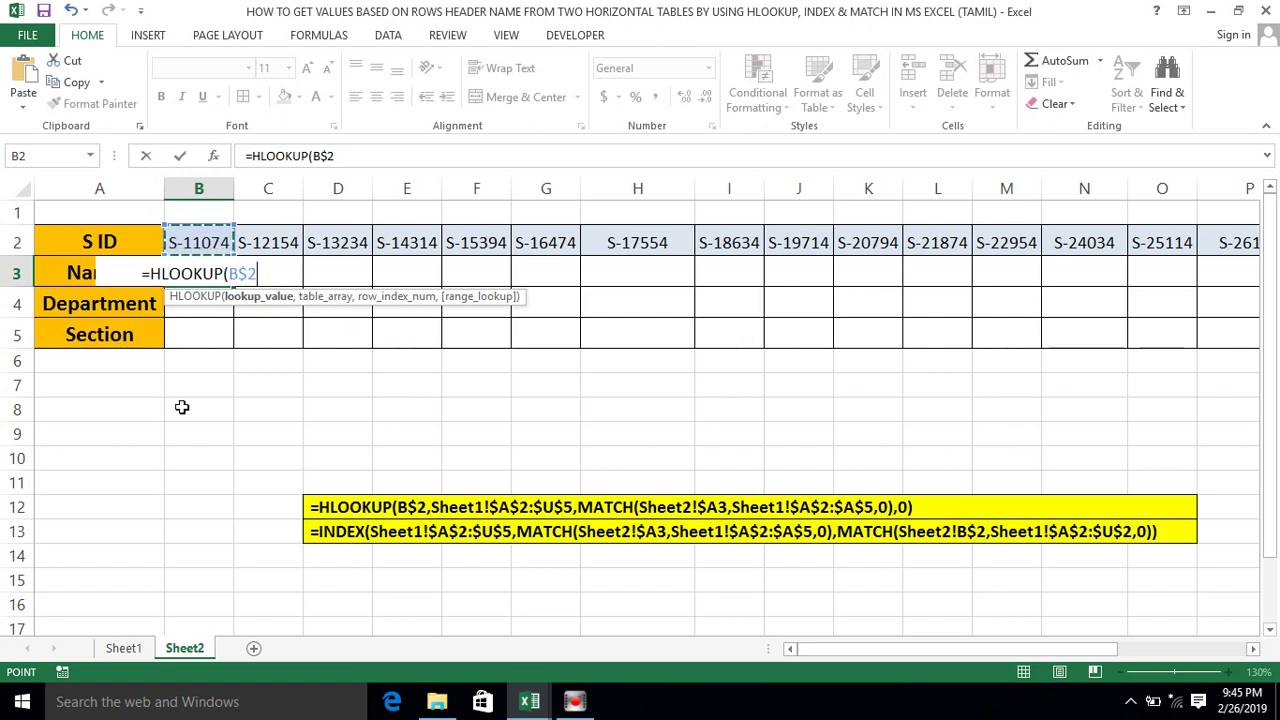
text(,)
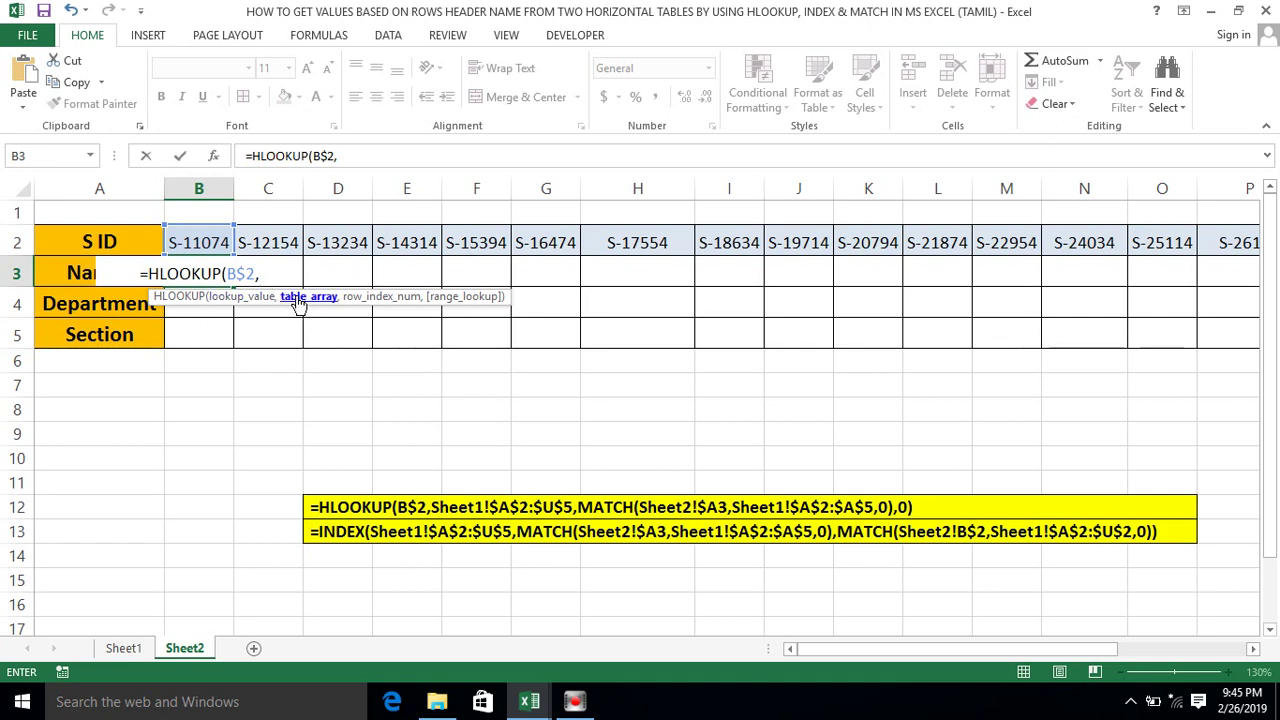
- Set the HLOOKUP table array to the absolute range Sheet1!$A$2:$U$5
click(120, 648)
click(84, 257)
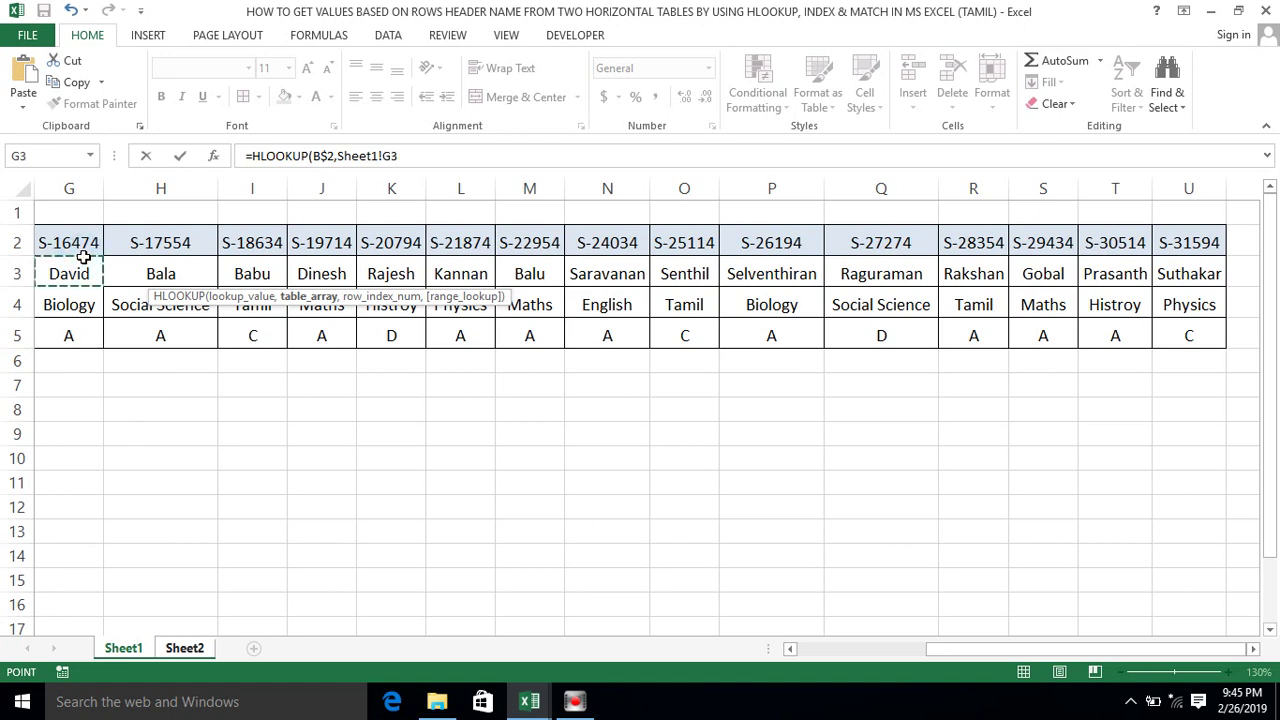
key(ctrl+Left)
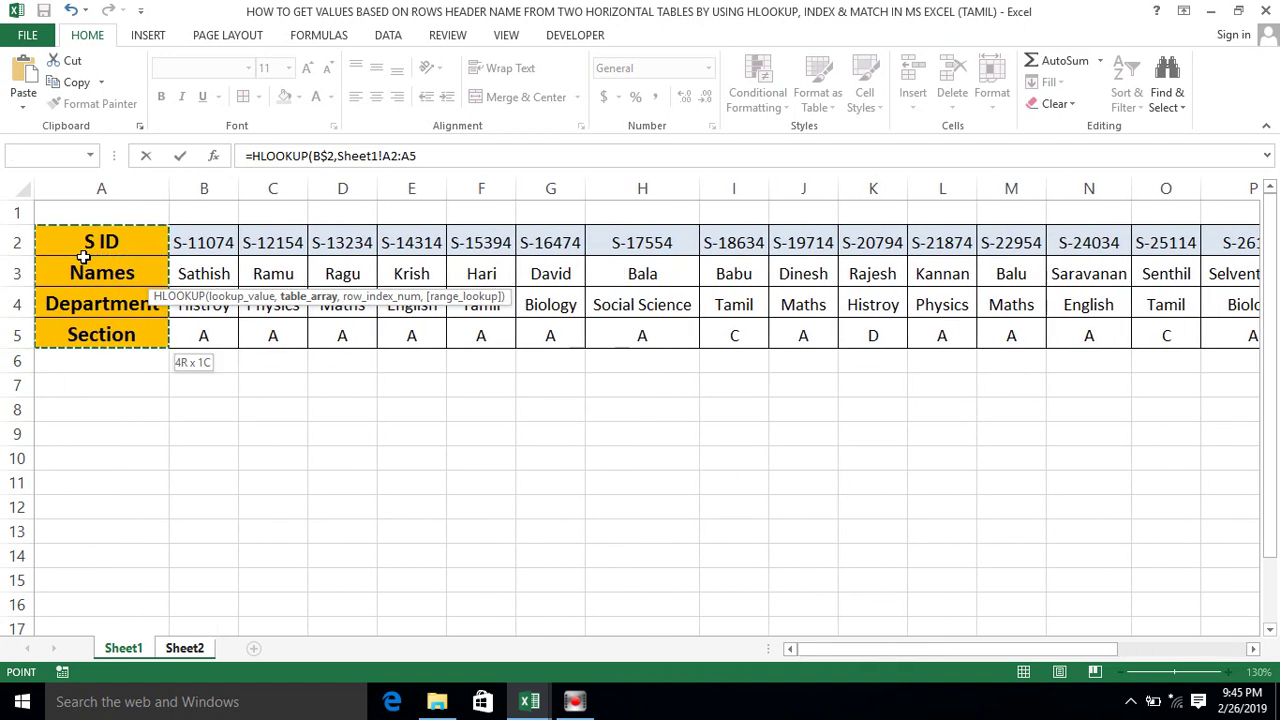
key(ctrl+shift+Right)
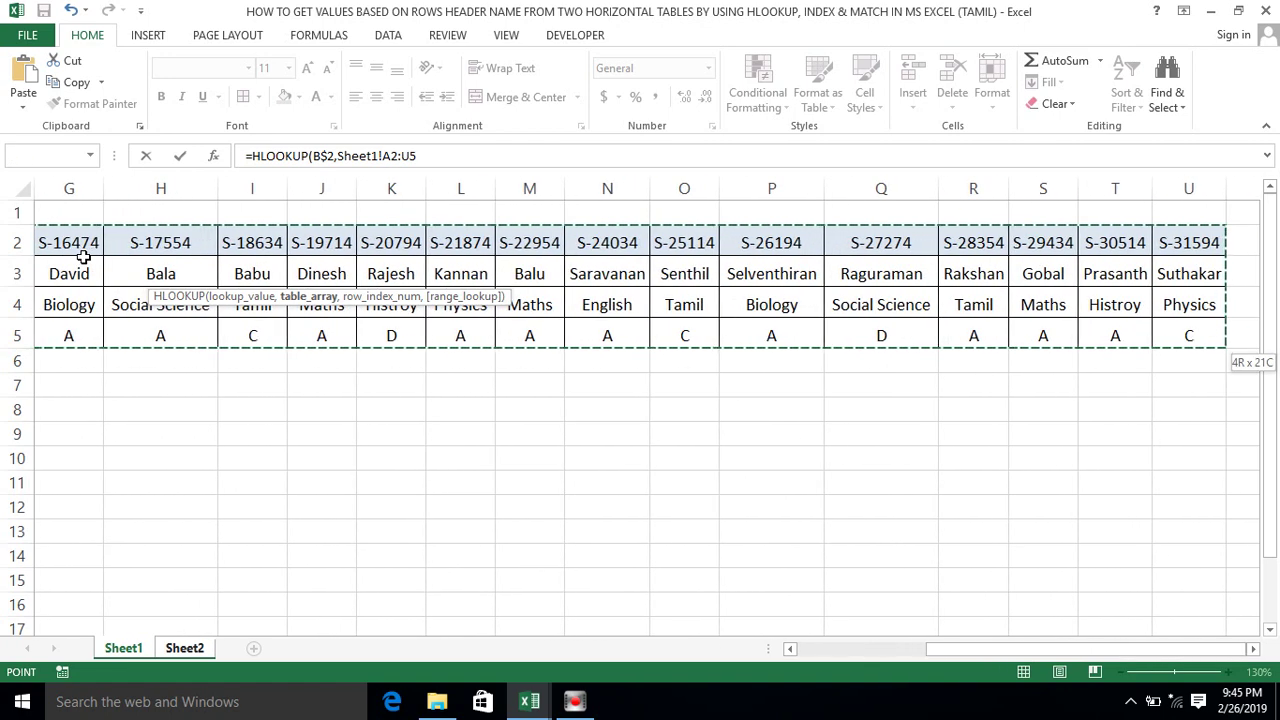
key(F4)
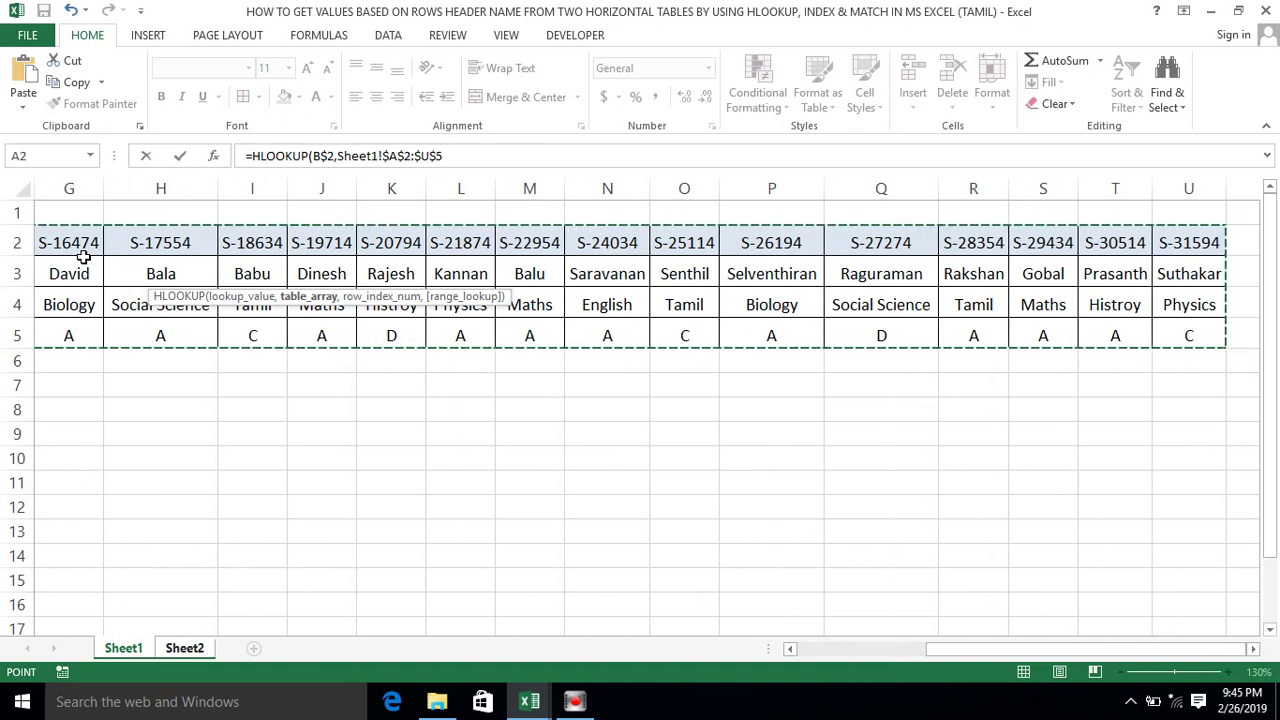
text(,)
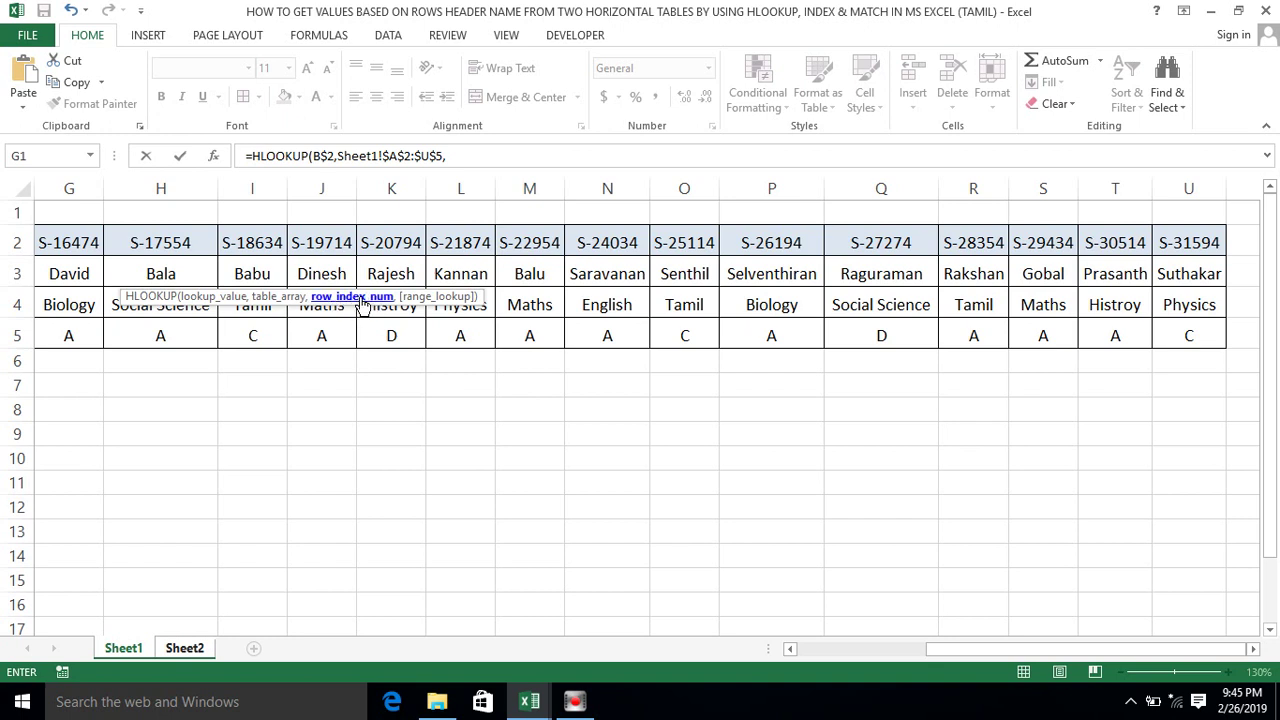
- Nest a MATCH function as the row index number, with the column-locked Names header Sheet2!$A3 as its lookup value
text(mat)
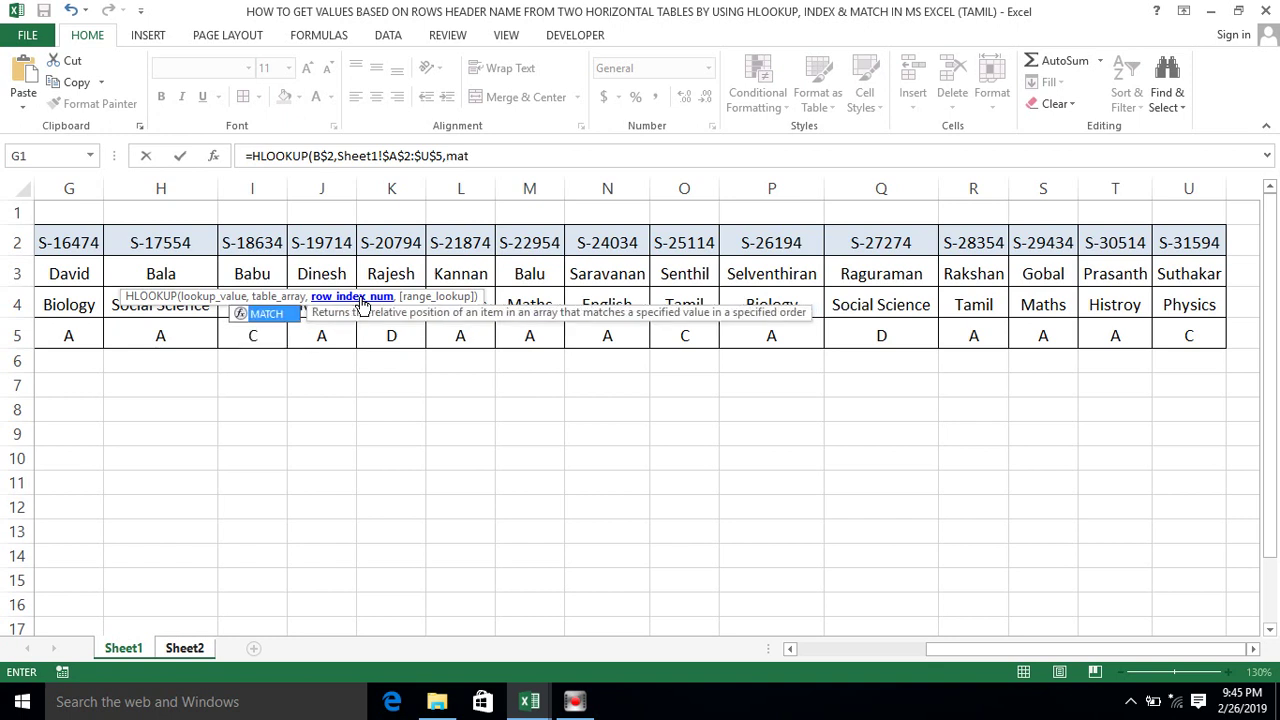
key(Tab)
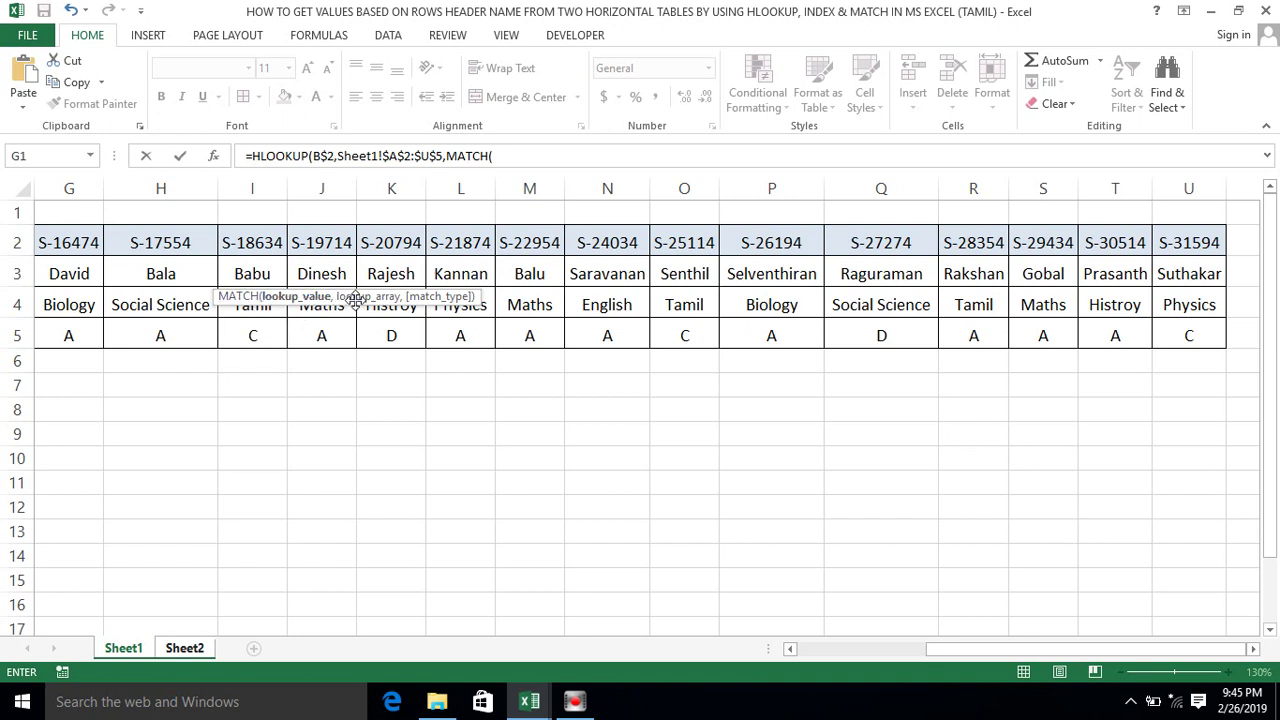
click(184, 648)
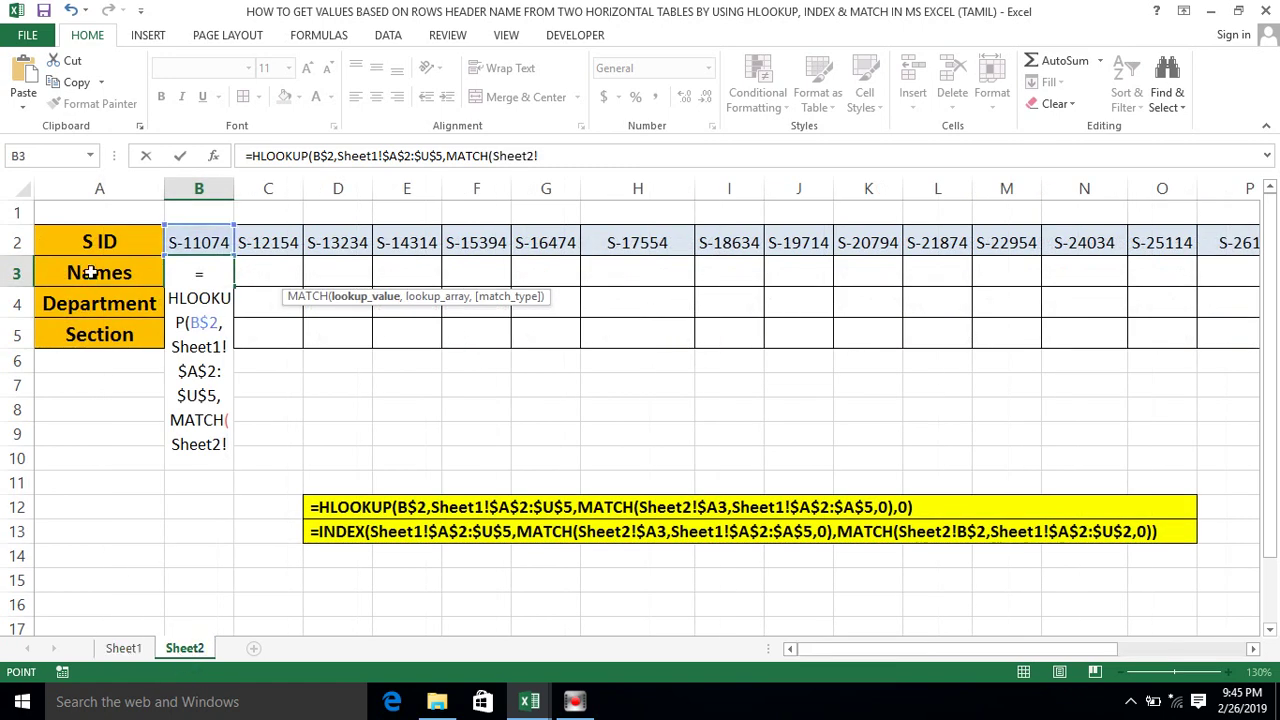
click(90, 272)
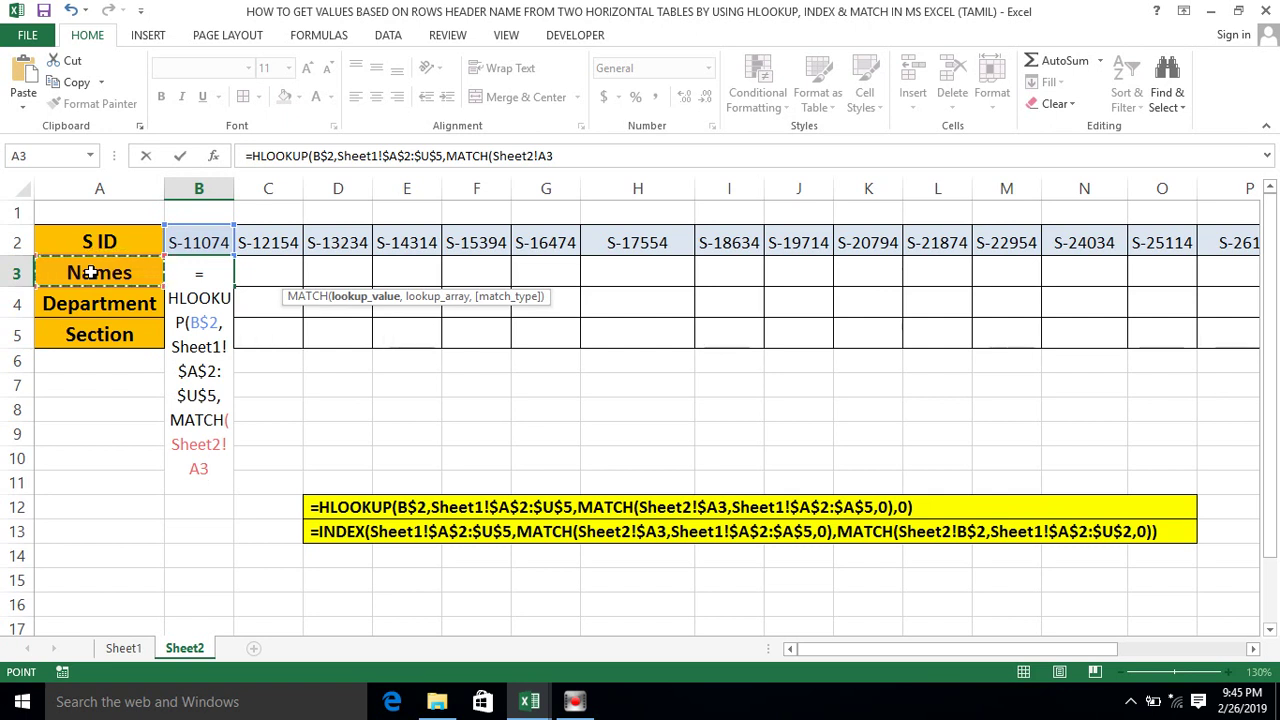
key(F4)
key(F4)
key(F4)
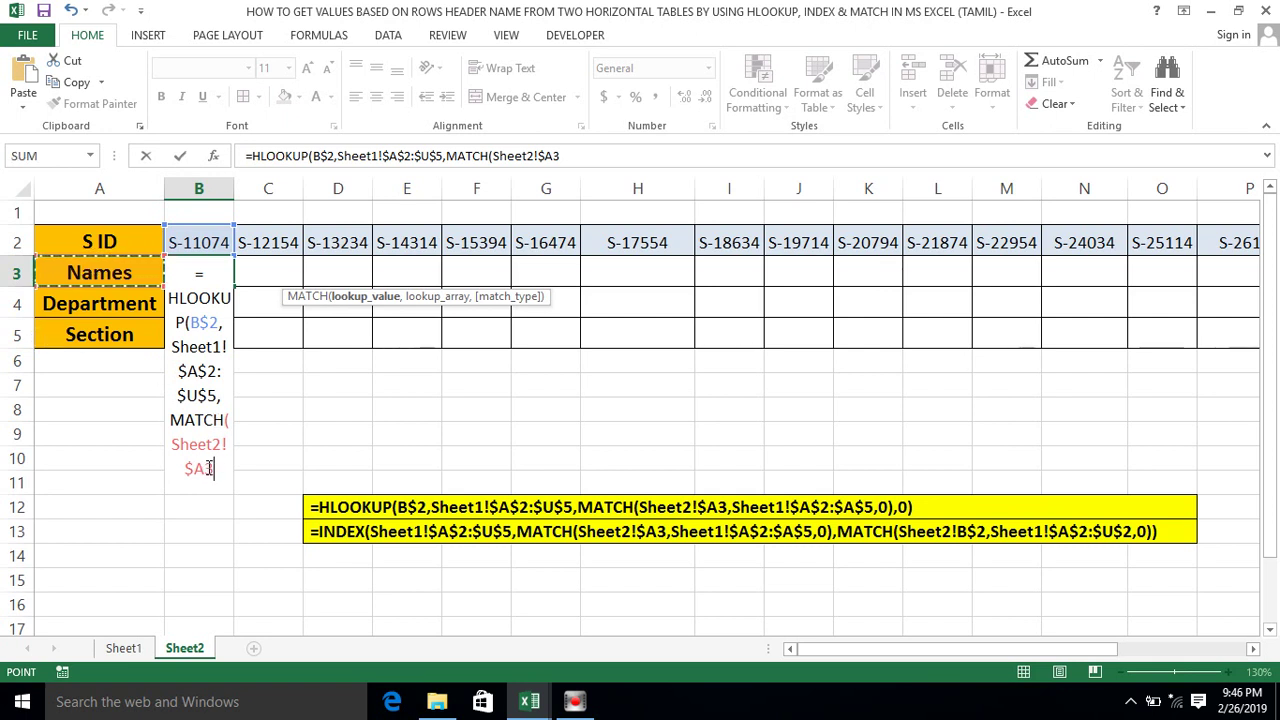
text(,)
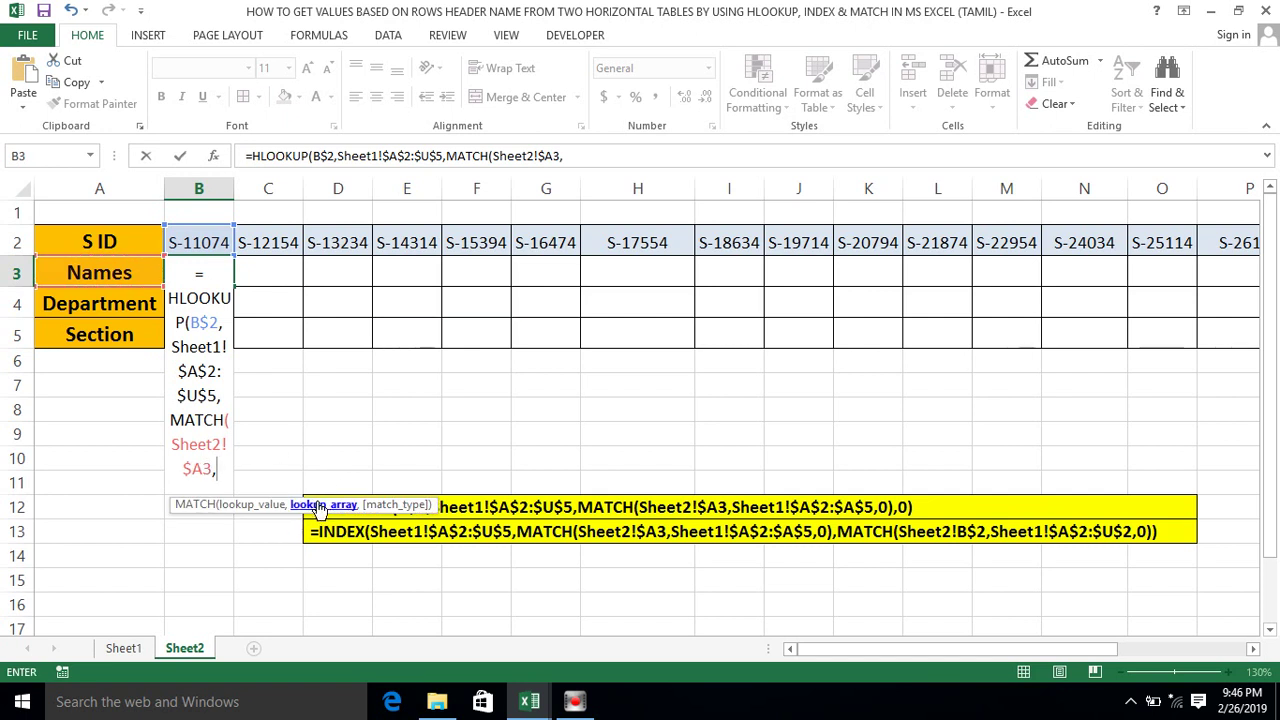
- Complete the MATCH with the absolute lookup array Sheet1!$A$2:$A$5 and match type 0 for an exact match
click(121, 654)
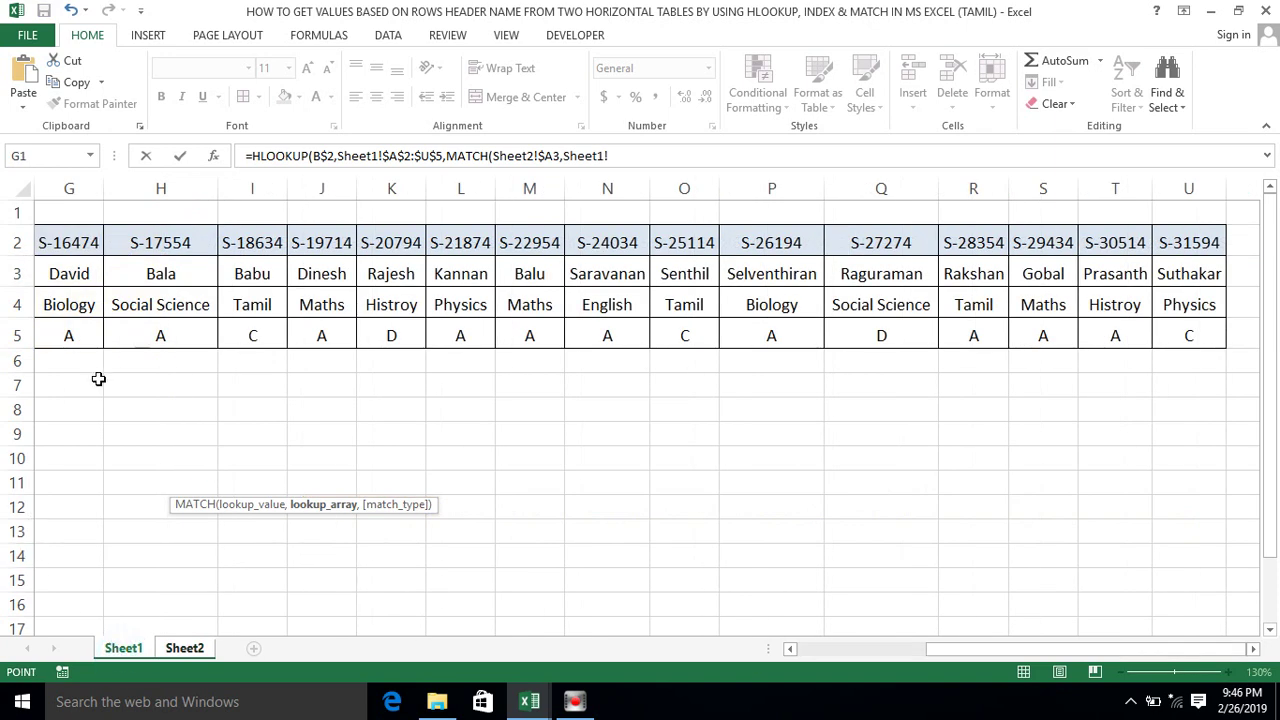
click(97, 245)
key(ctrl+Left)
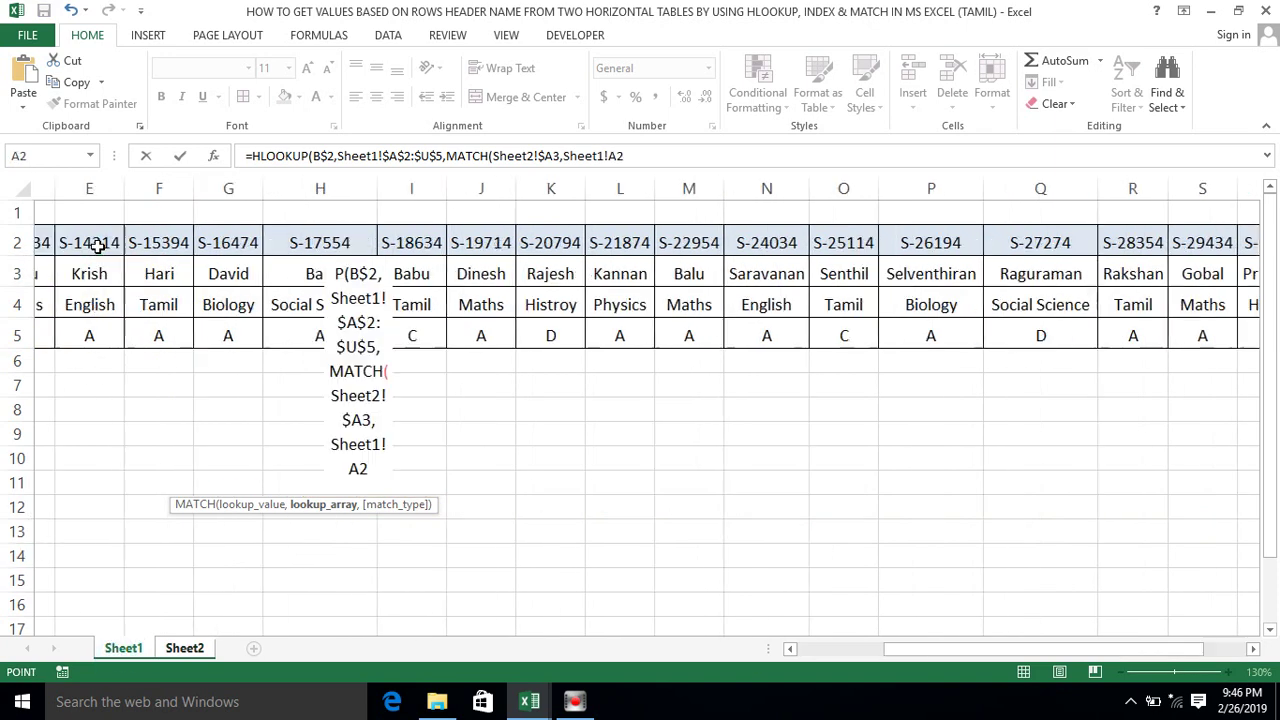
key(ctrl+shift+Down)
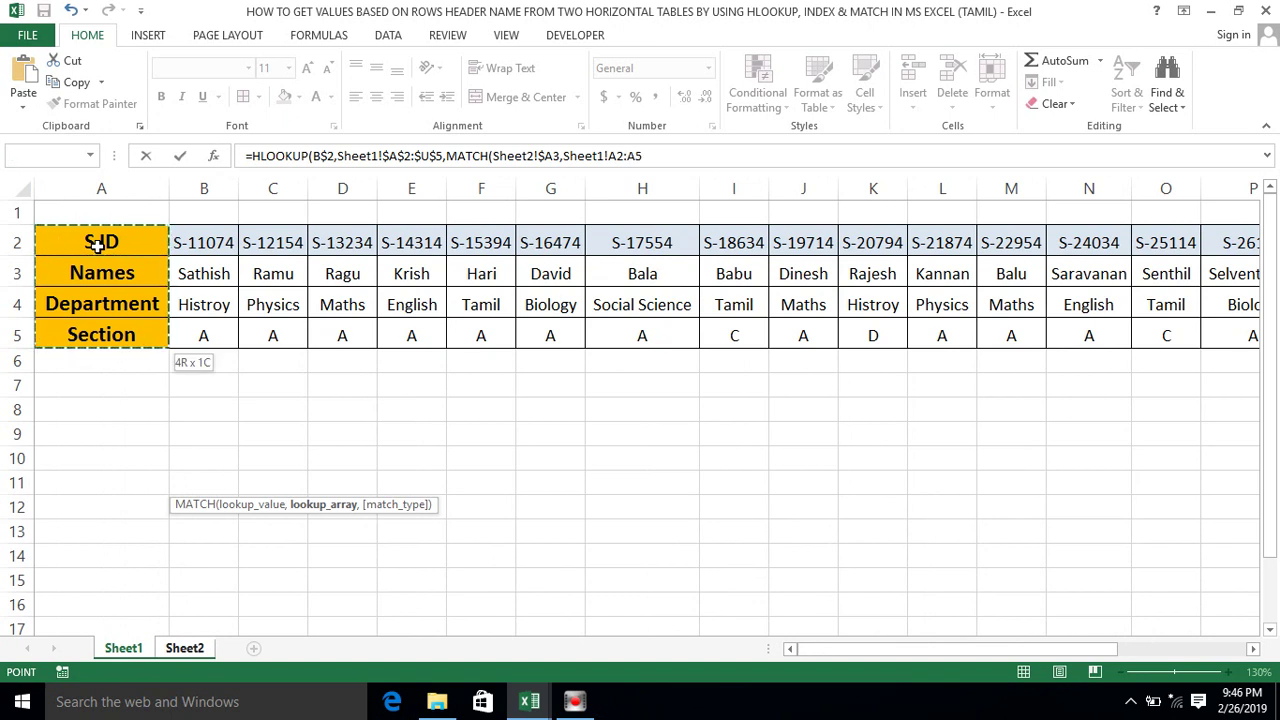
key(F4)
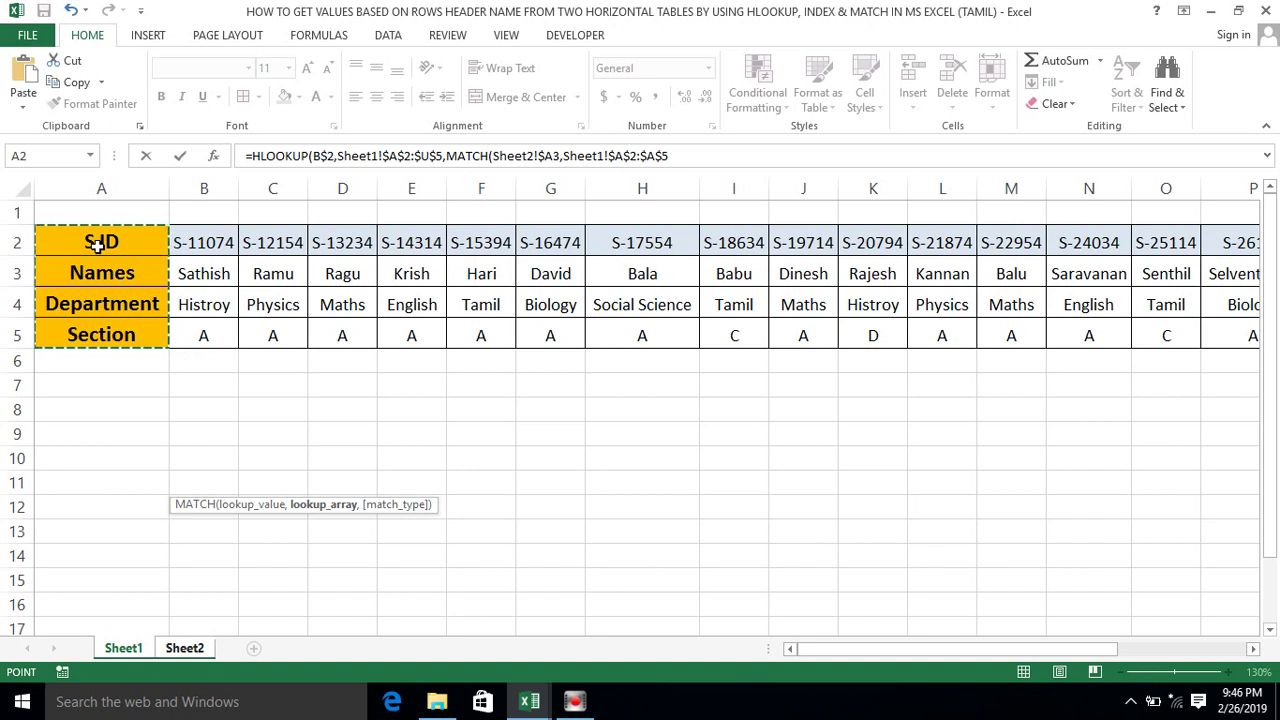
text(,)
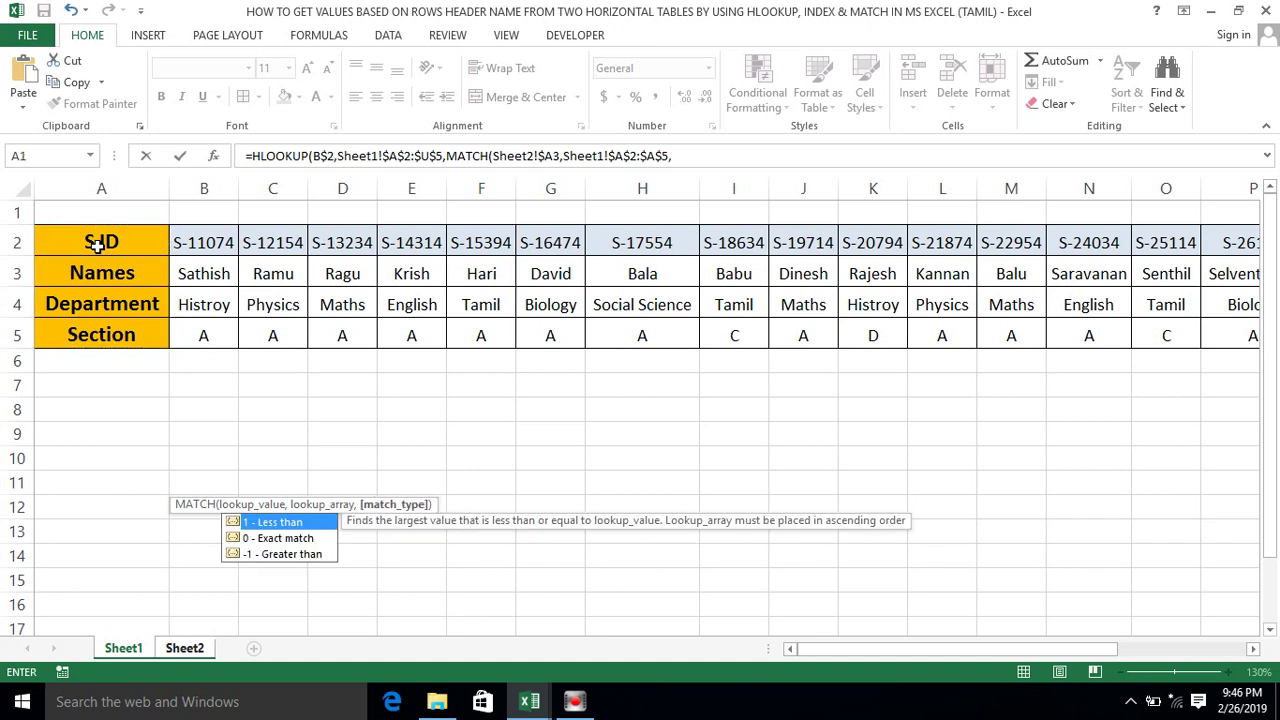
text(0)
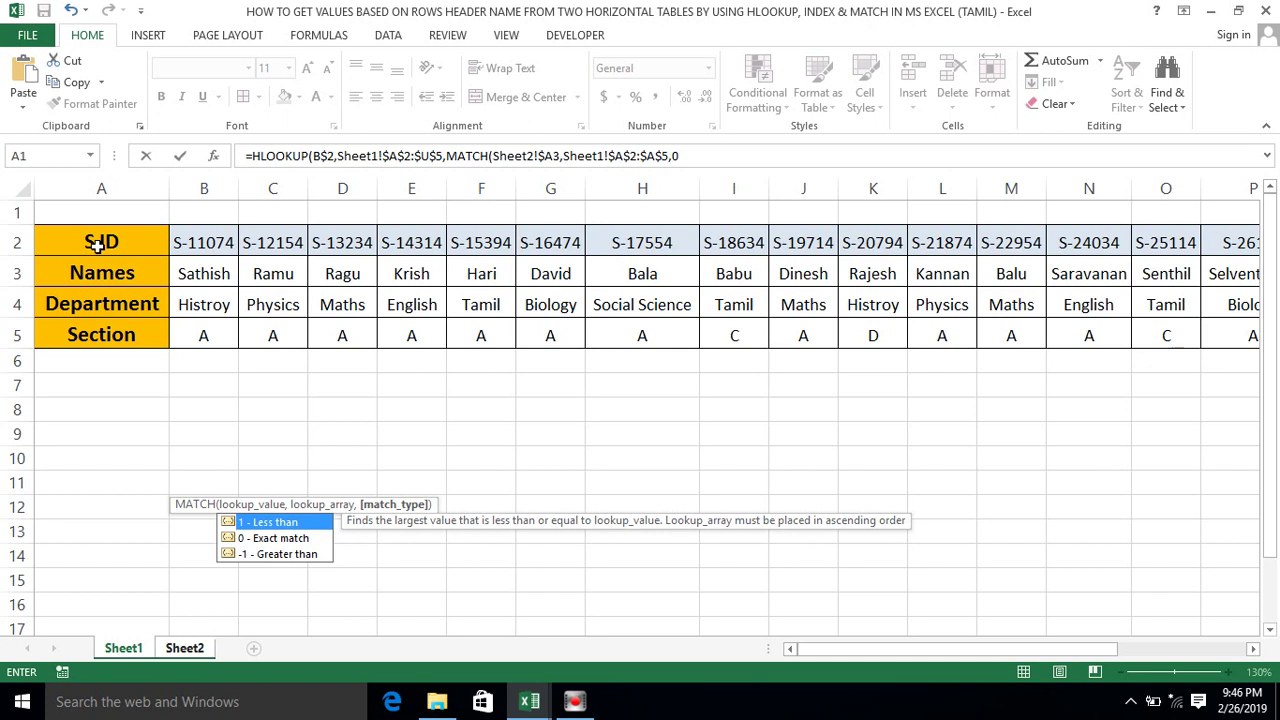
text())
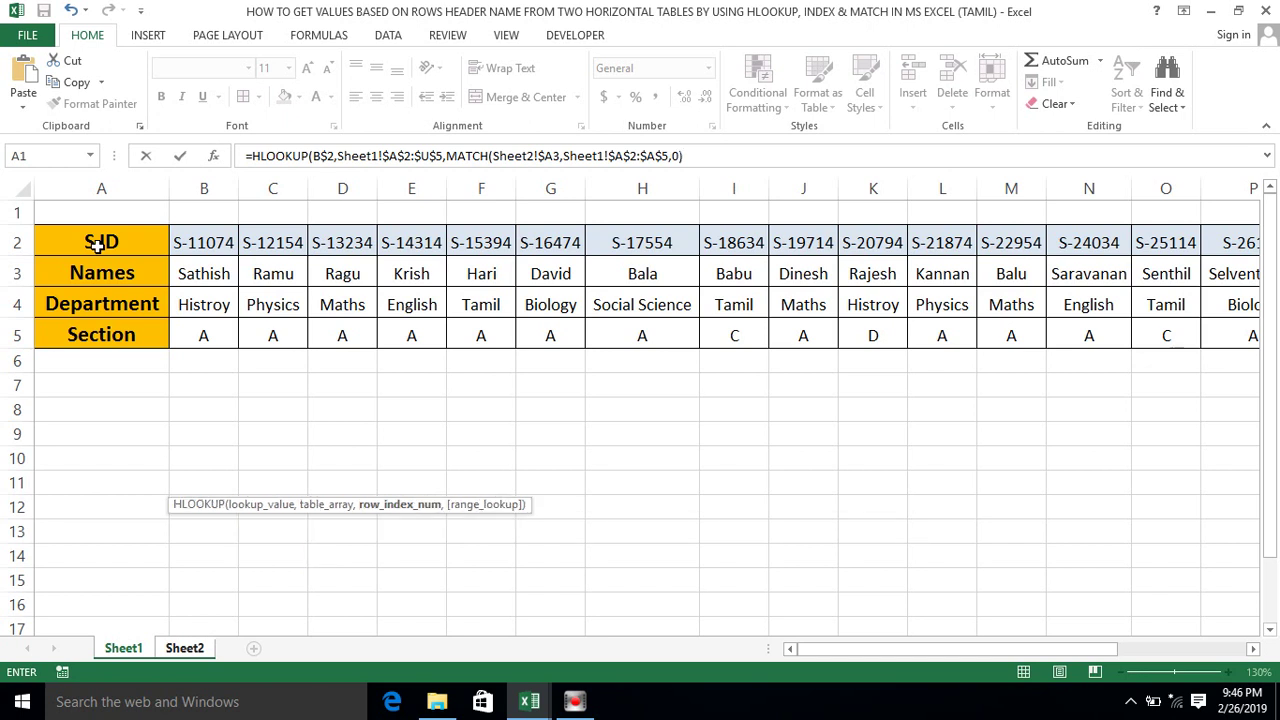
- Set the HLOOKUP range lookup to 0 for an exact match and enter the finished formula in B3
text(,)
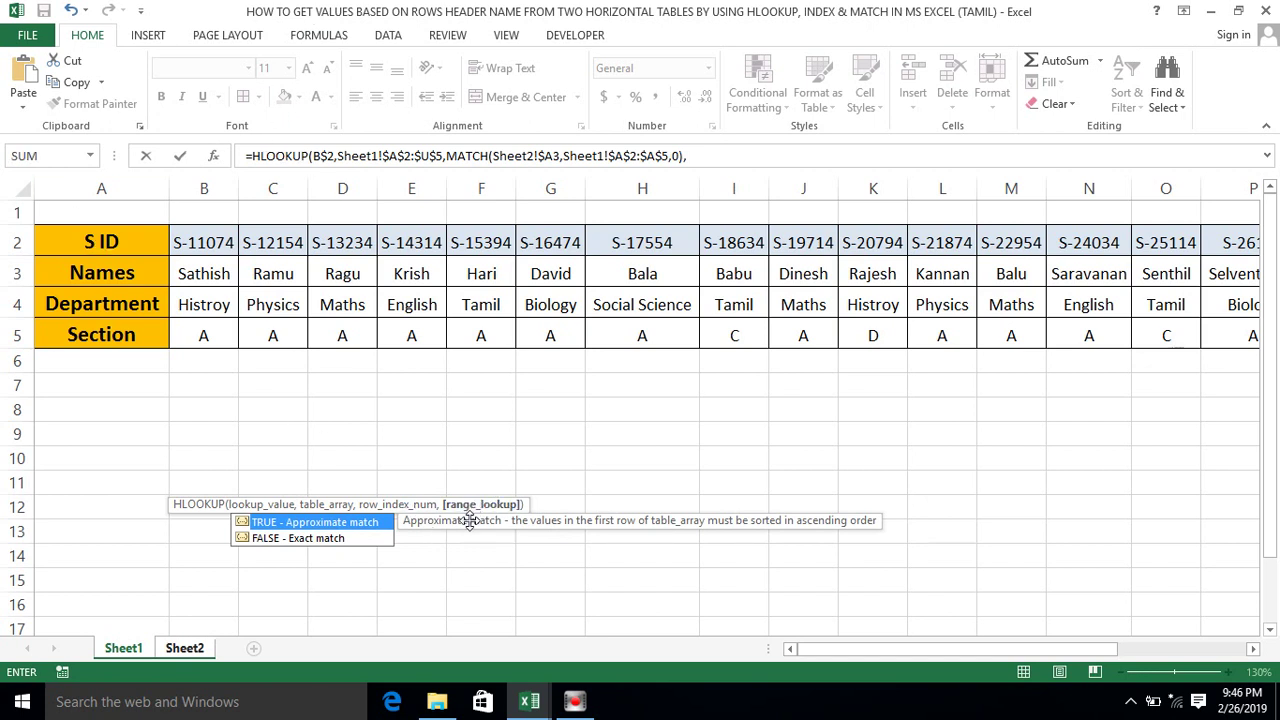
text(0)
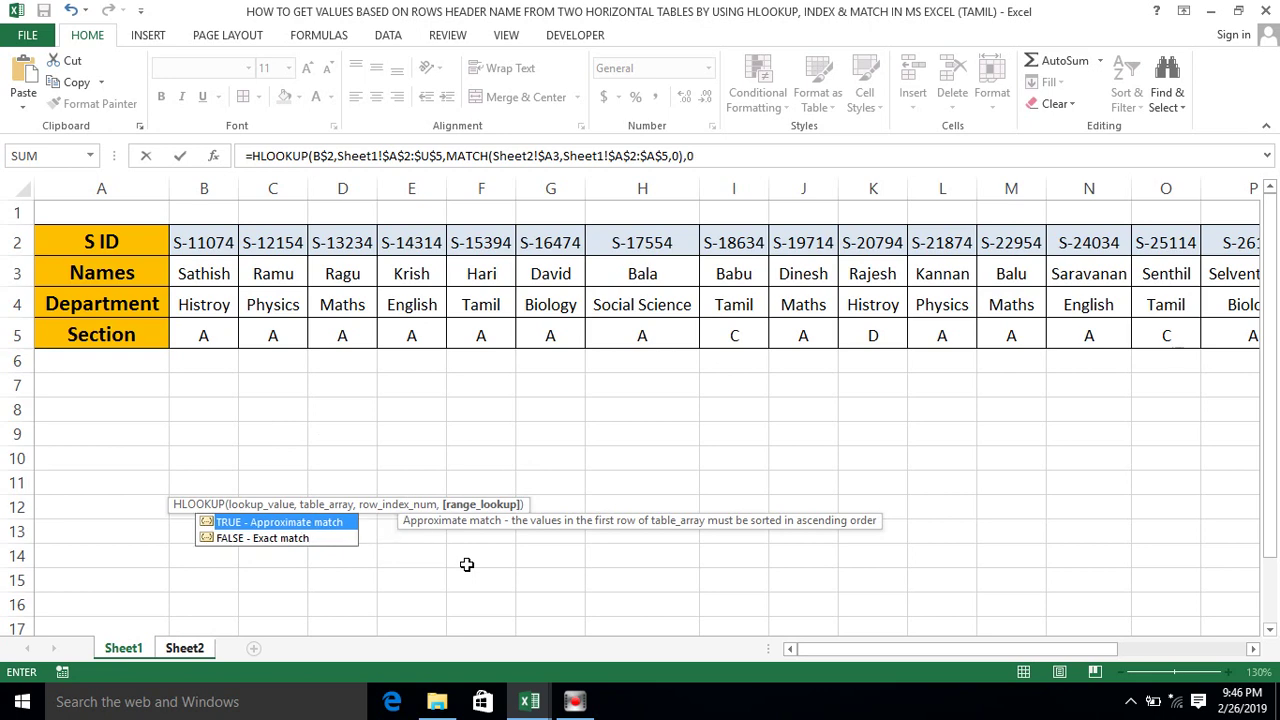
text())
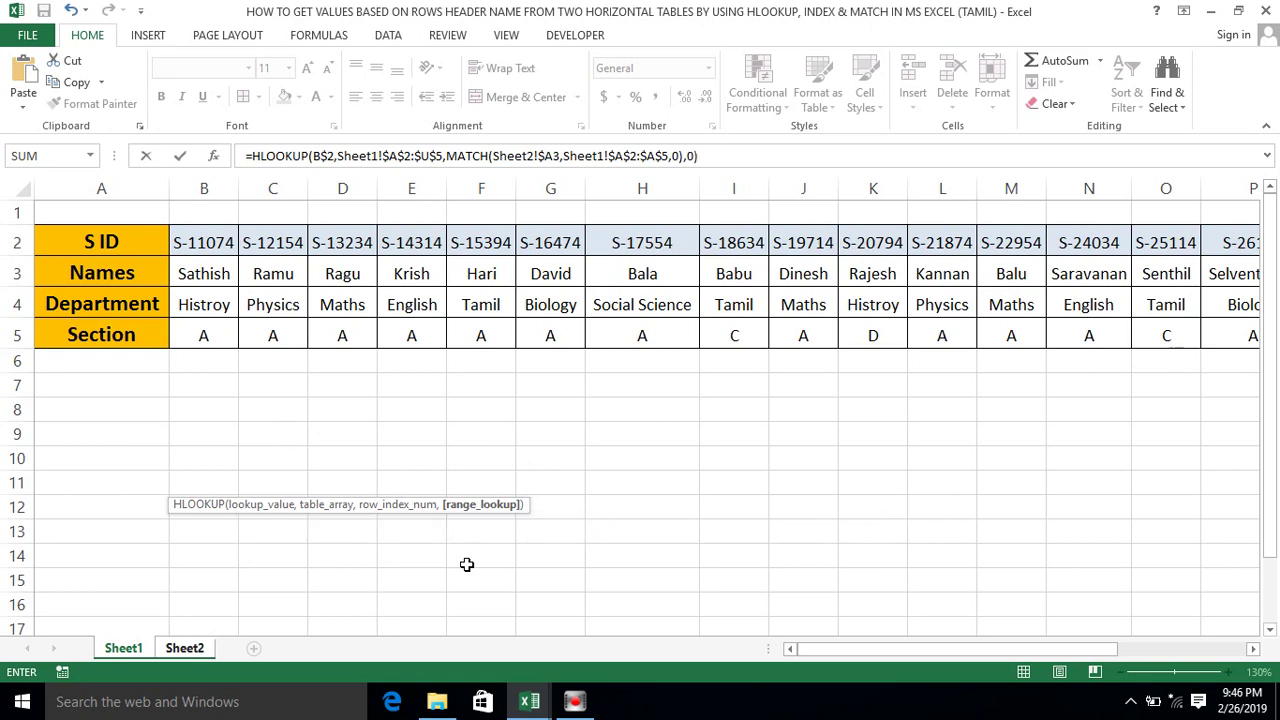
key(Return)
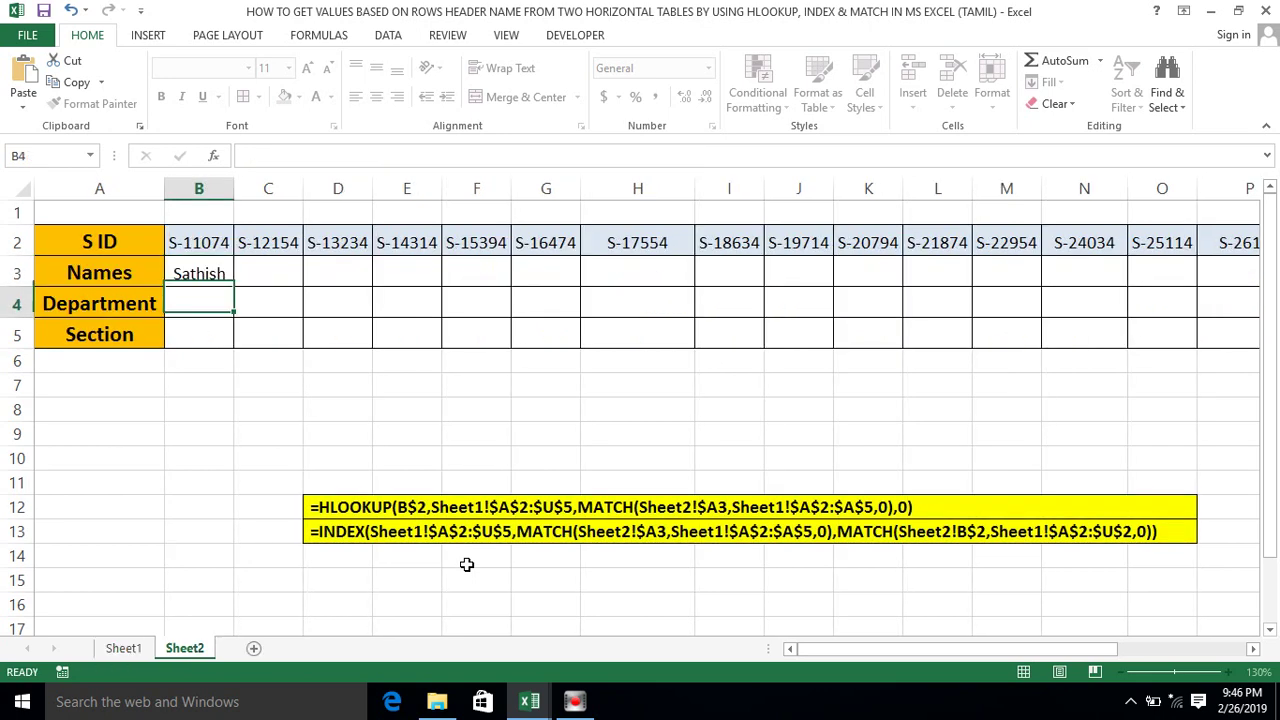
- Copy the HLOOKUP formula from B3 into the Department and Section cells B4:B5
click(218, 275)
key(ctrl+c)
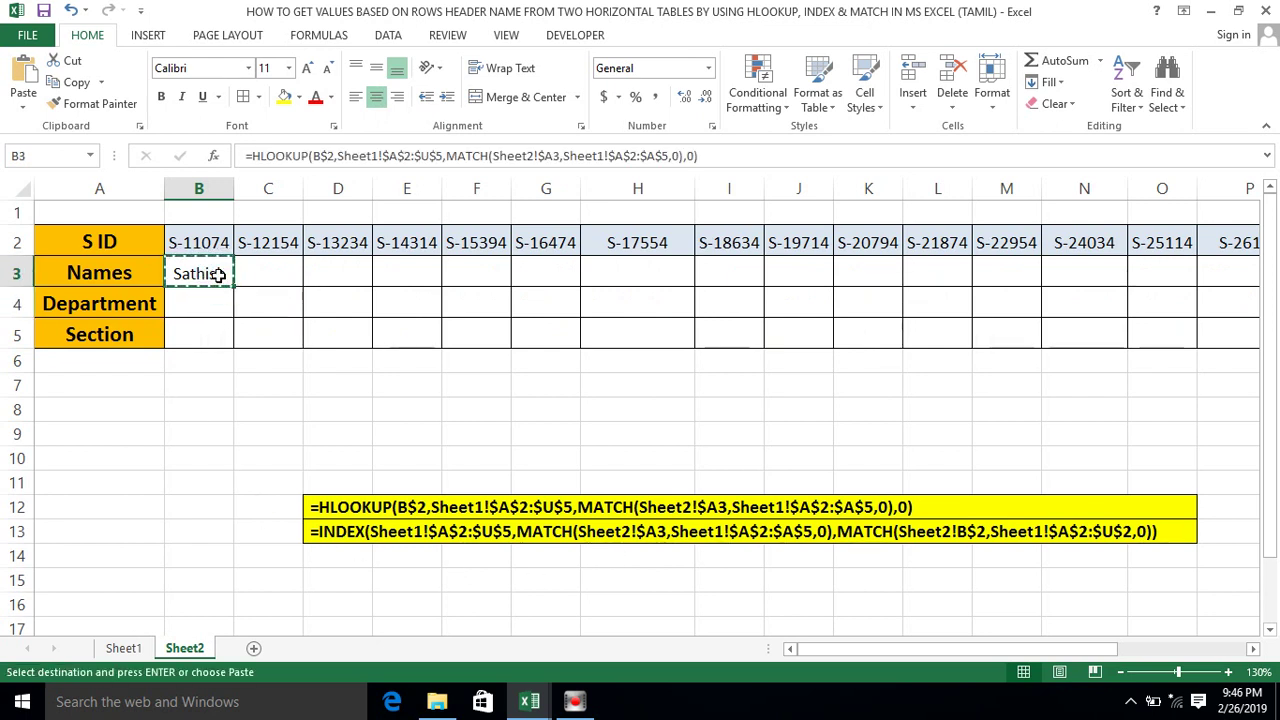
key(Down)
key(shift+Down)
key(ctrl+v)
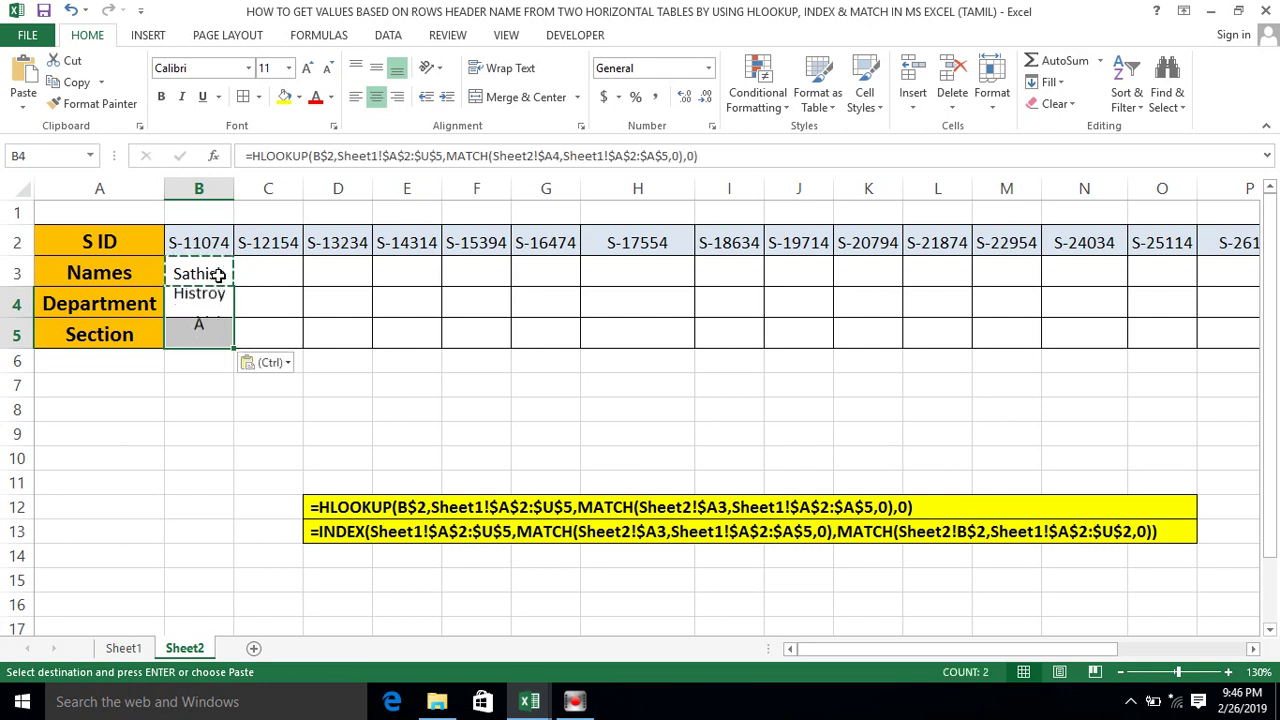
- Copy the formulas in B3:B5 across the remaining S ID columns, filling C3:U5
key(Up)
key(Up)
key(Down)
key(shift+Down)
key(shift+Down)
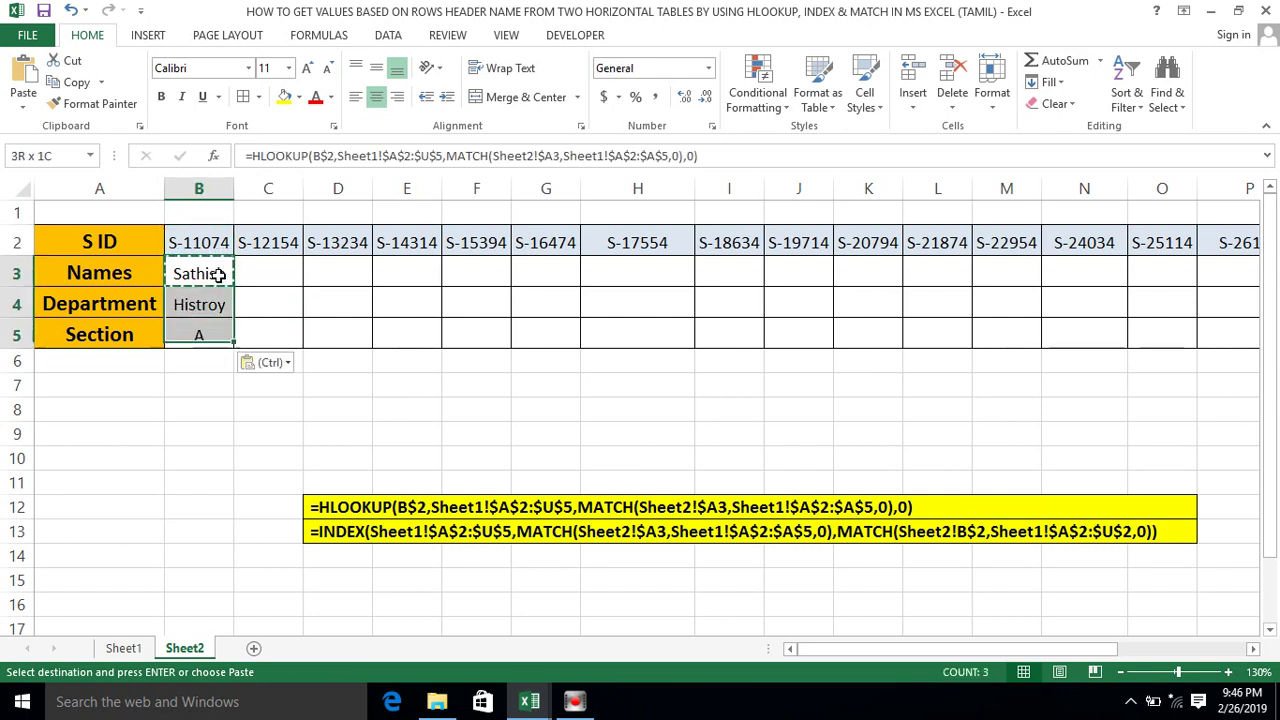
key(ctrl+c)
key(Right)
key(shift+Down)
key(shift+Down)
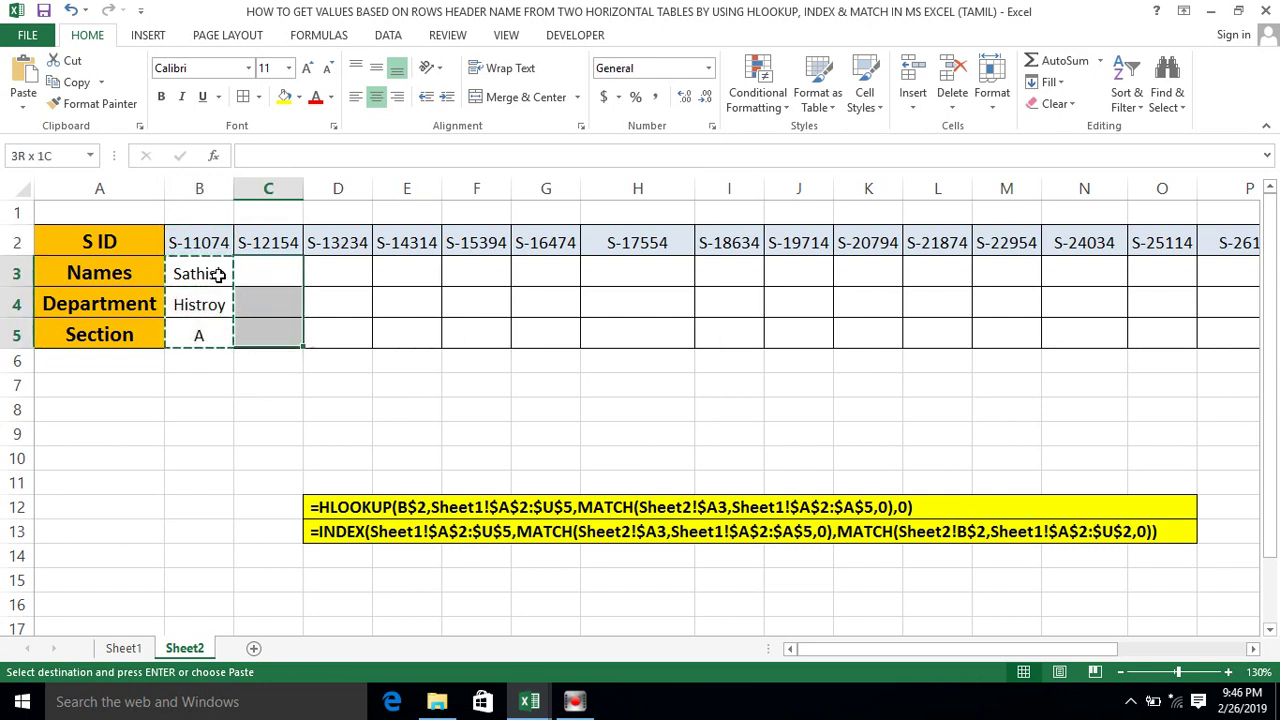
key(shift+Right)
key(shift+Right)
key(shift+Right)
key(shift+Right)
key(shift+Right)
key(shift+Right)
key(shift+Right)
key(shift+Right)
key(shift+Right)
key(shift+Right)
key(shift+Right)
key(shift+Right)
key(shift+Right)
key(shift+Right)
key(shift+Right)
key(shift+Right)
key(shift+Right)
key(shift+Right)
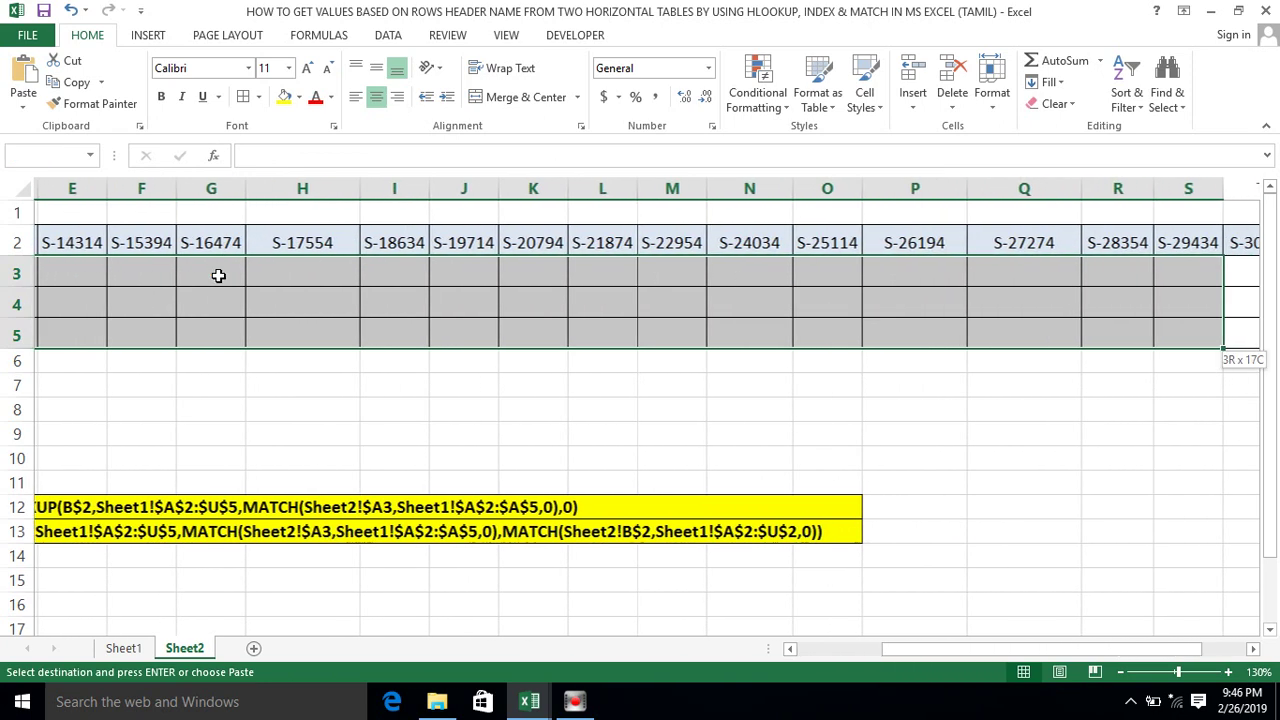
key(ctrl+v)
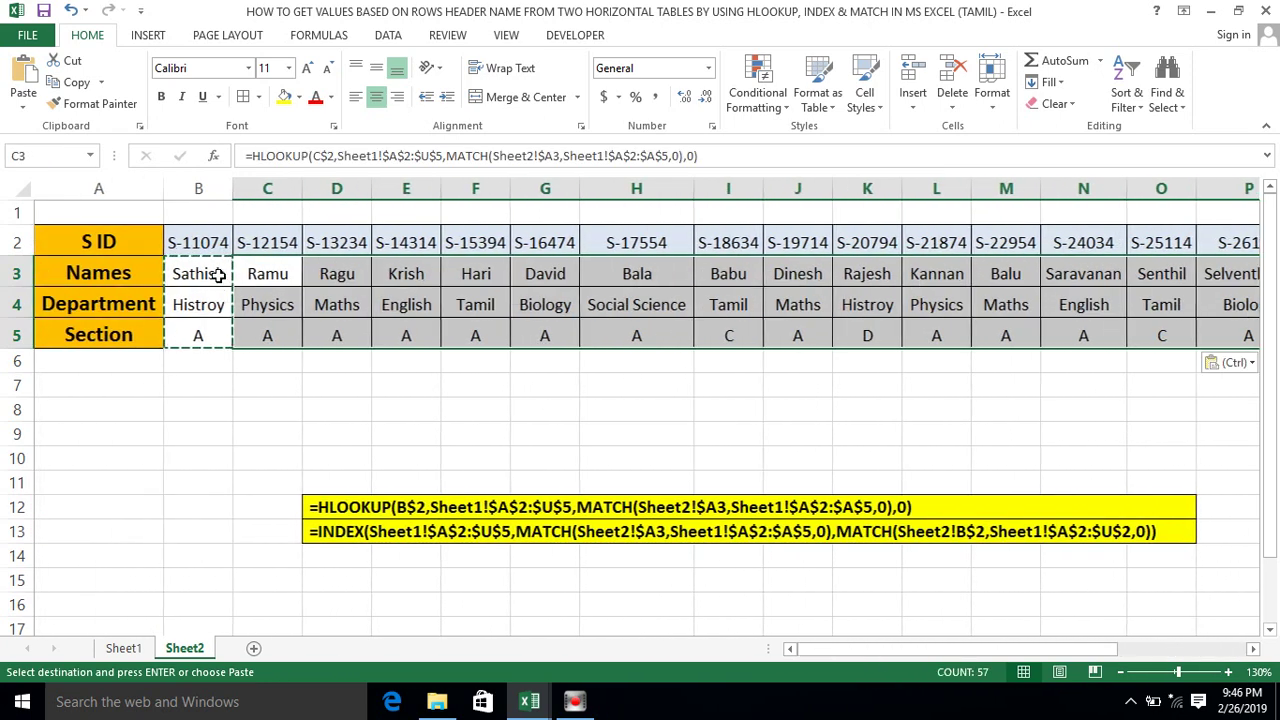
key(Escape)
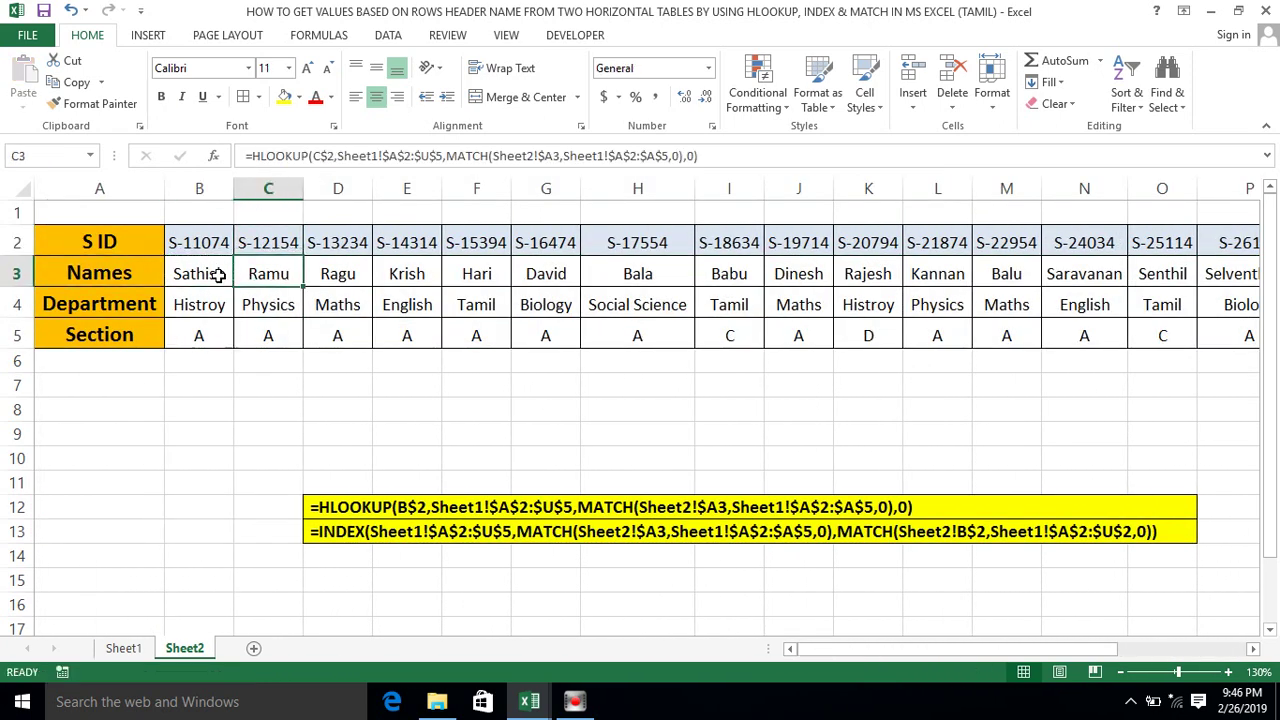
- Review the results in B3:B5, and examine the order of the source row headers in column A of Sheet1
key(Left)
key(shift+Down)
key(shift+Down)
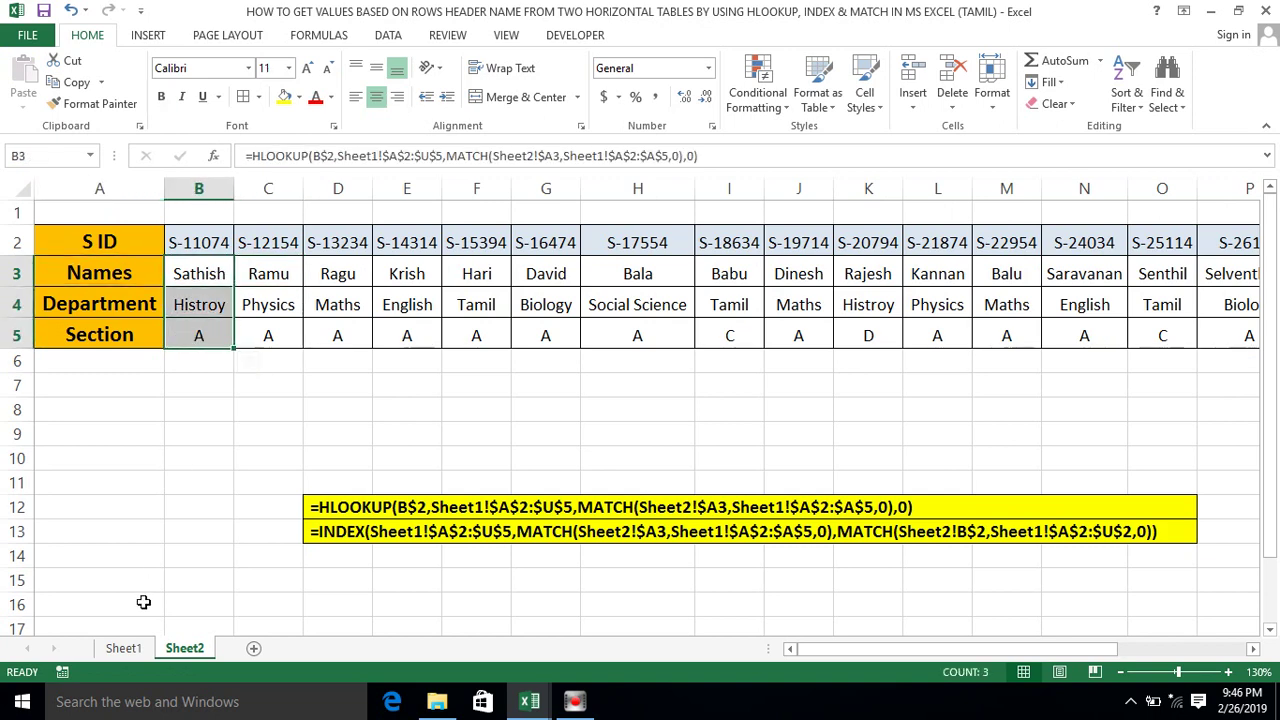
click(124, 648)
click(134, 277)
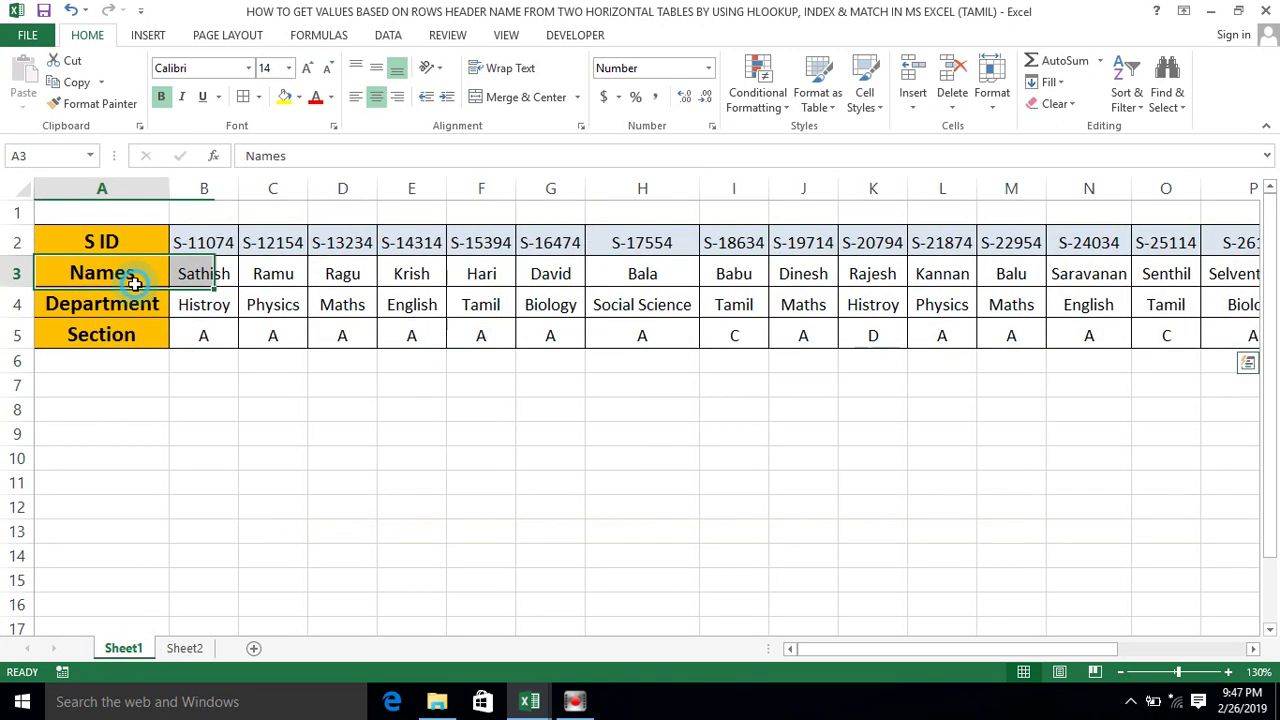
click(112, 236)
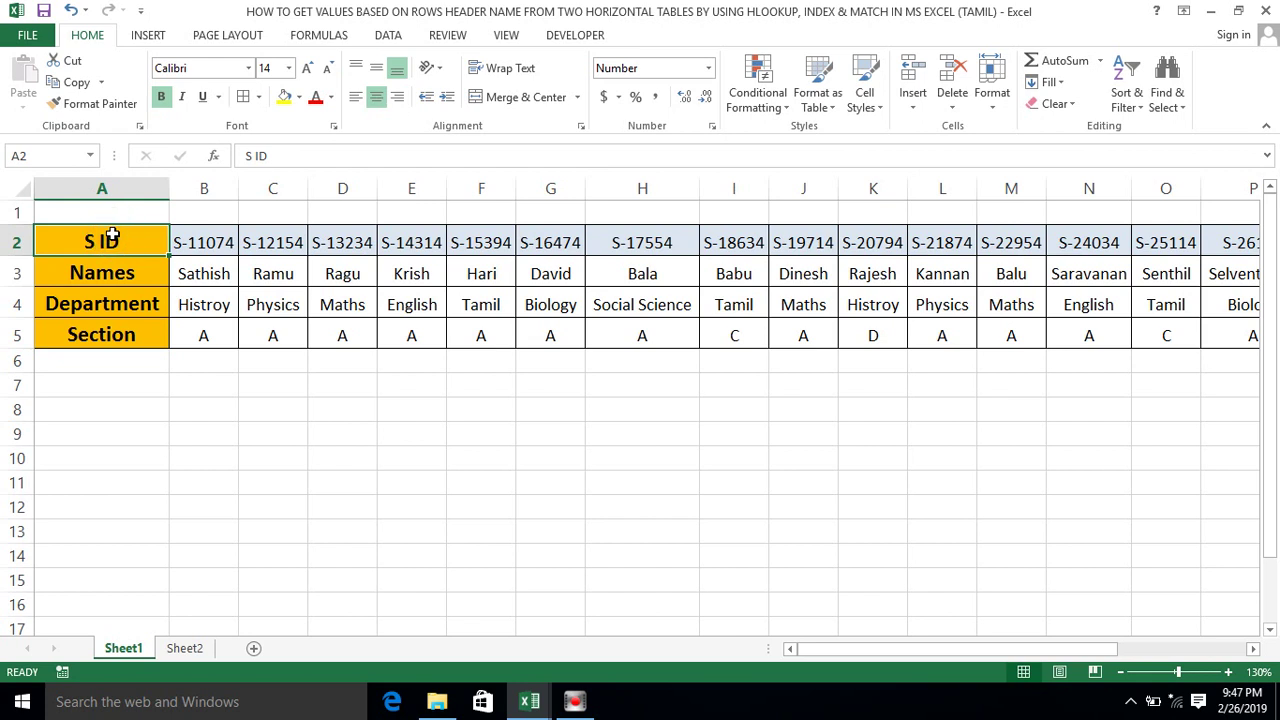
key(shift+Down)
key(shift+Down)
key(shift+Down)
key(shift+Down)
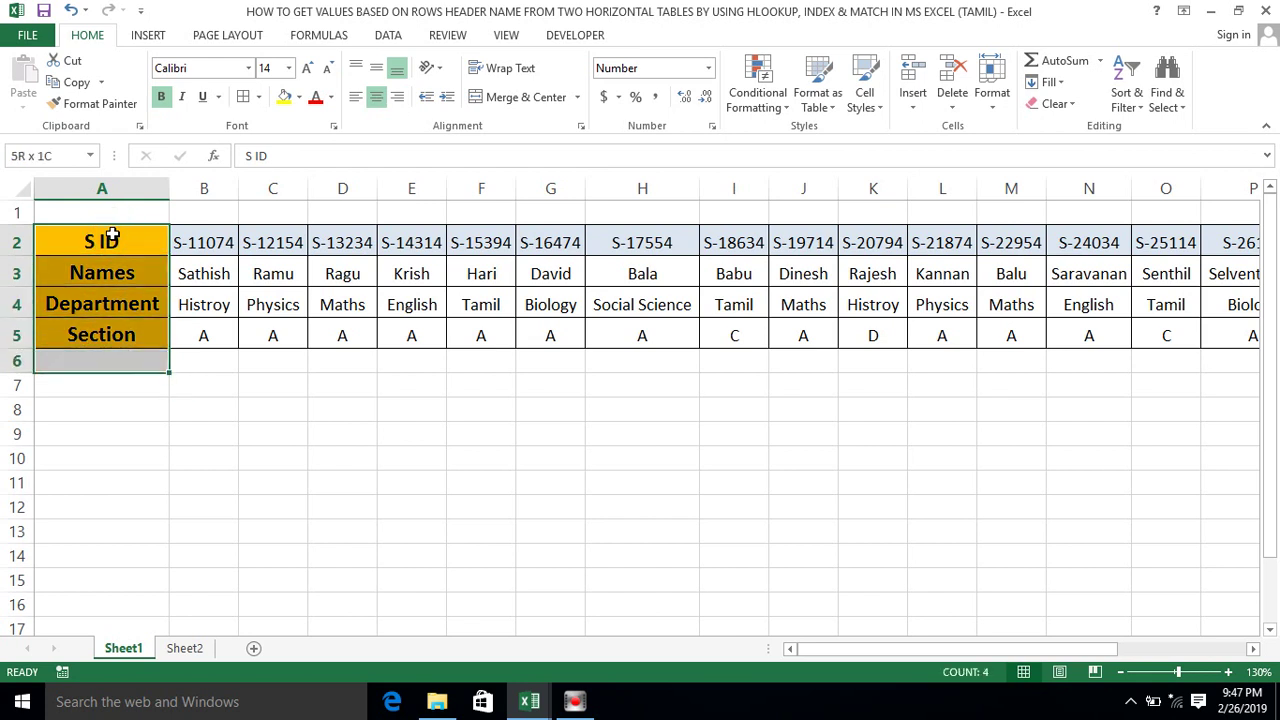
- Return to Sheet2 and inspect the Department and Names row headers in A4 and A3
click(185, 628)
click(184, 648)
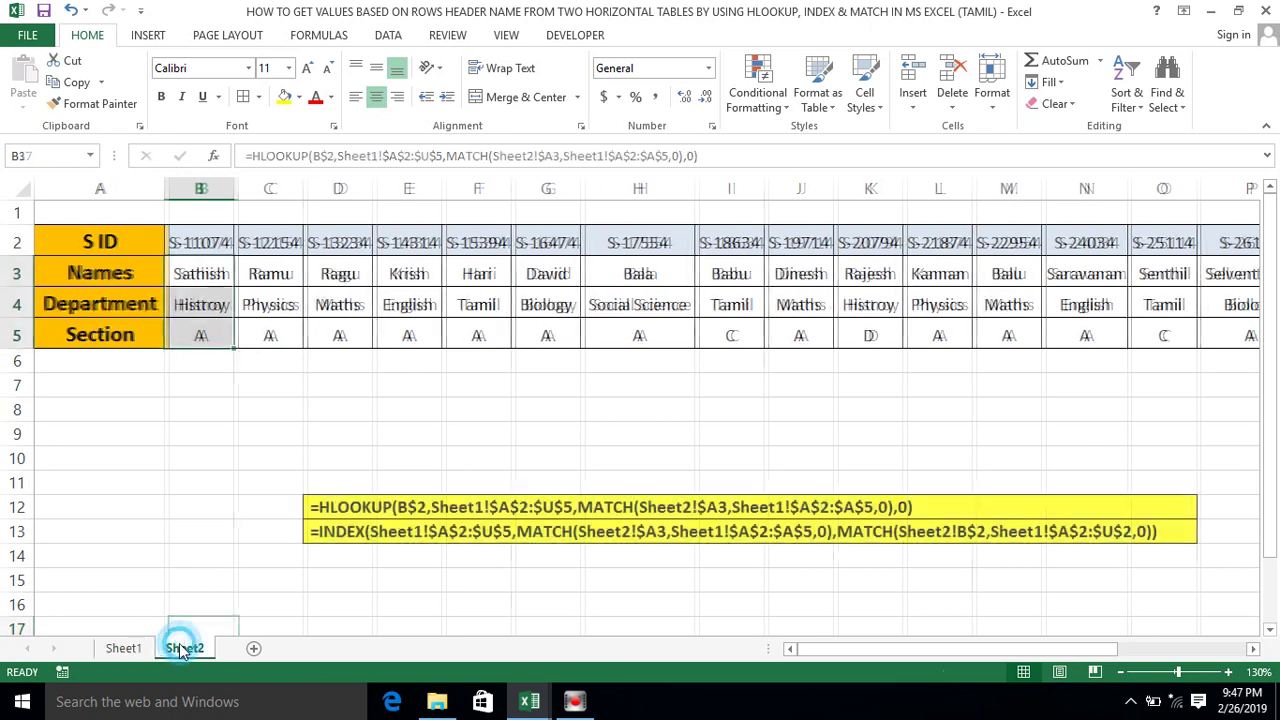
click(88, 310)
click(120, 275)
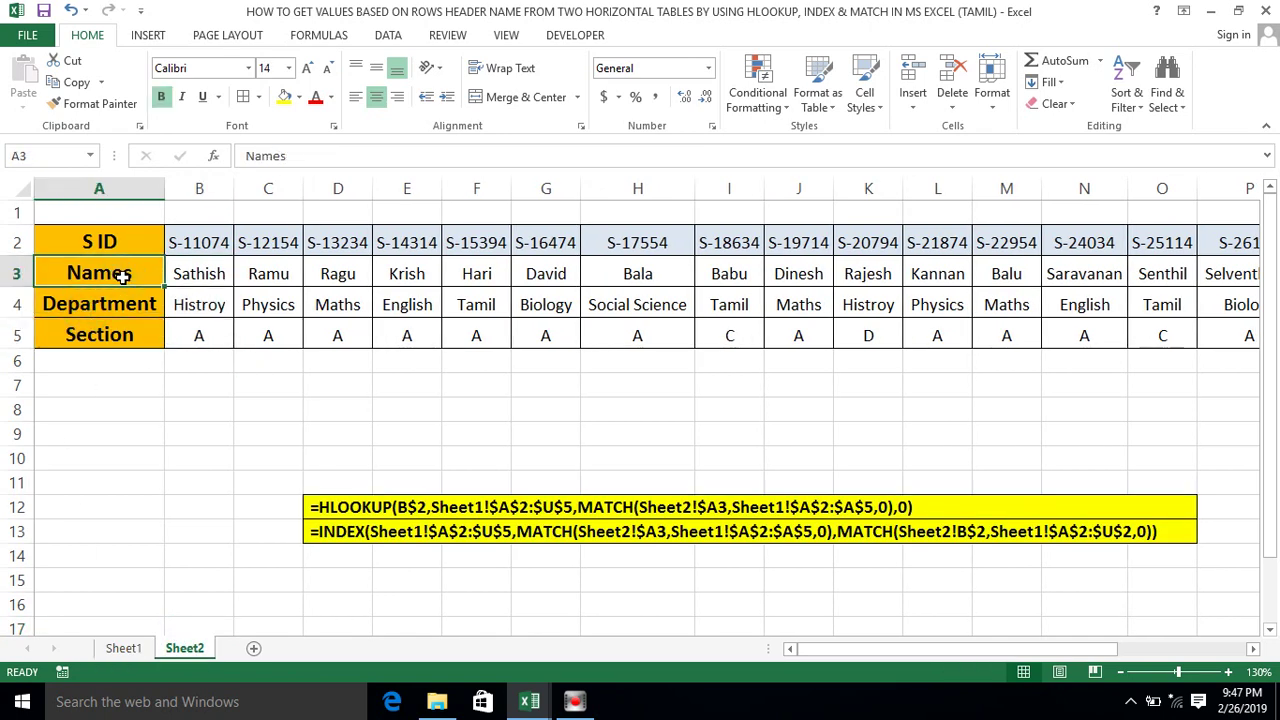
- Change the row header in A3 to Section and review the HLOOKUP results along row 3
text(Section)
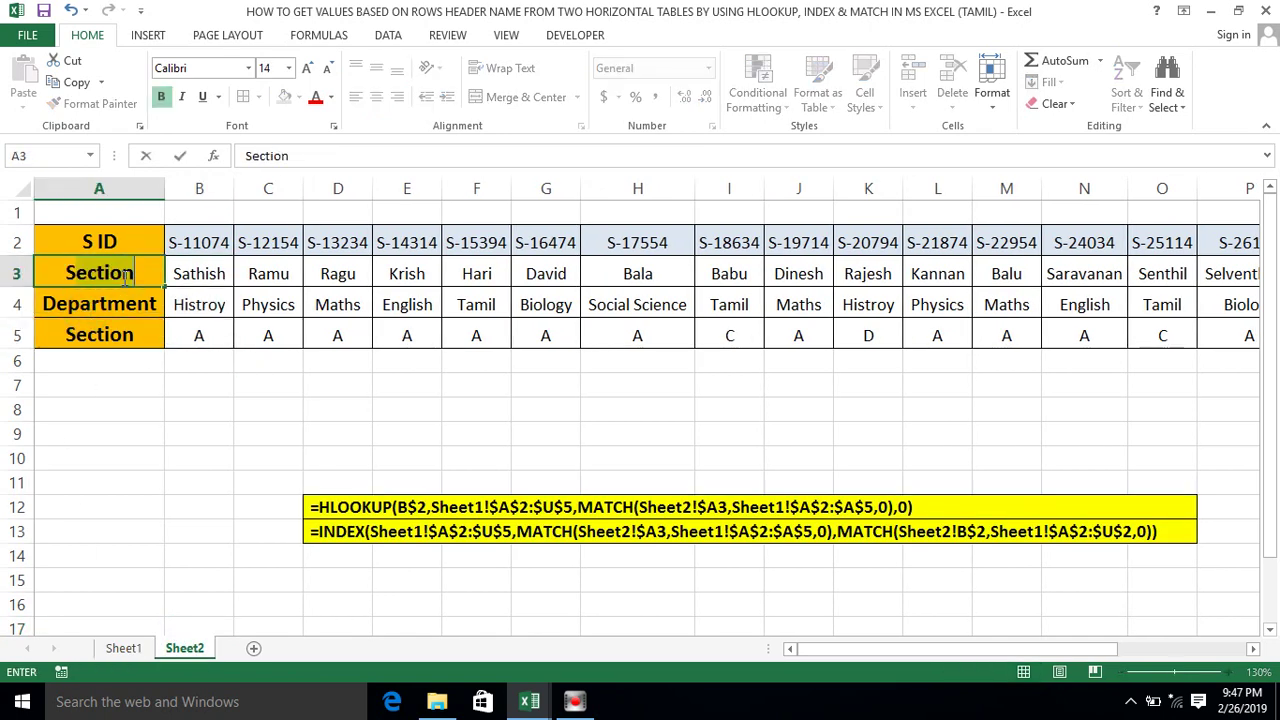
key(Return)
key(Up)
key(Right)
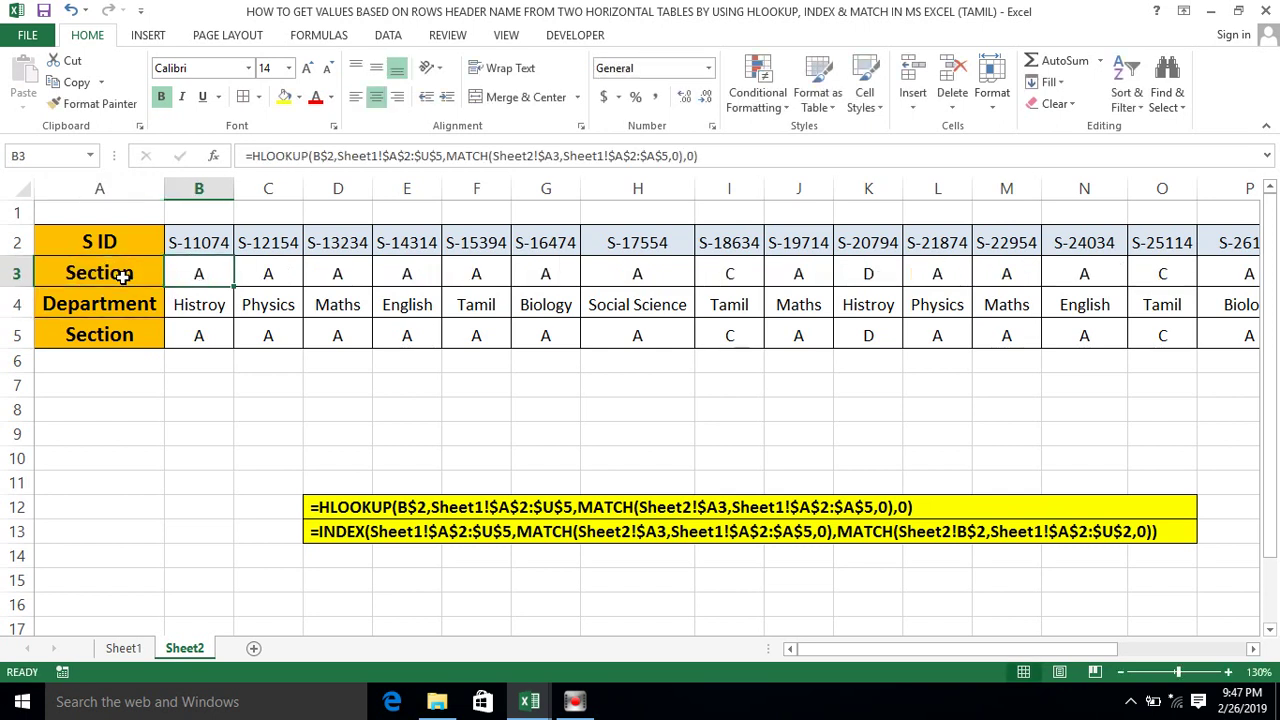
key(shift+Right)
key(shift+Right)
key(shift+Right)
key(shift+Right)
key(shift+Right)
key(shift+Right)
key(shift+Right)
key(shift+Right)
key(shift+Right)
key(Home)
key(Down)
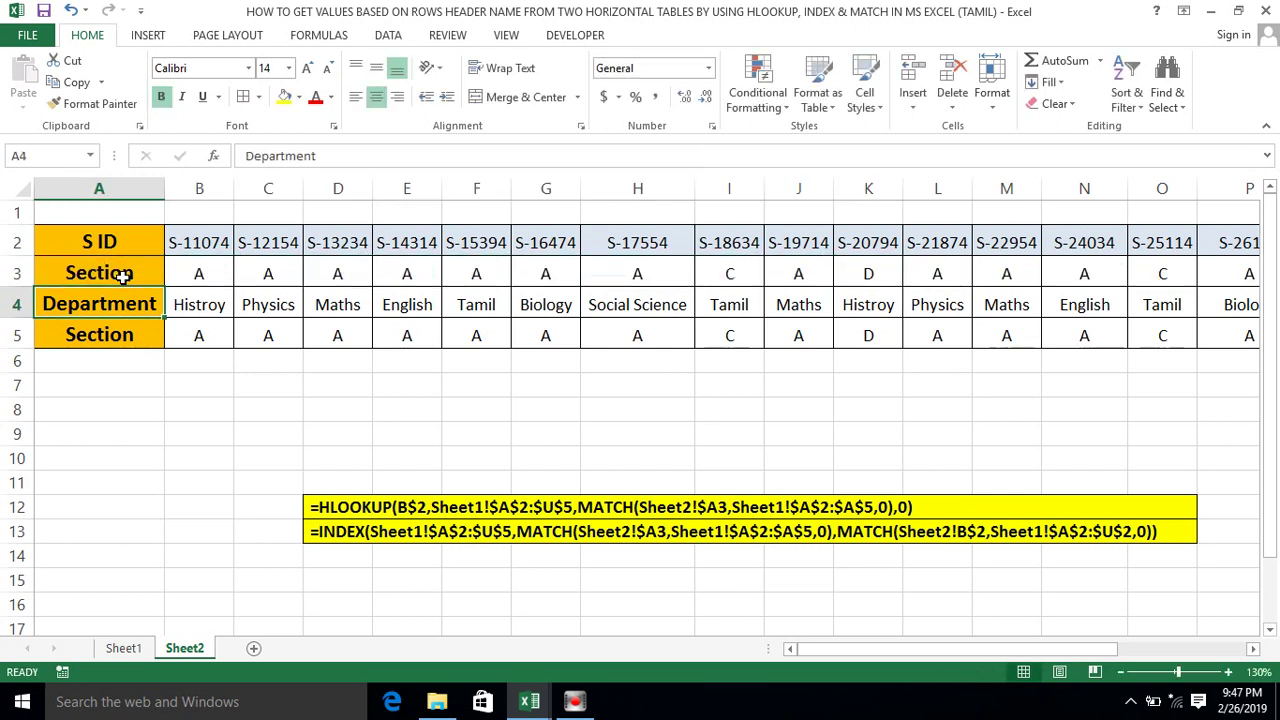
- Change the row header in A5 to Names and check the lookup result in B5
key(Down)
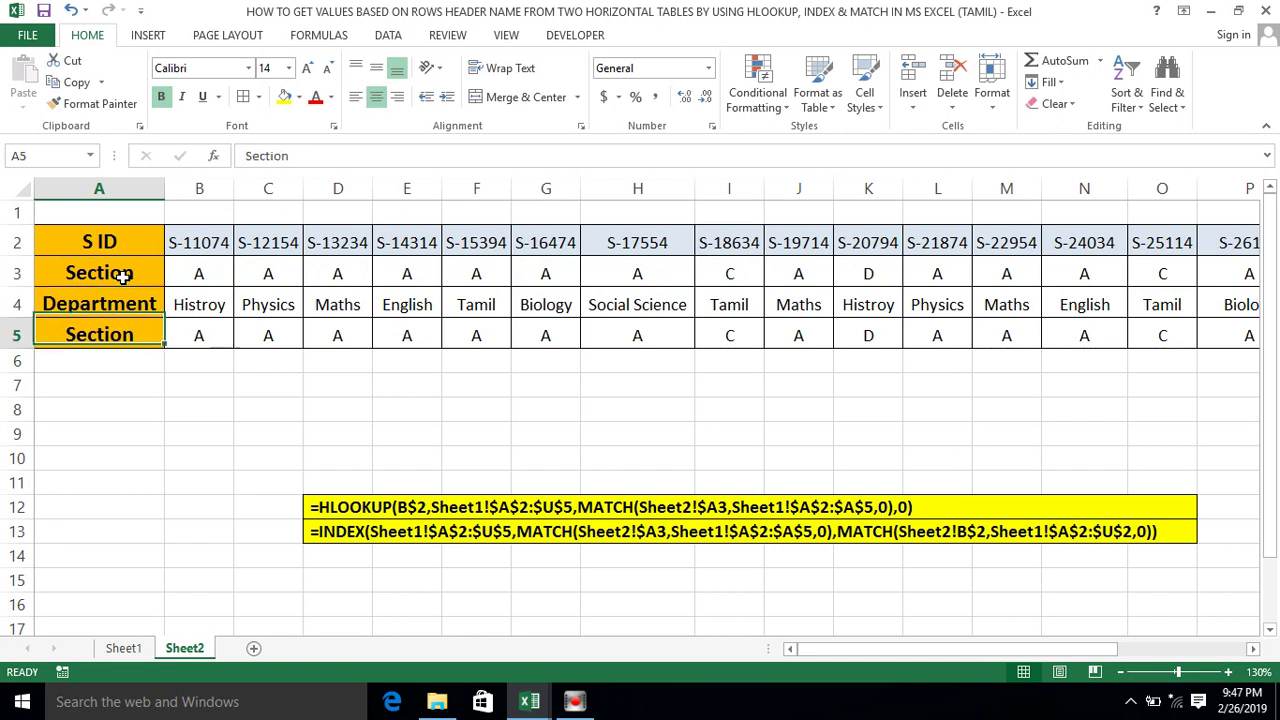
text(Names)
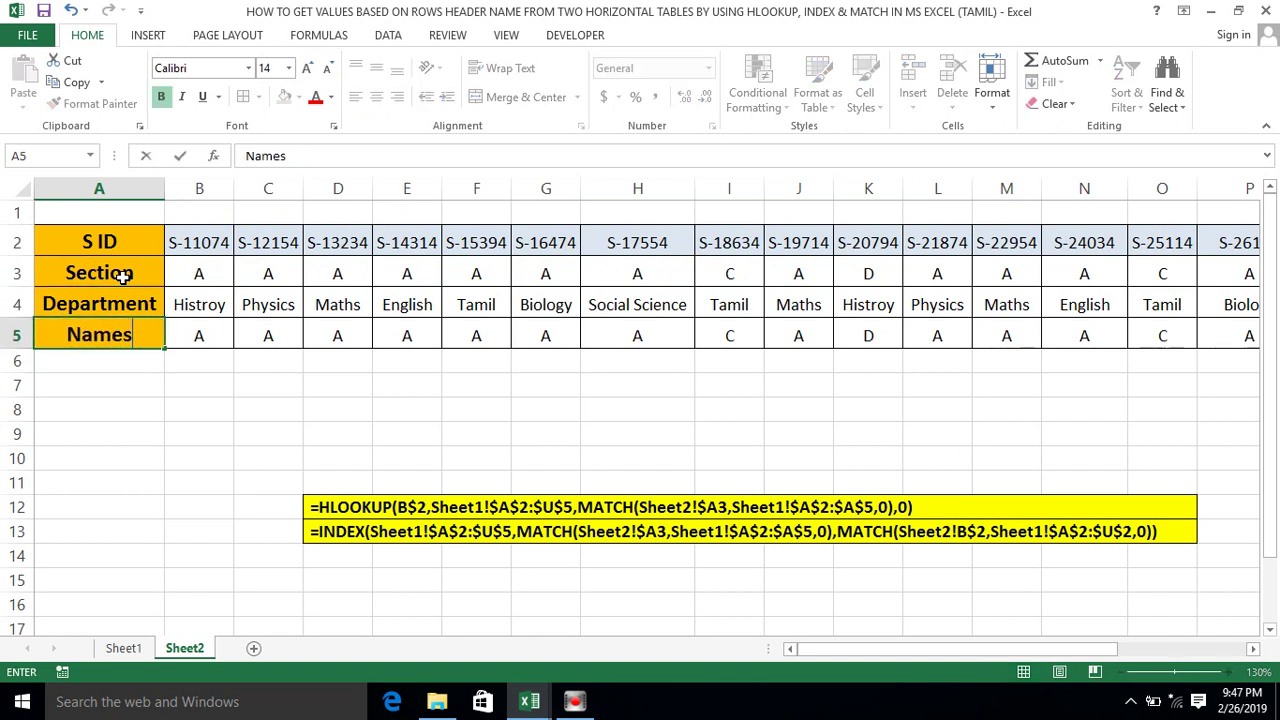
key(Return)
click(189, 342)
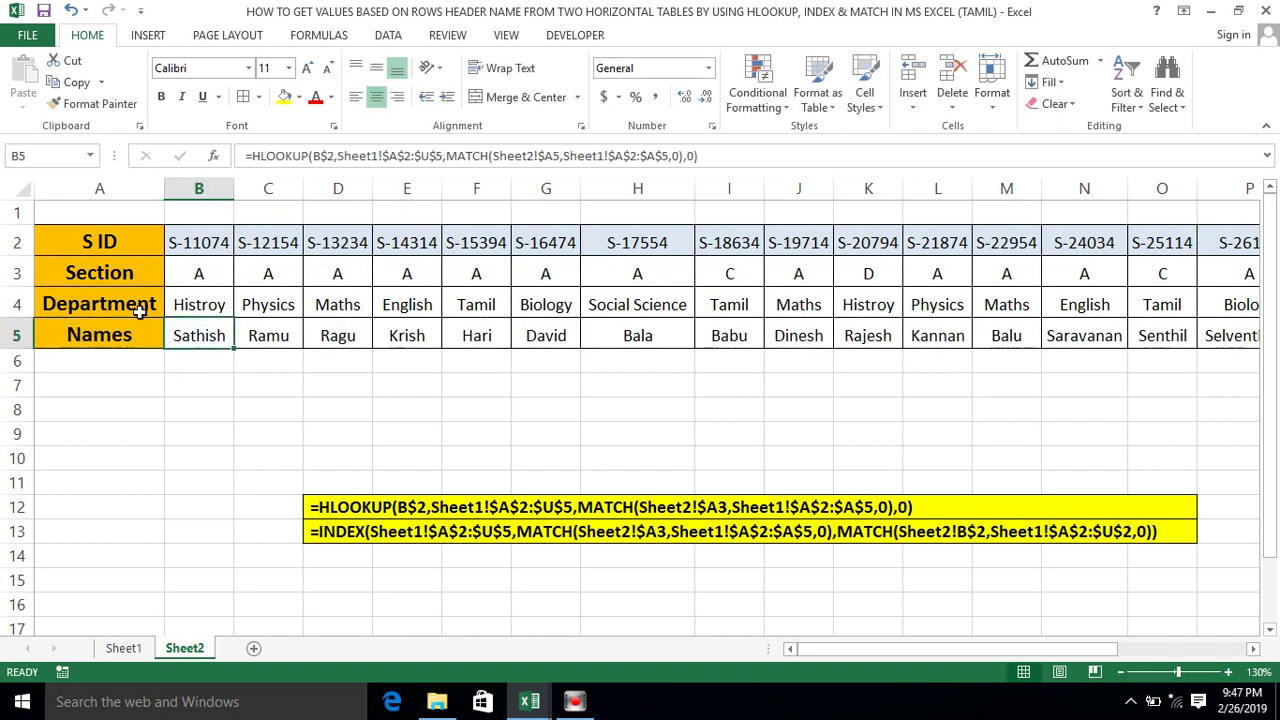
- Change the row headers in A4 to Names and A3 to Department to test the lookup formulas
click(111, 301)
text(Names)
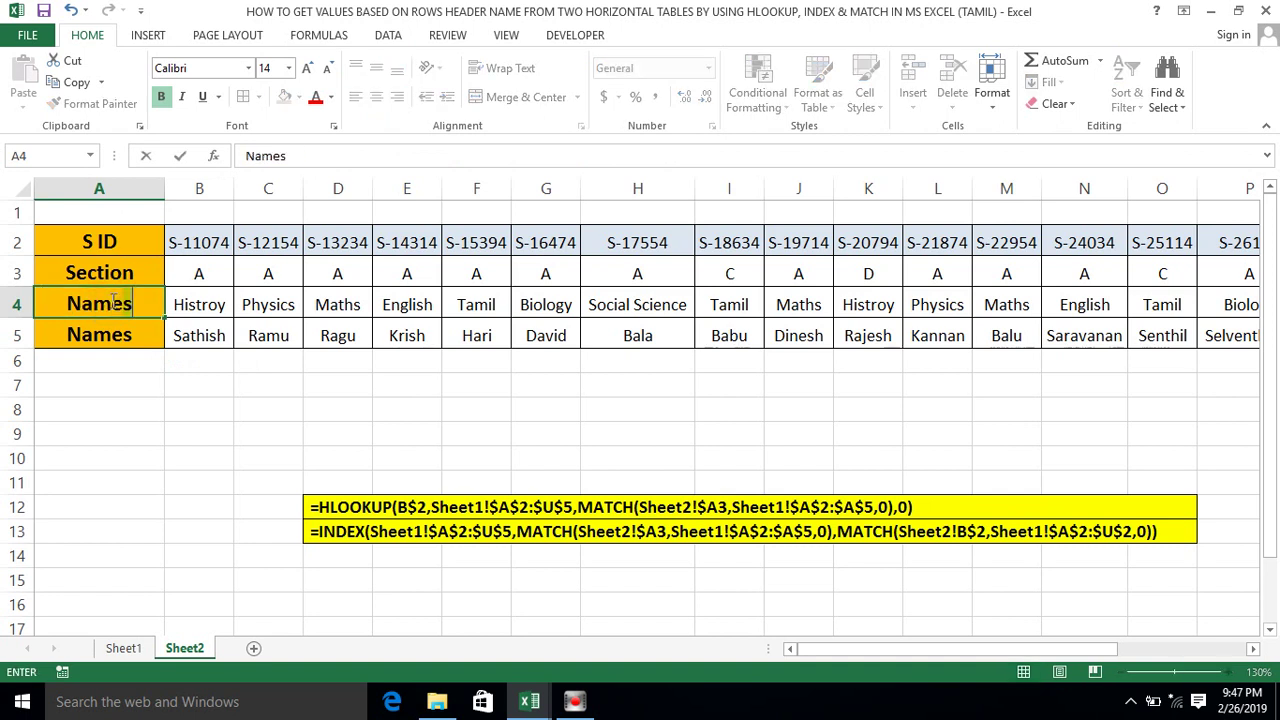
key(ctrl+Return)
key(Up)
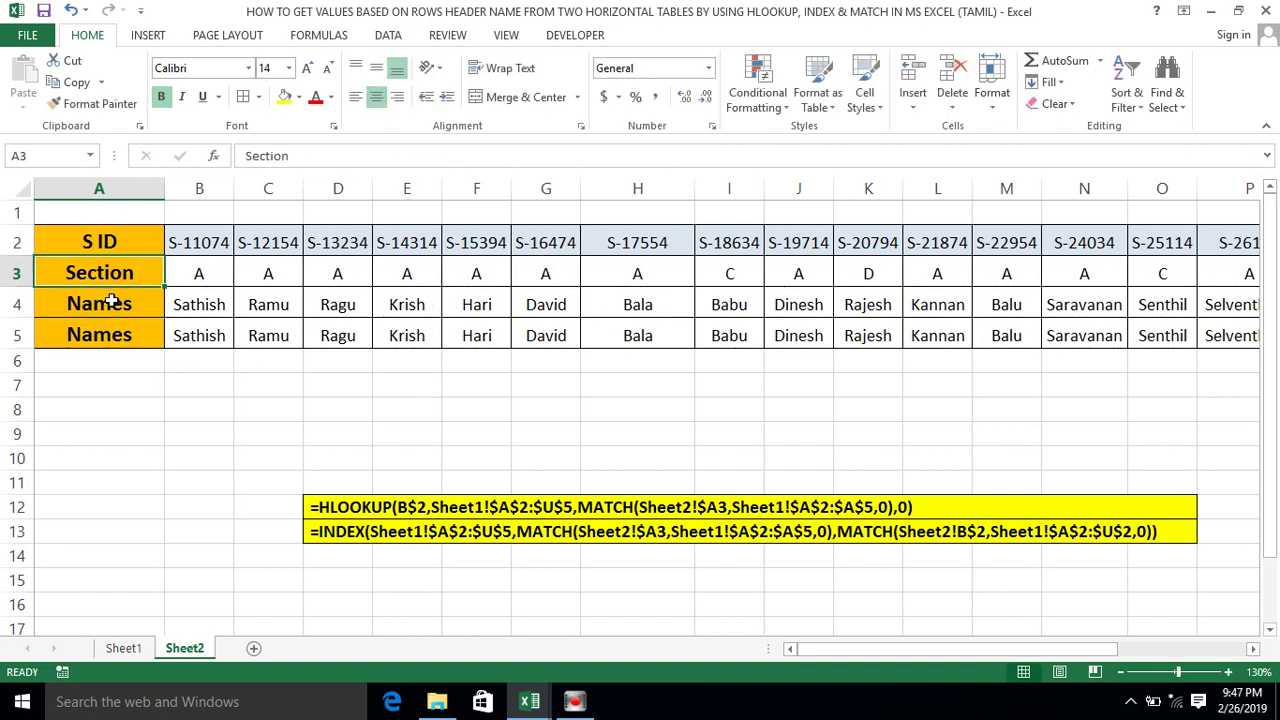
text(Department)
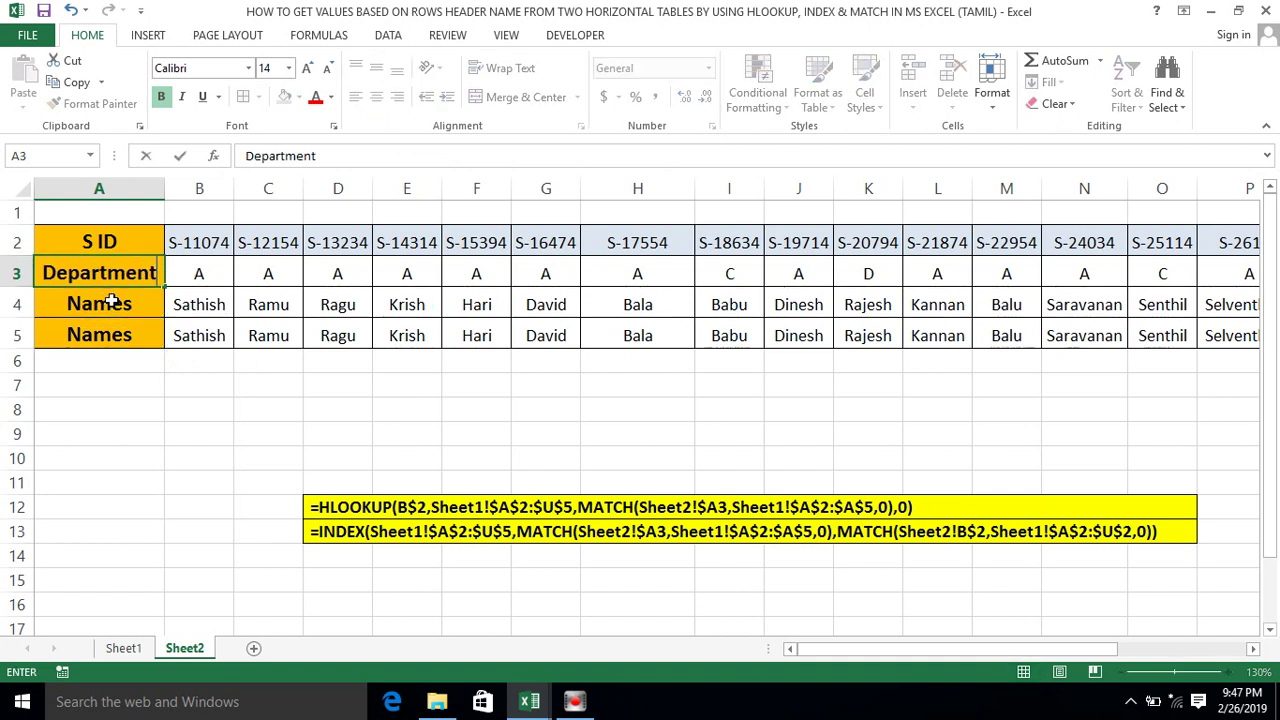
key(Return)
key(Up)
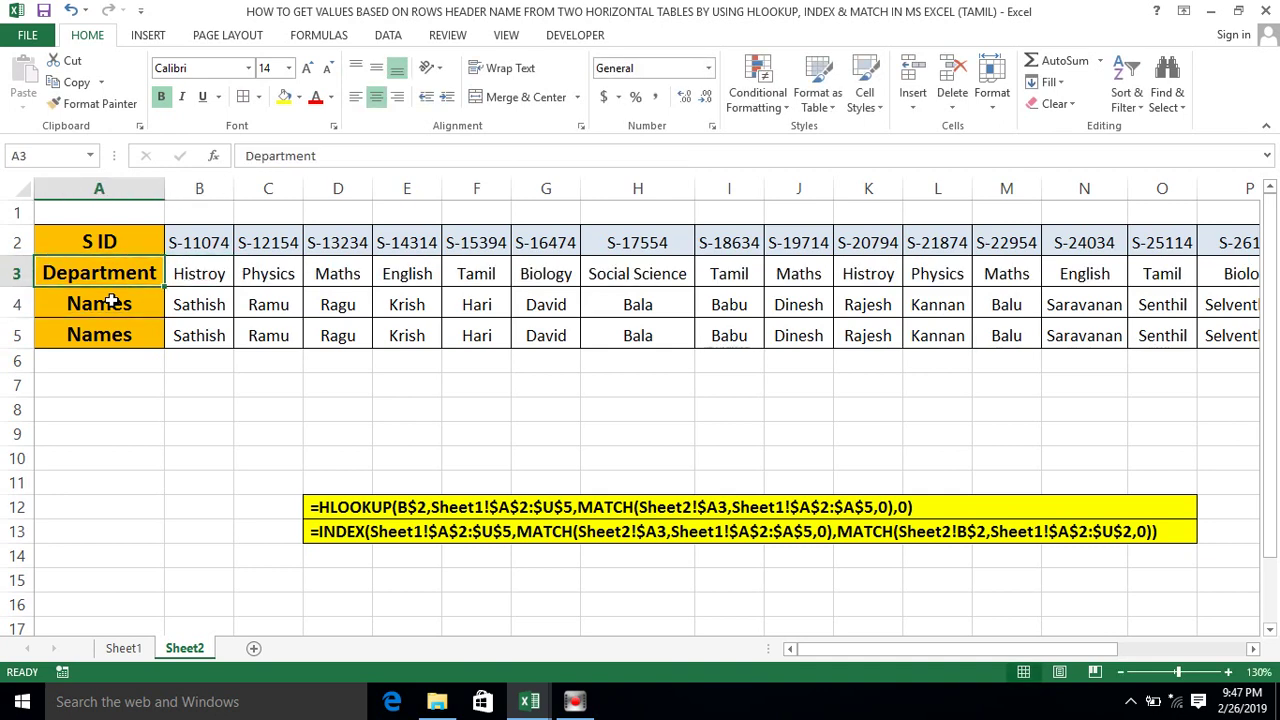
- Restore the row headers in A3:A5 to Names, Department and Section
text(Names)
key(Return)
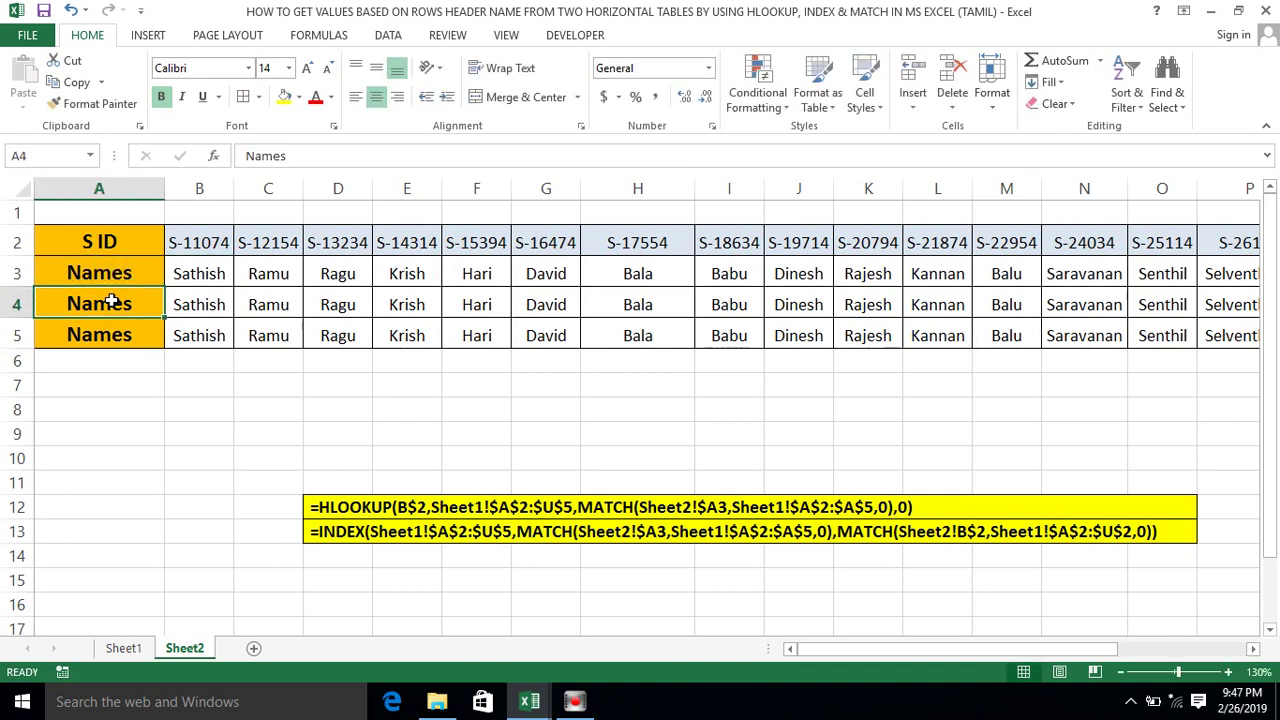
text(Department)
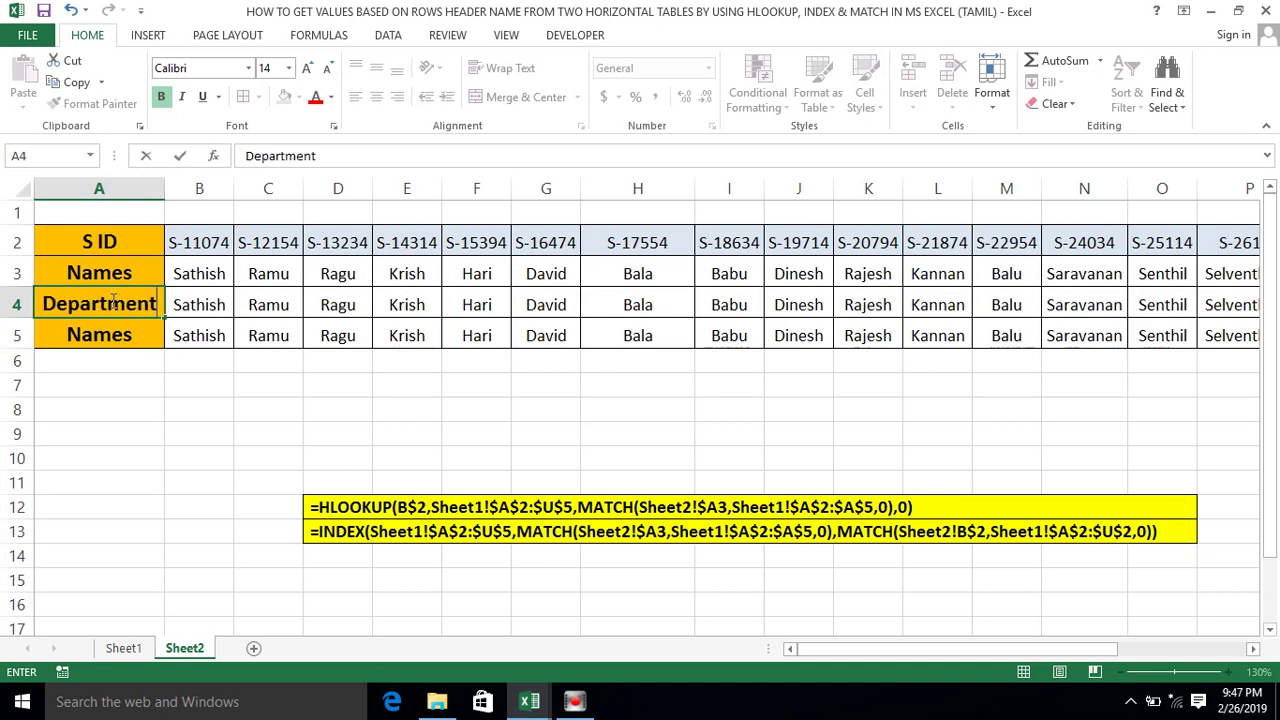
key(Return)
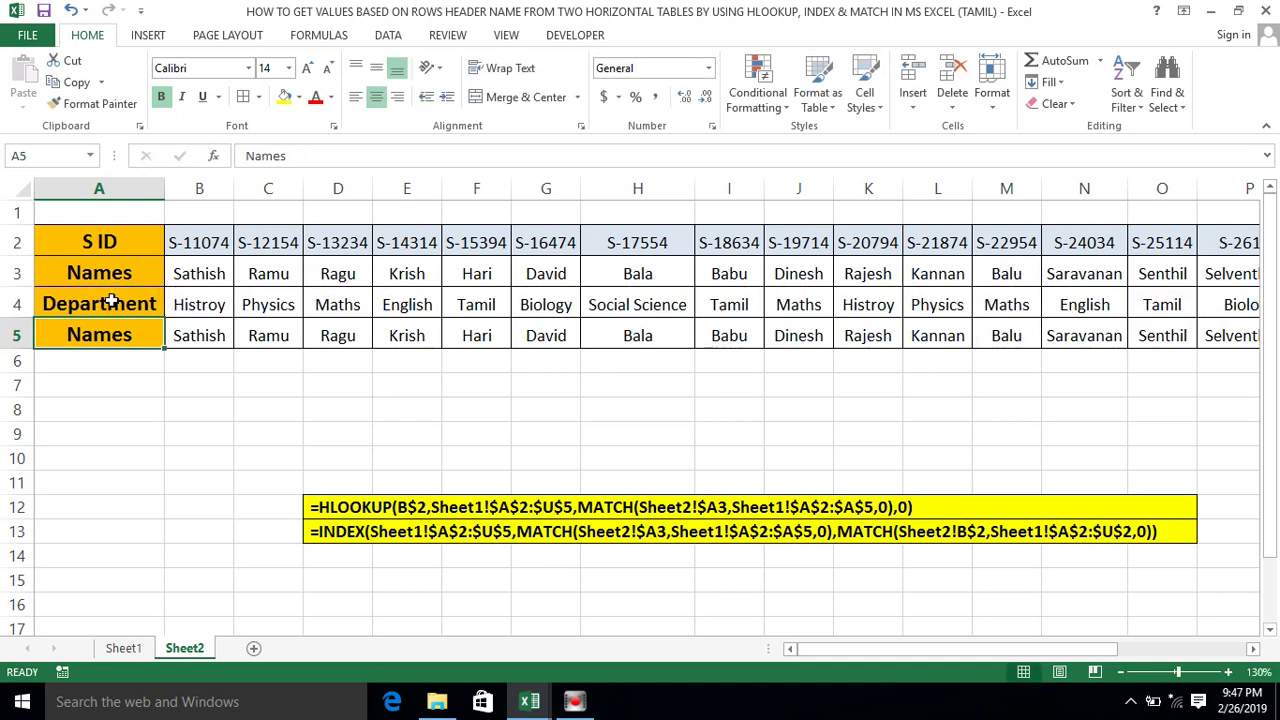
text(Section)
key(Return)
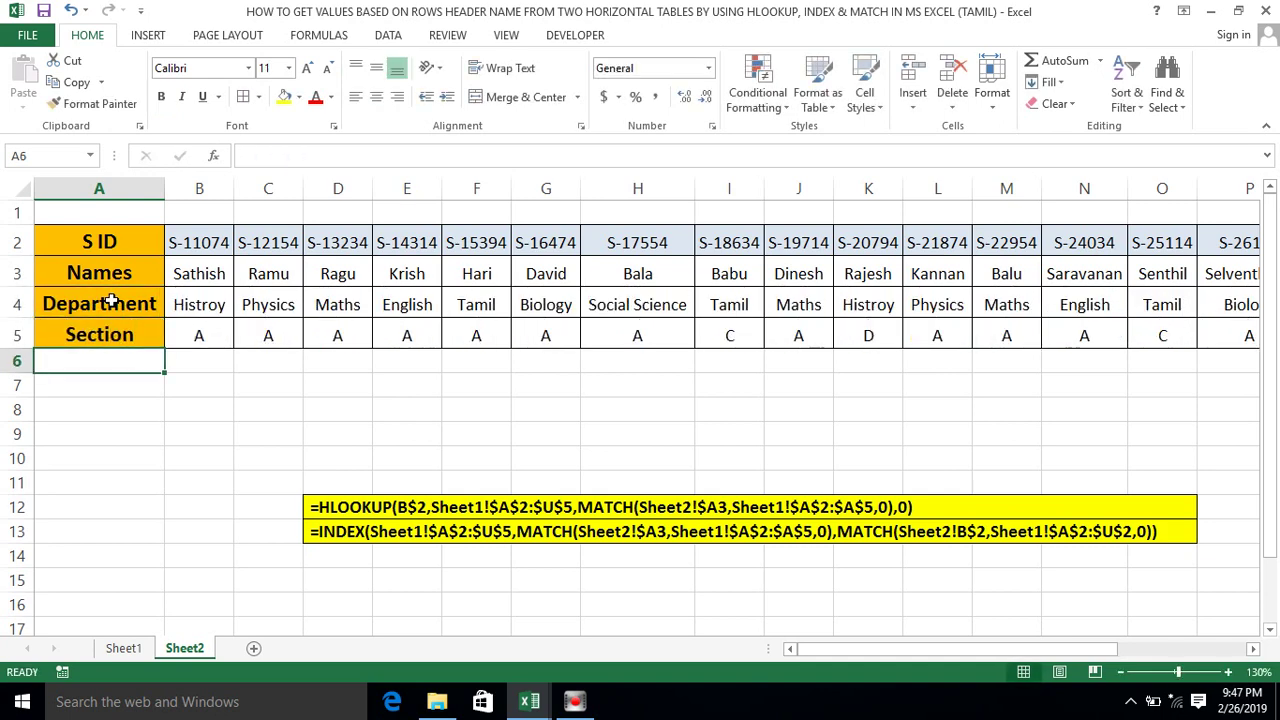
- Examine the HLOOKUP formula in B3 and compare it with the INDEX and MATCH reference formula in D13
click(199, 278)
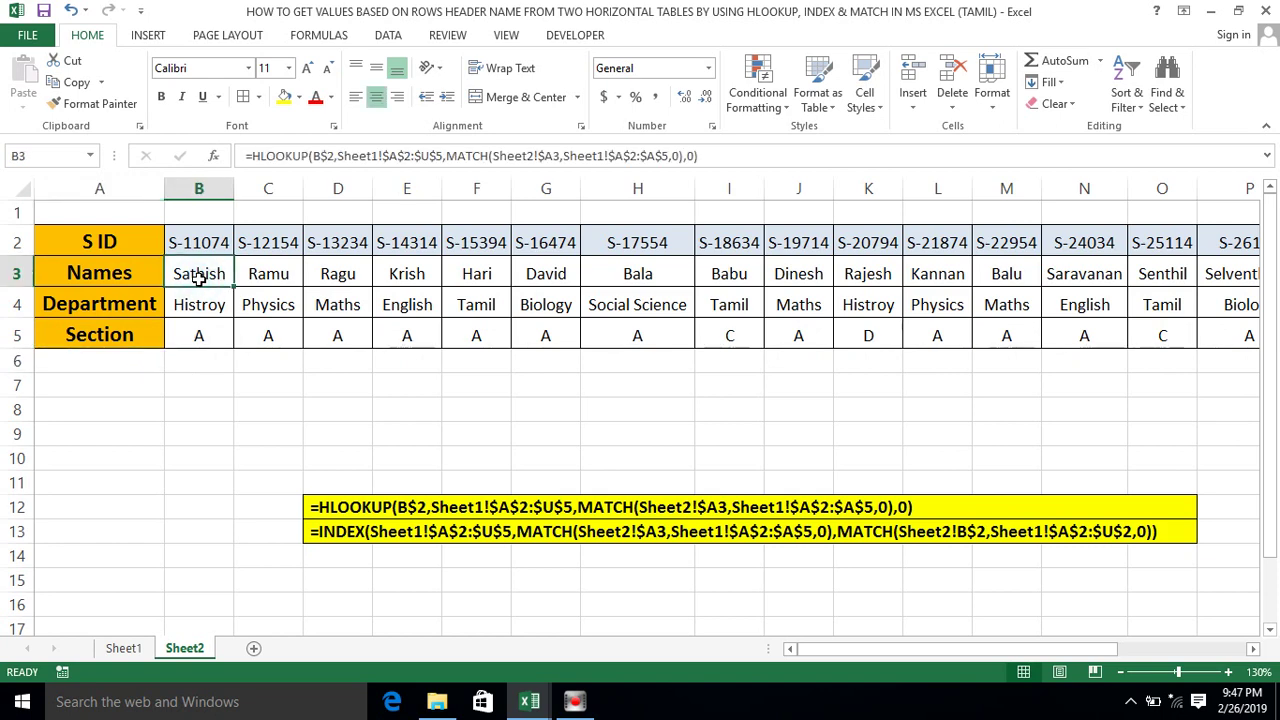
key(ctrl+shift+Down)
key(ctrl+shift+Right)
key(ctrl+BackSpace)
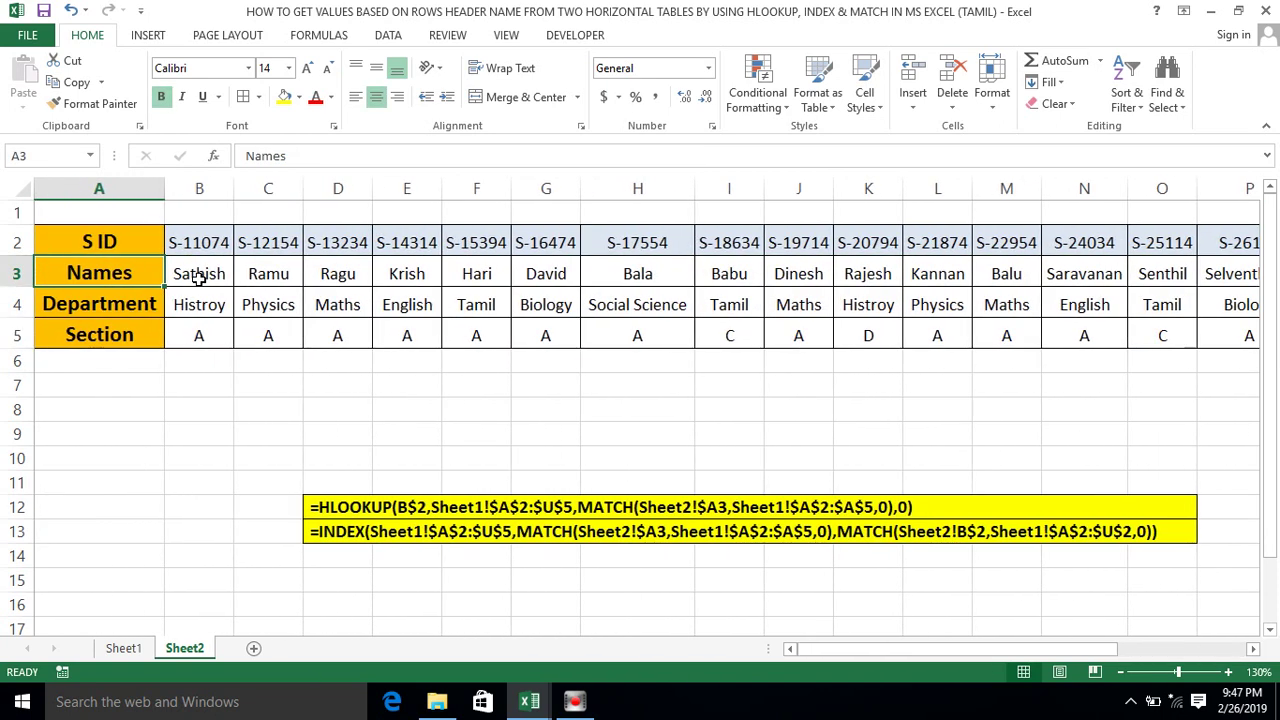
click(199, 278)
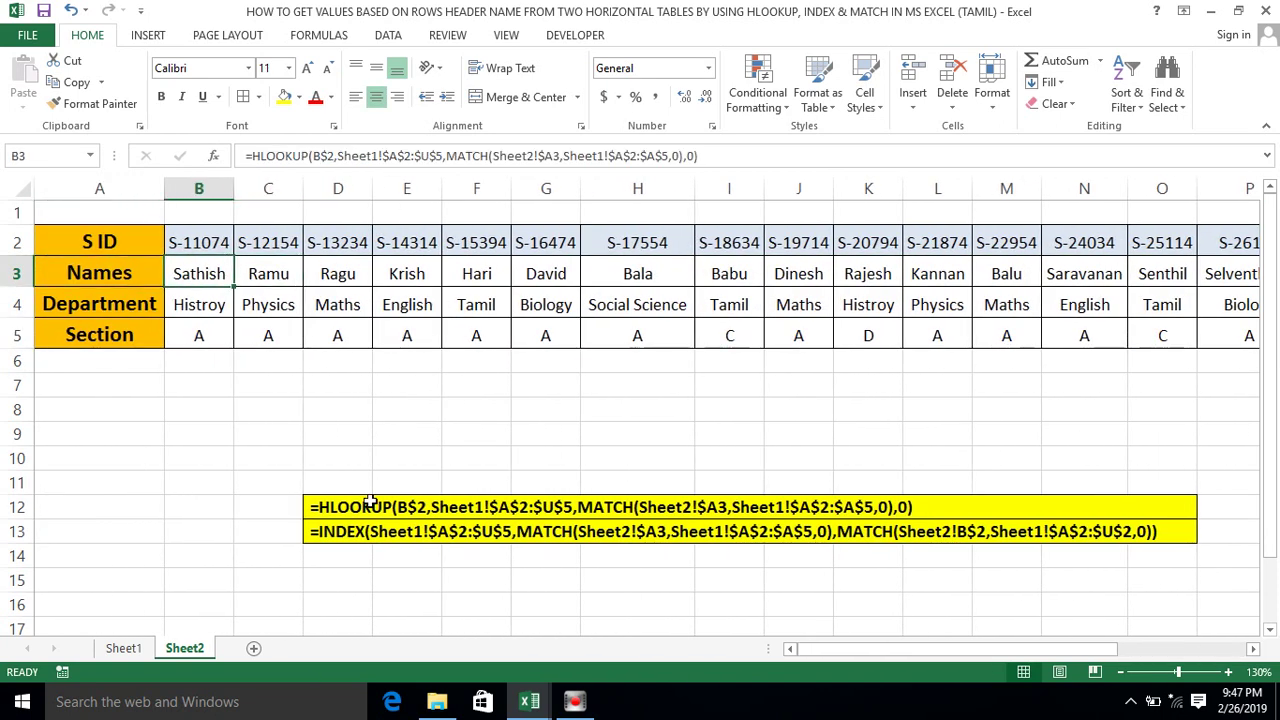
click(343, 534)
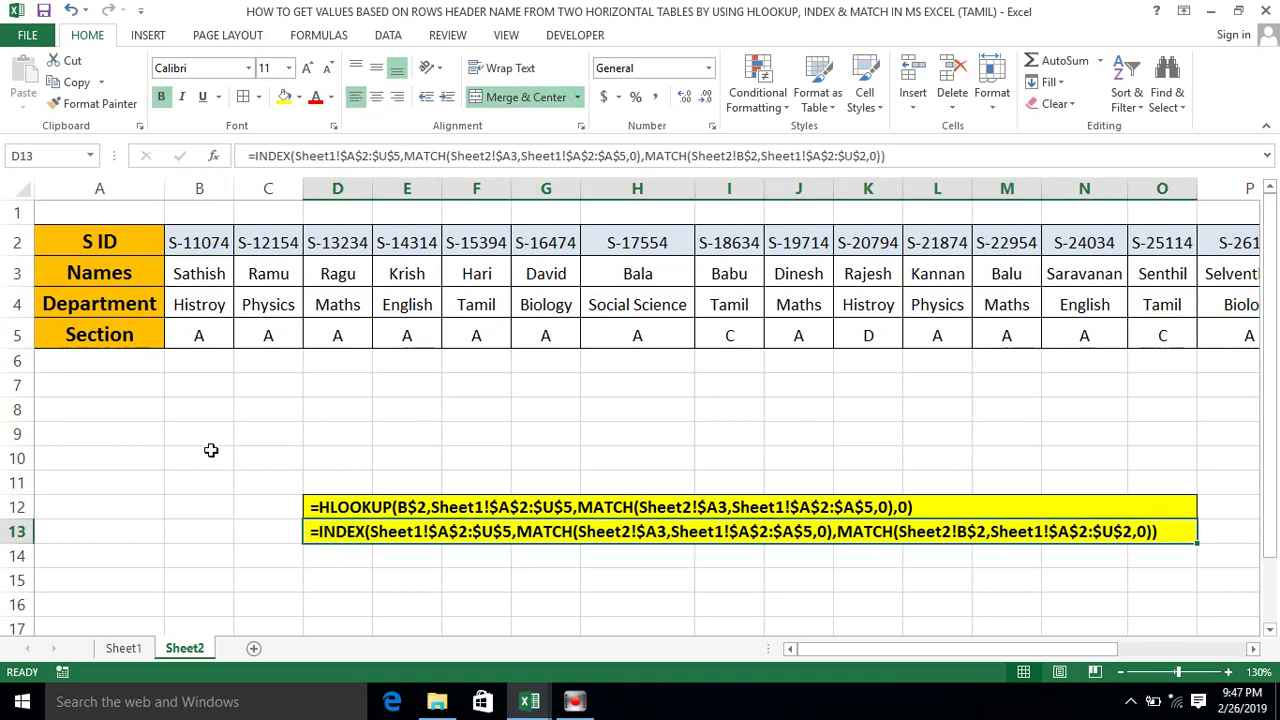
click(200, 272)
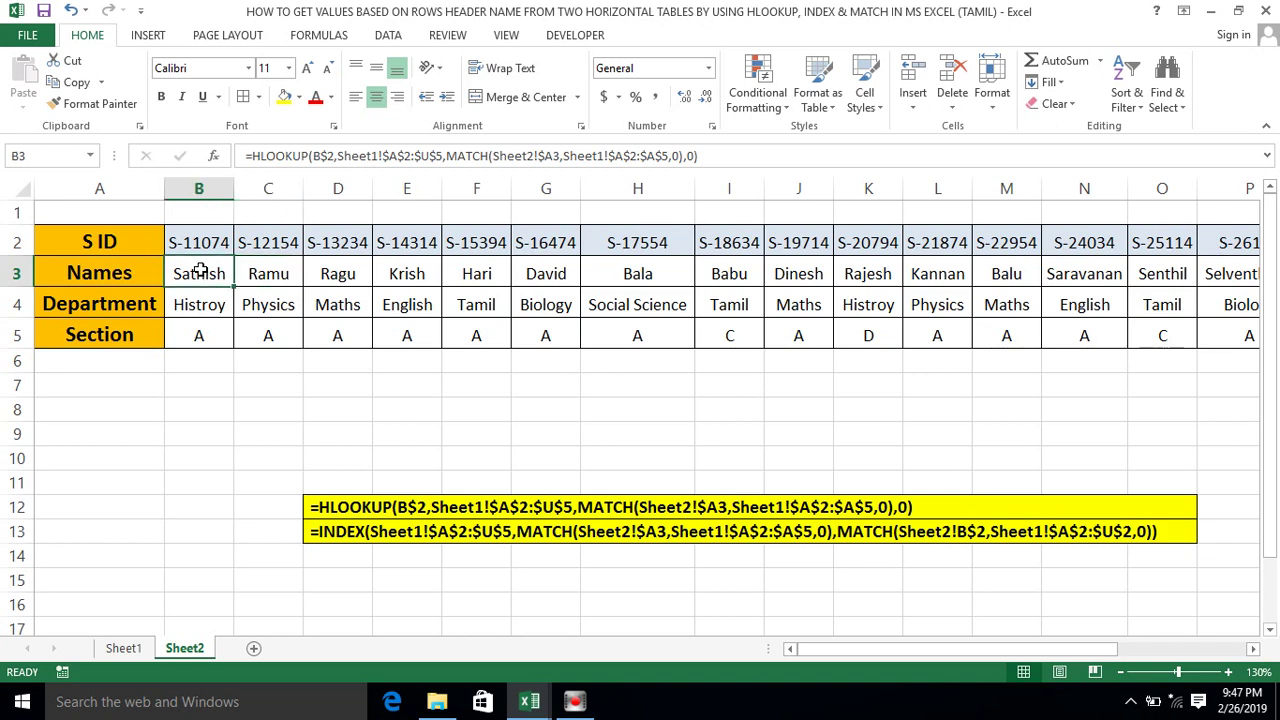
click(522, 533)
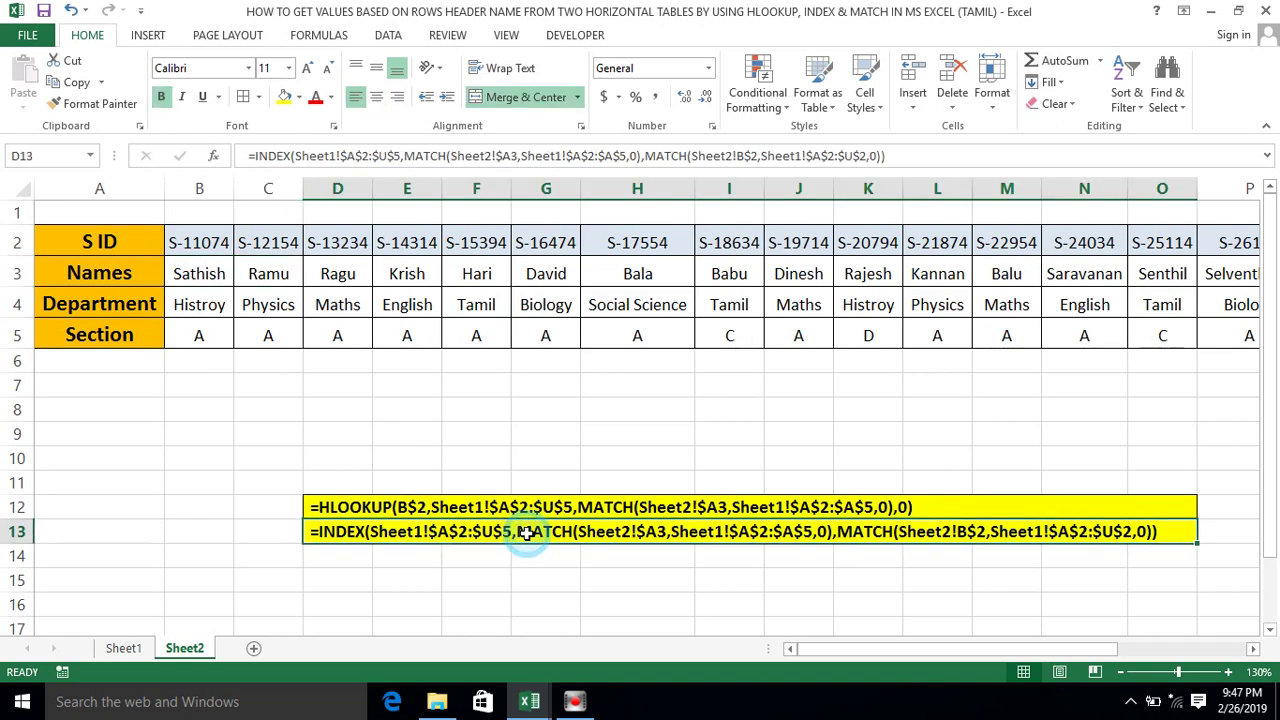
click(203, 254)
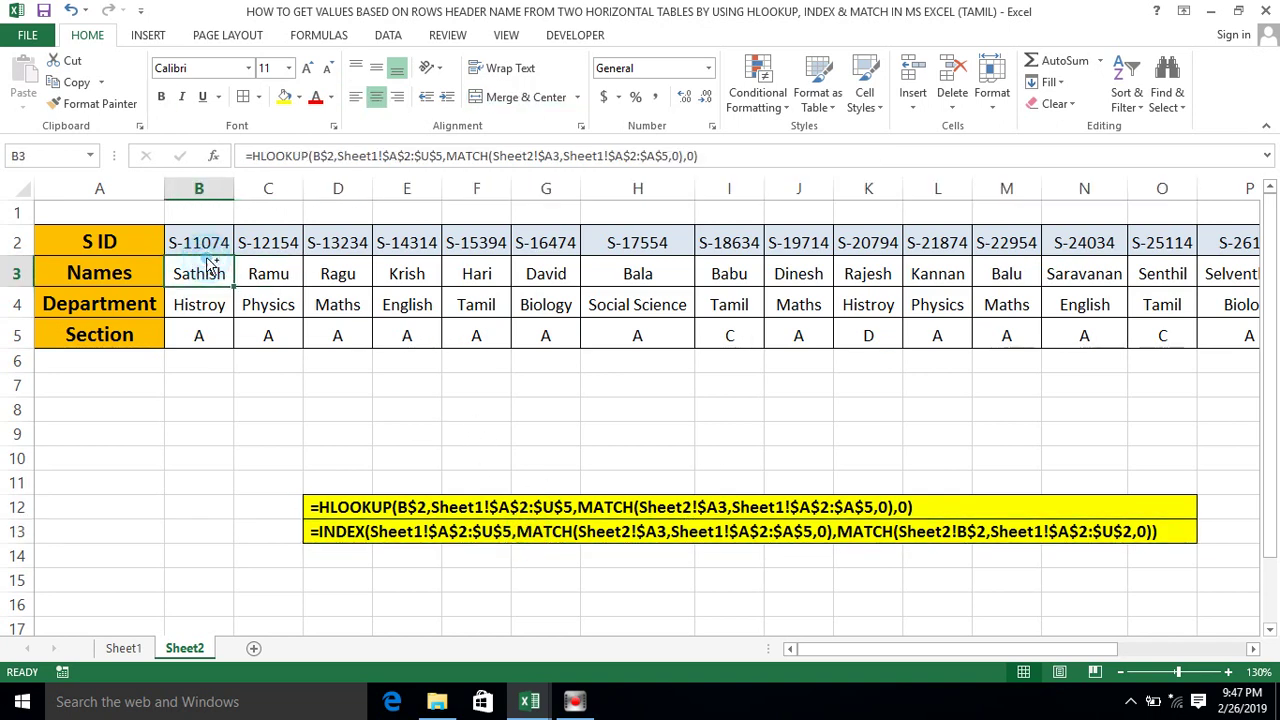
click(205, 260)
key(ctrl+shift+Down)
key(ctrl+shift+Down)
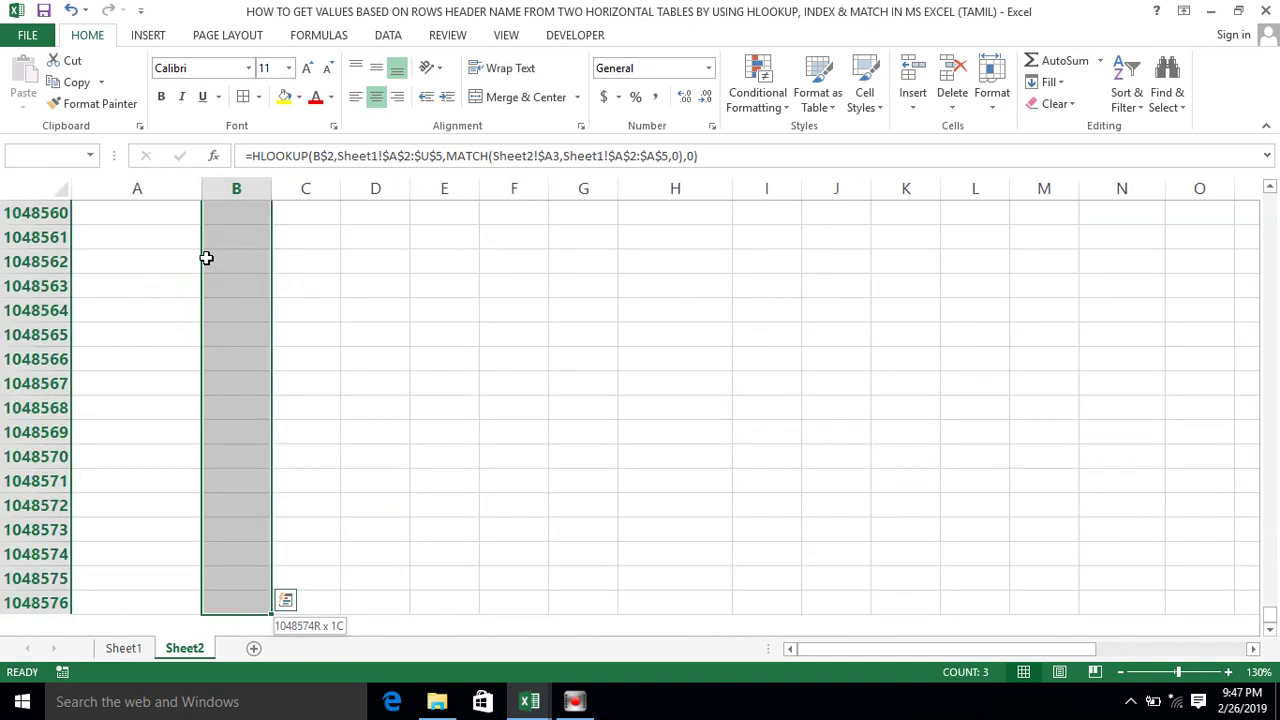
key(ctrl+Up)
click(206, 262)
key(shift+Down)
key(shift+Down)
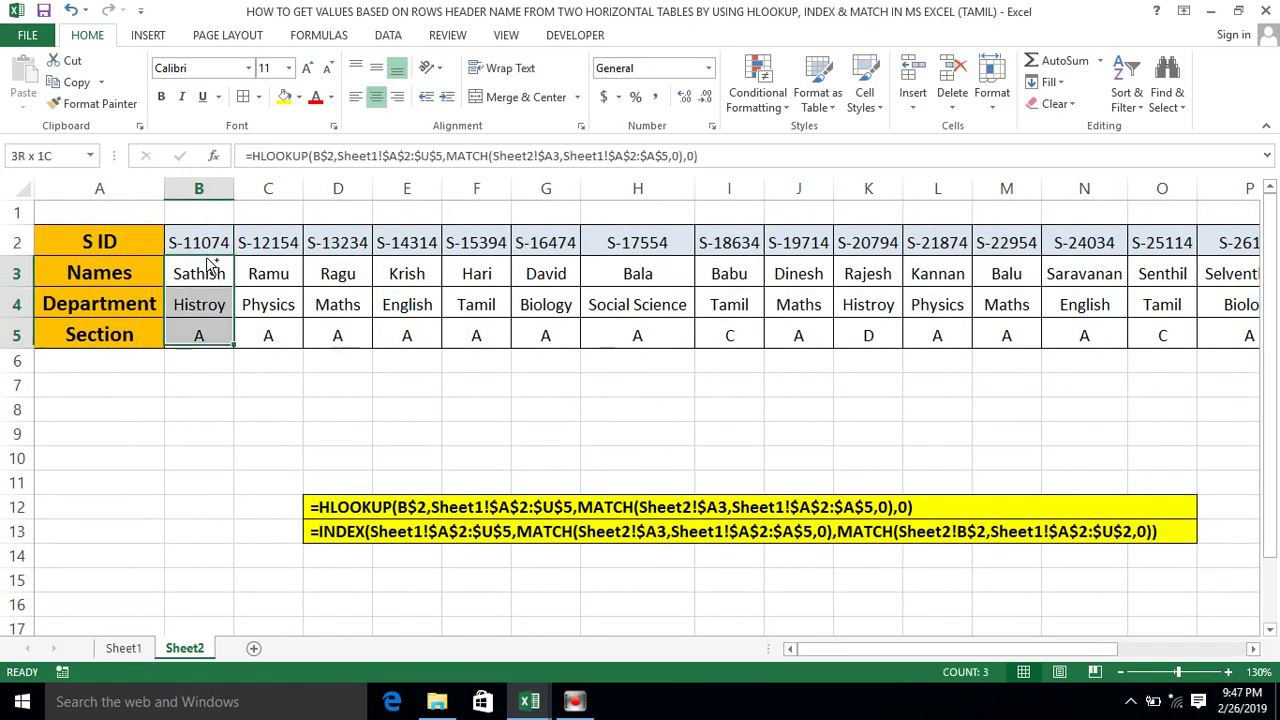
key(ctrl+shift+Right)
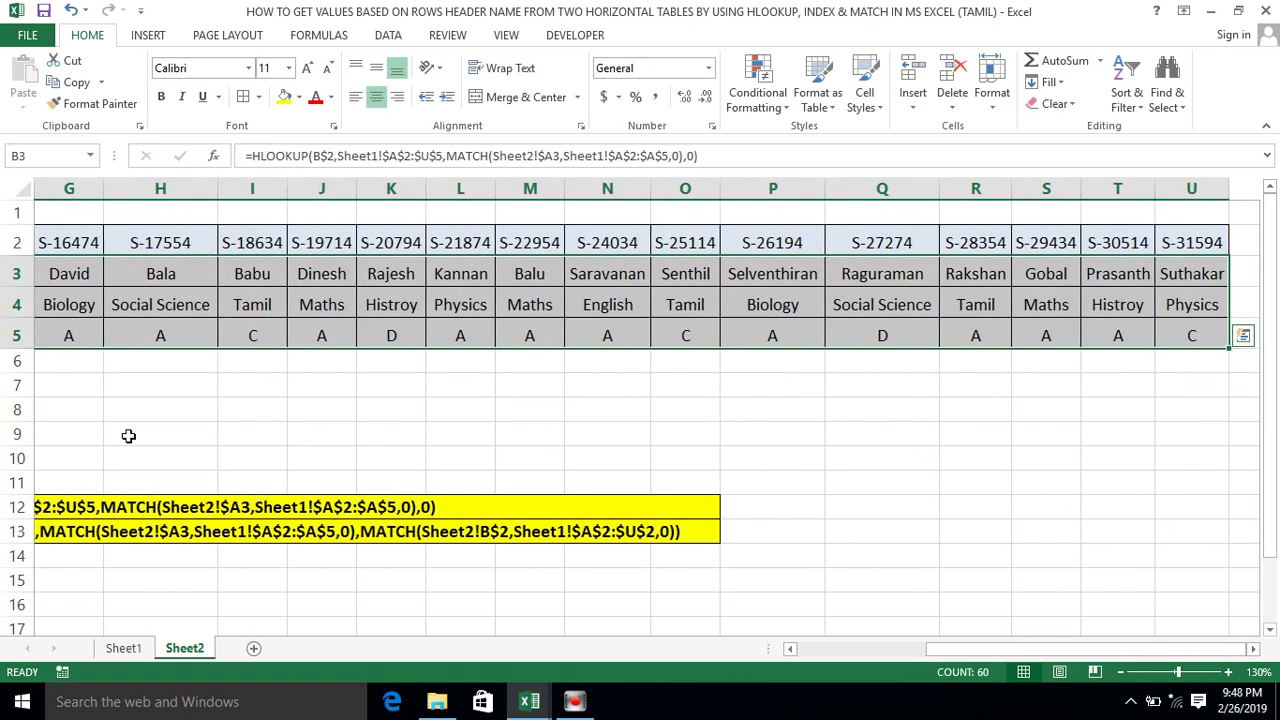
- Clear the HLOOKUP formulas from the whole result range B3:U5
click(197, 337)
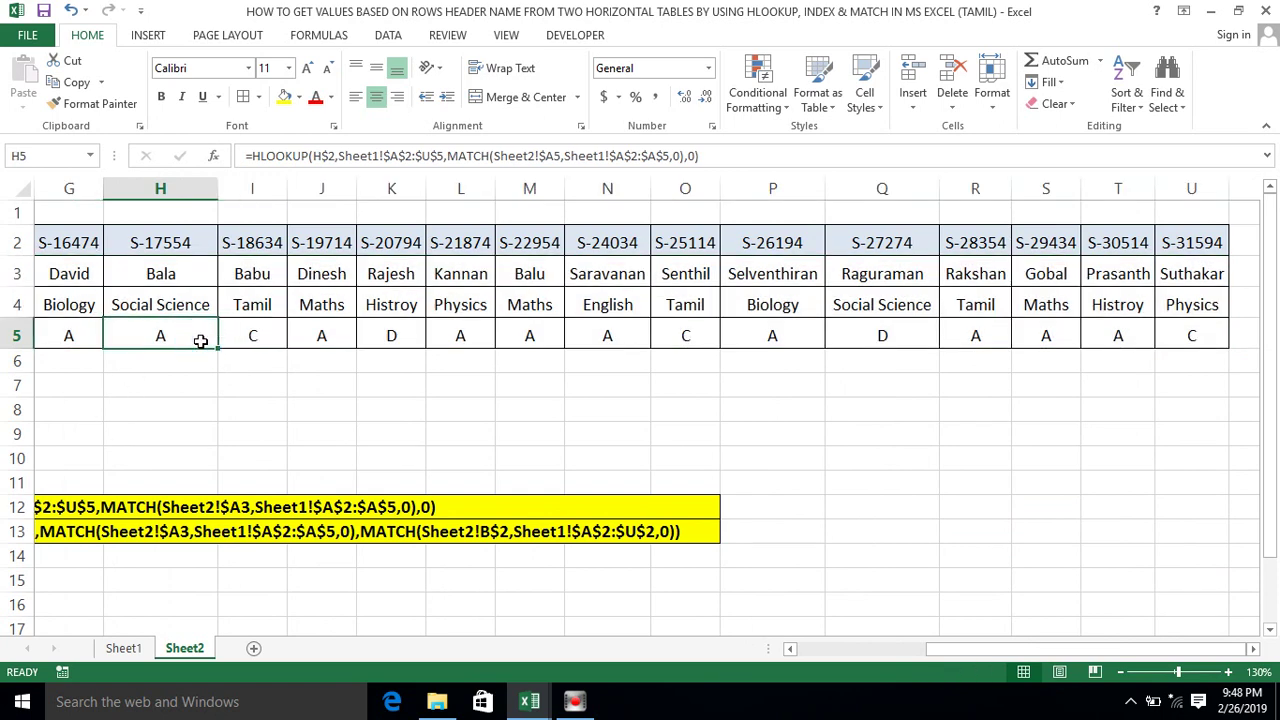
scroll(199, 337, left, 3)
click(200, 340)
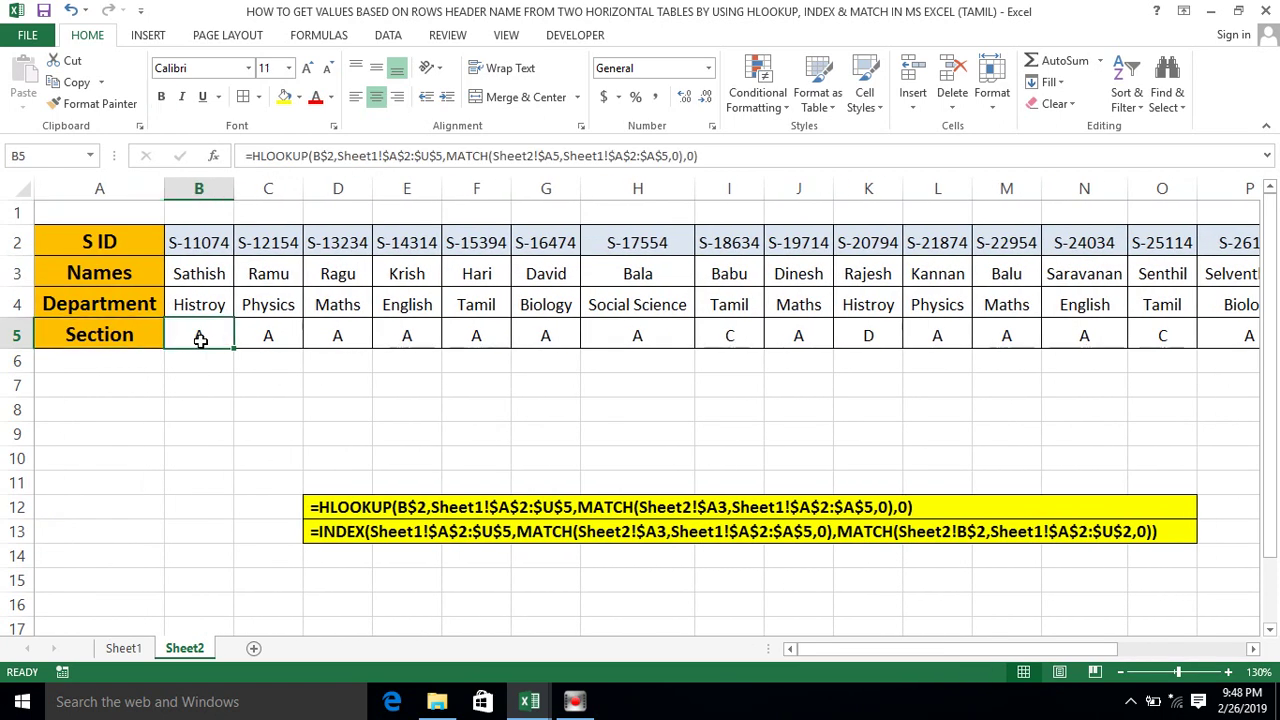
key(Up)
key(Up)
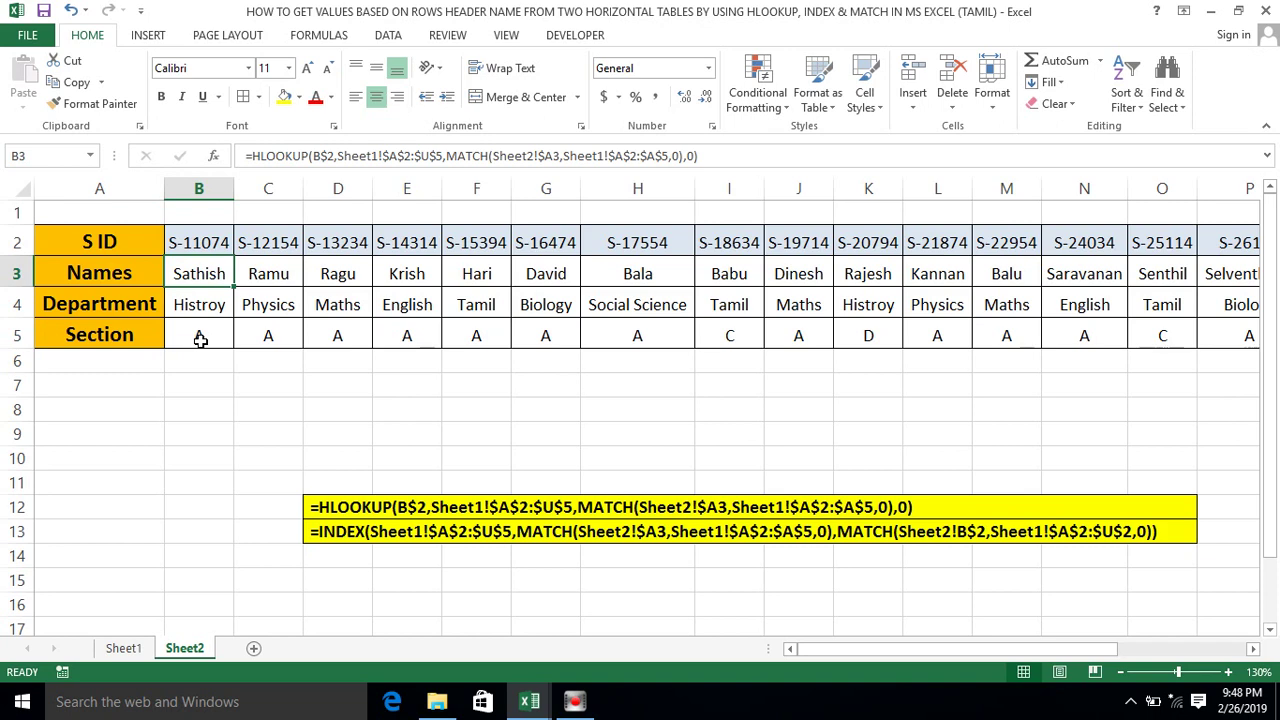
key(shift+Down)
key(shift+Down)
key(ctrl+shift+Right)
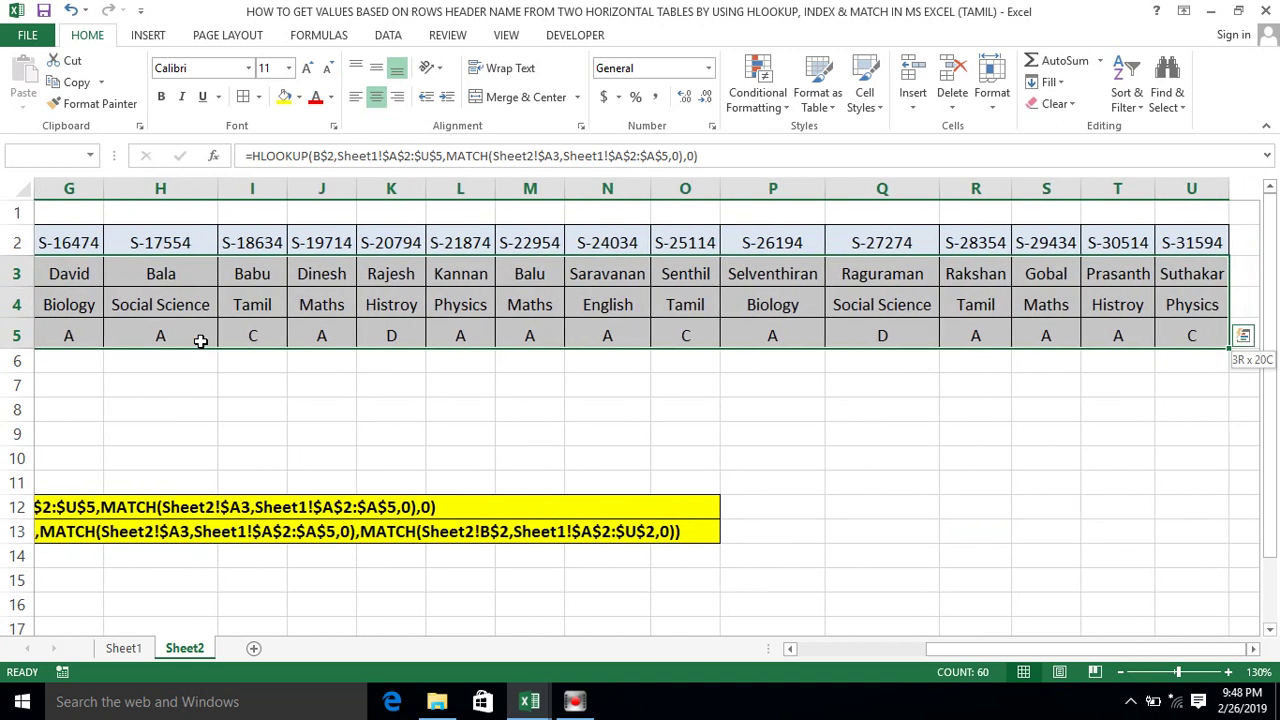
key(Delete)
key(Down)
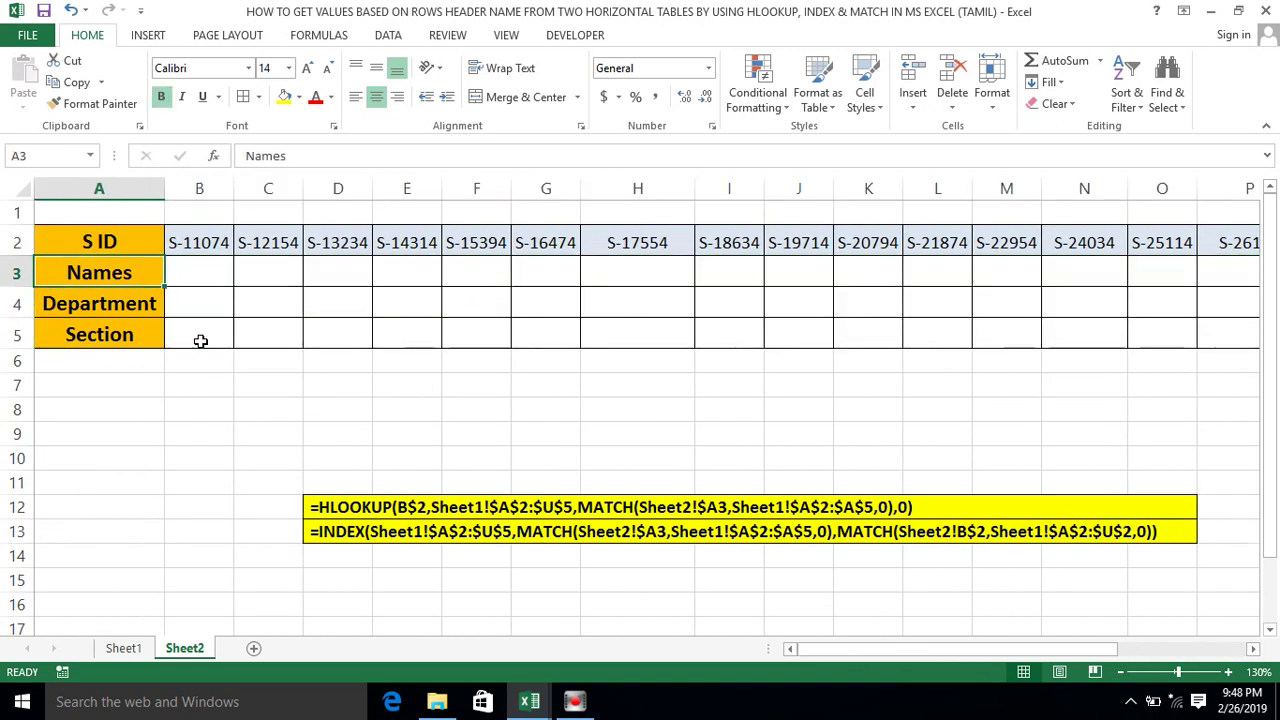
- Begin an INDEX formula in B3 with the absolute range Sheet1!$A$2:$U$5 as its array
key(Up)
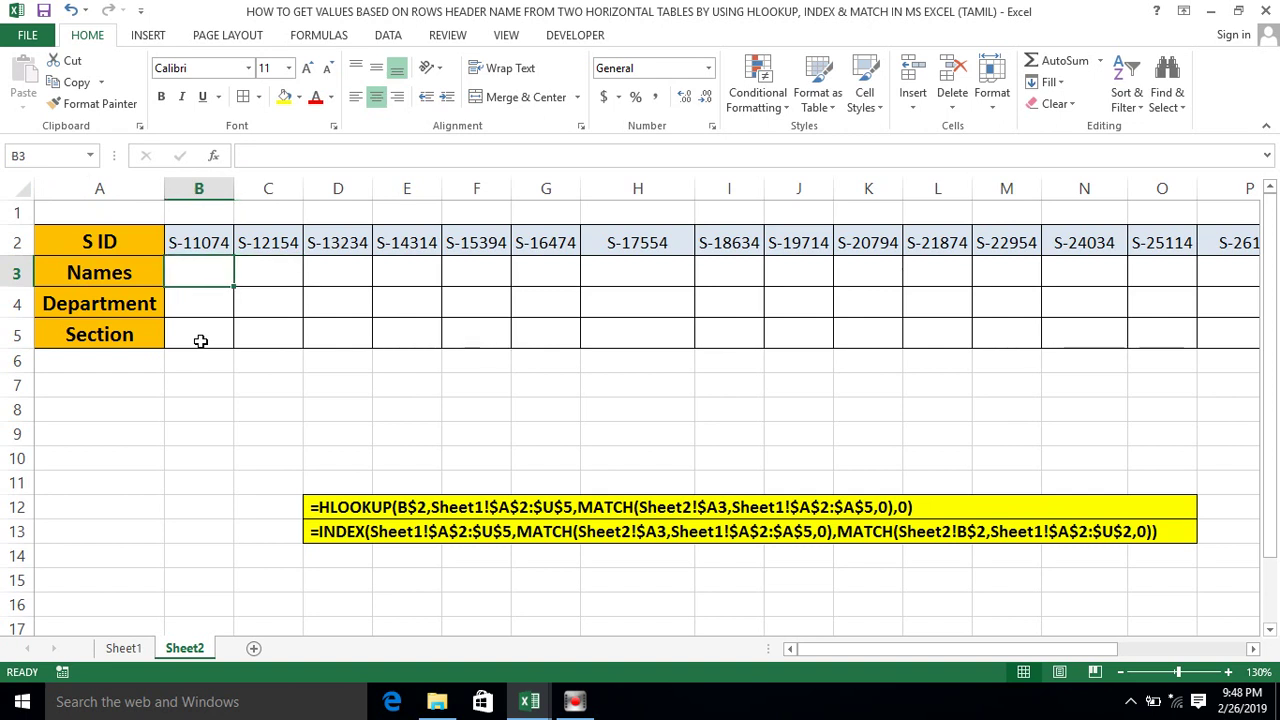
text(inde)
key(Escape)
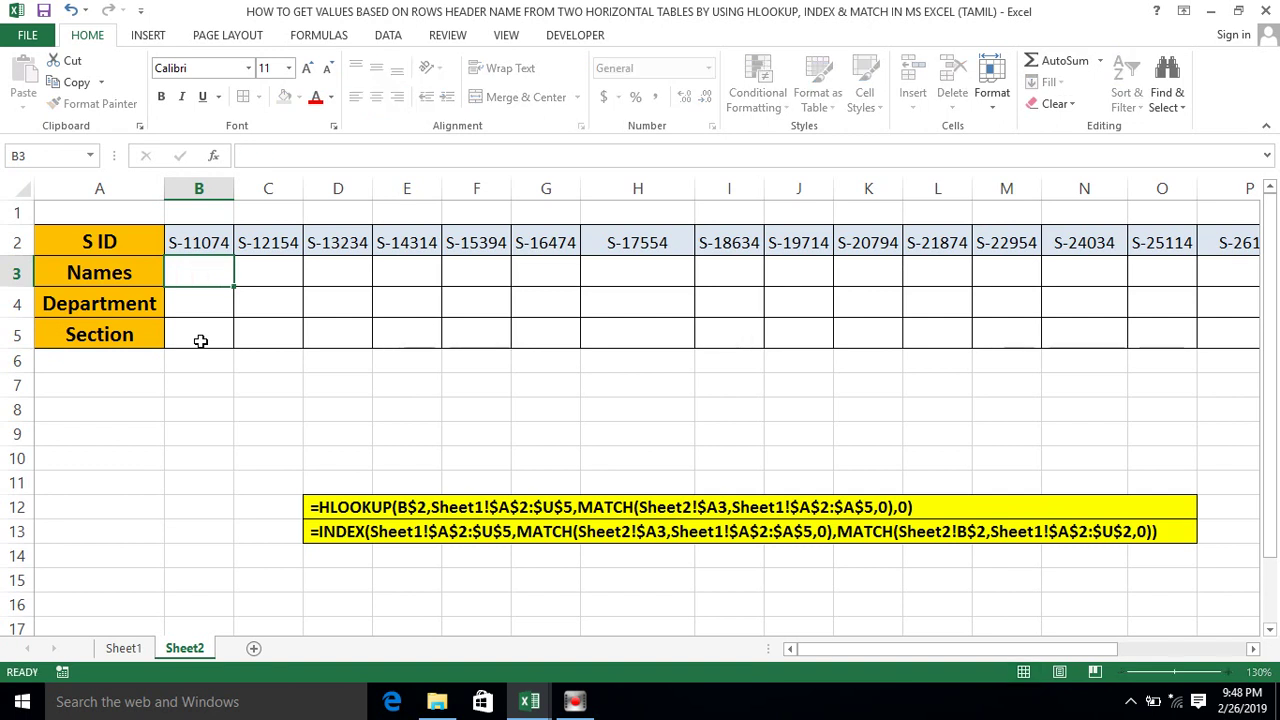
text(=inde)
key(Tab)
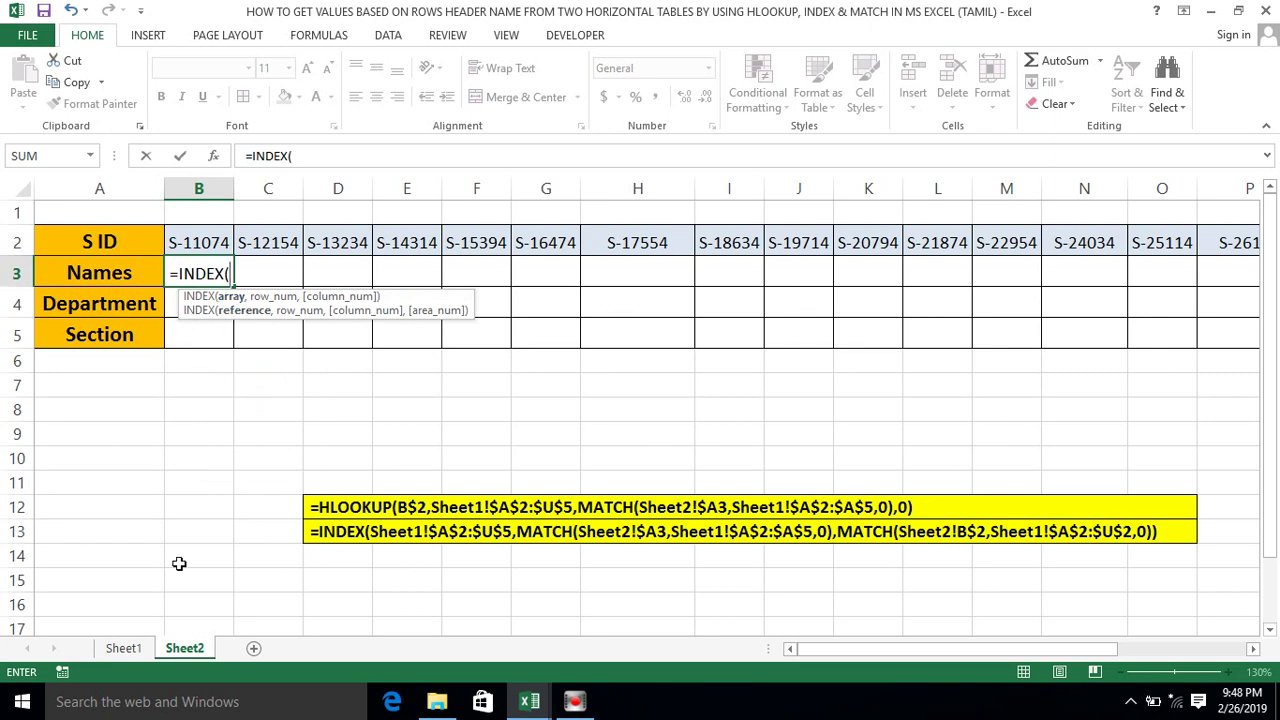
click(118, 648)
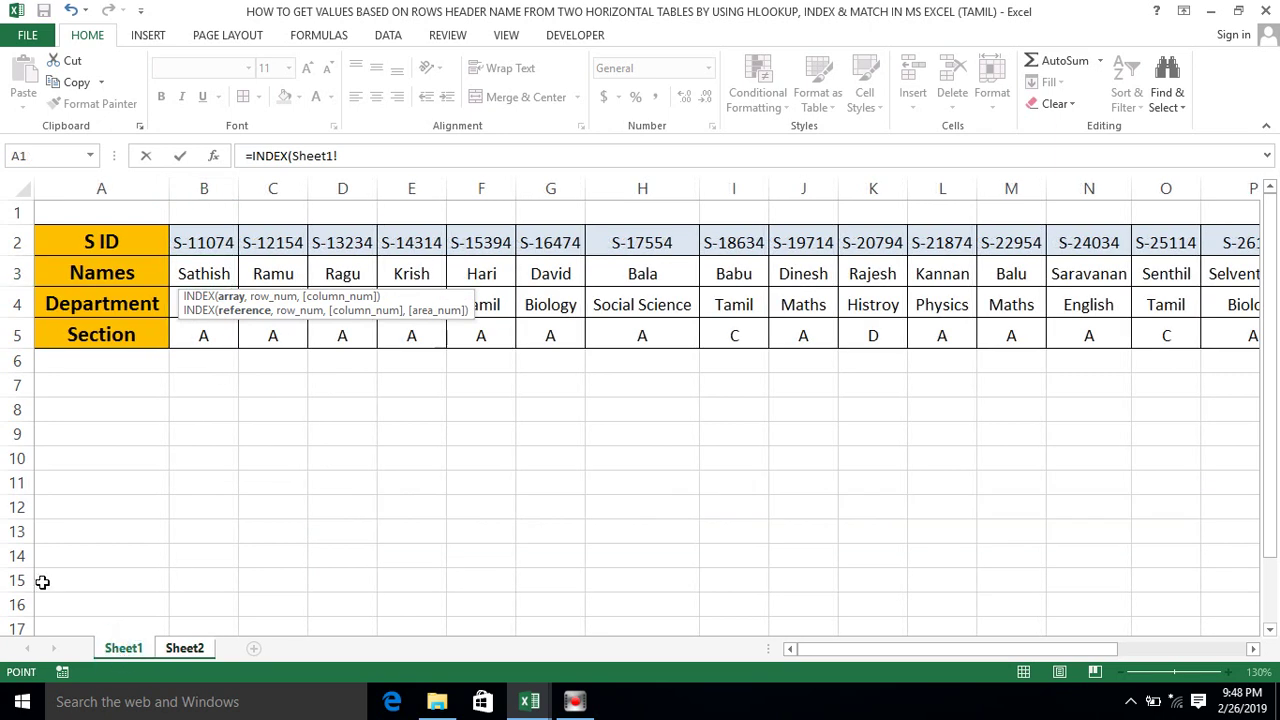
click(93, 247)
key(ctrl+shift+Down)
key(ctrl+shift+Right)
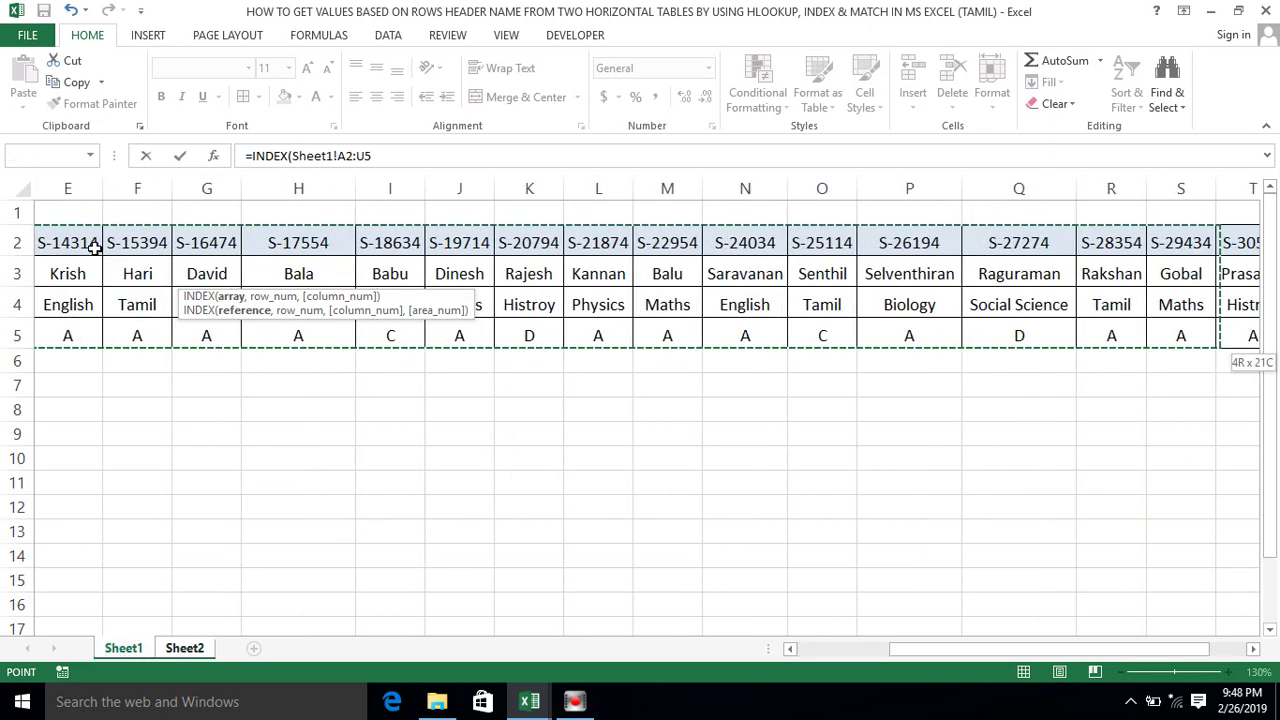
key(F4)
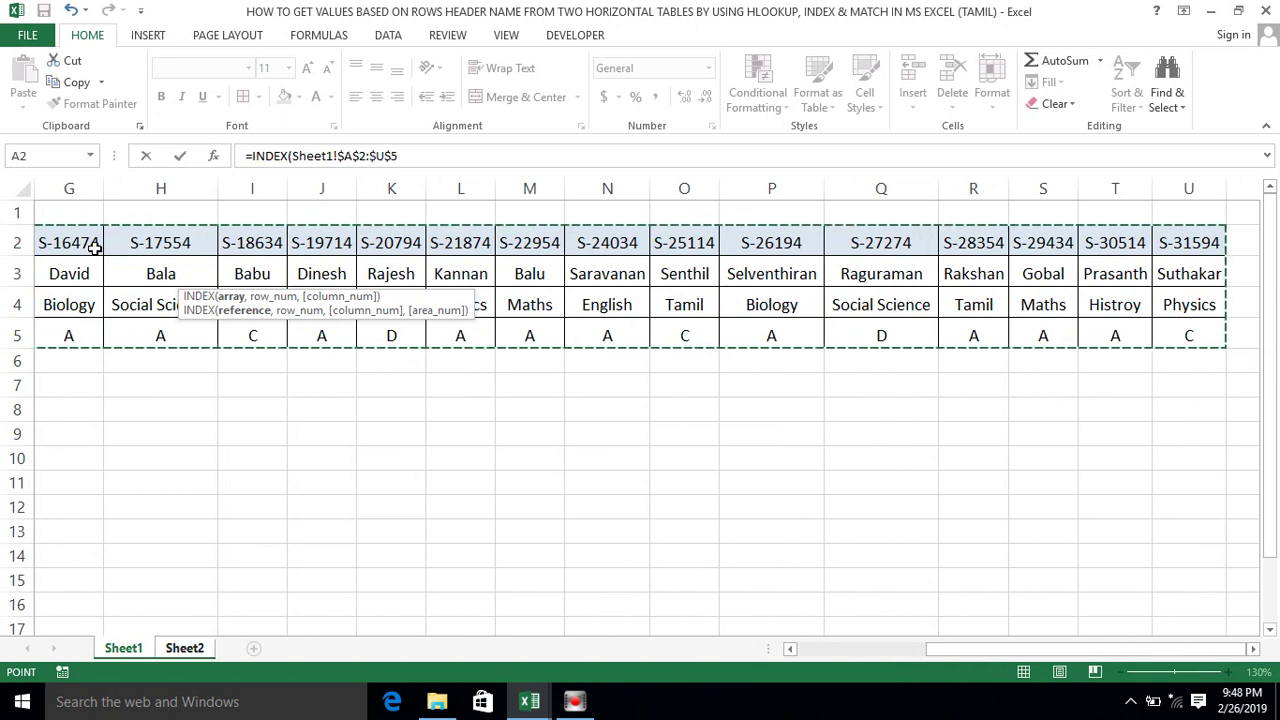
- Add a MATCH function as the INDEX row number, with Sheet2!$A3 as its lookup value
text(,)
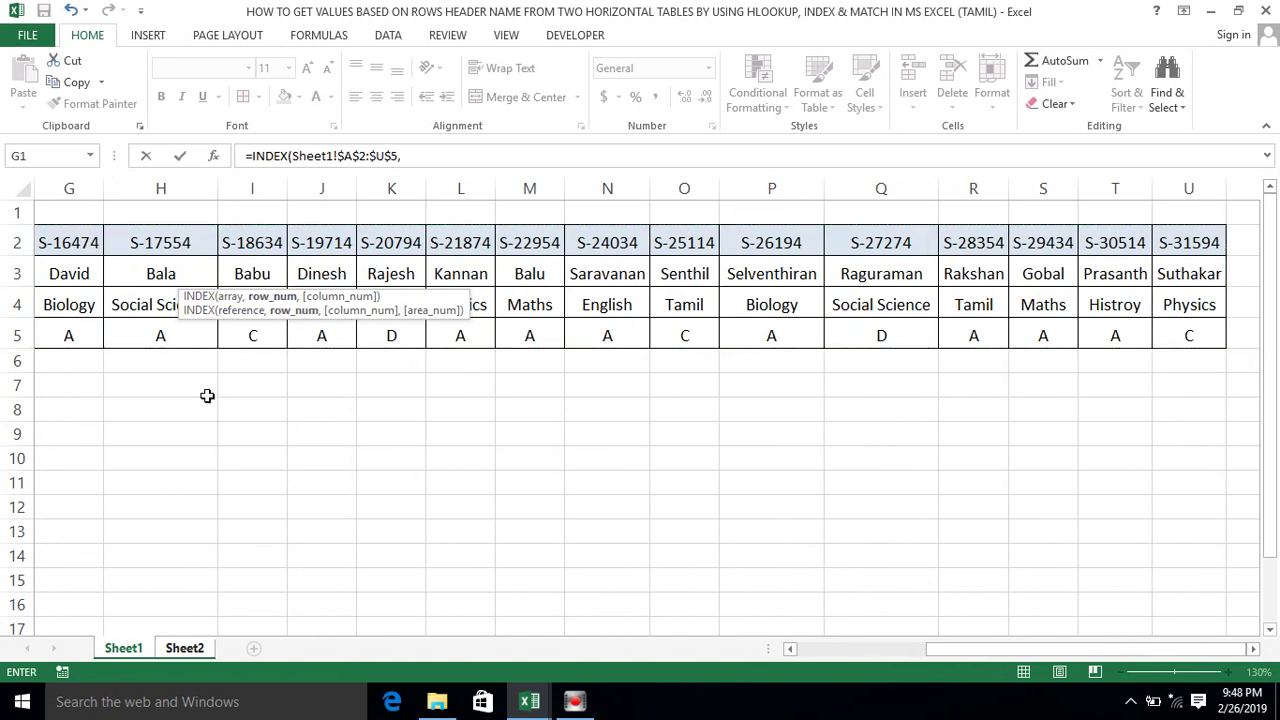
text(mat)
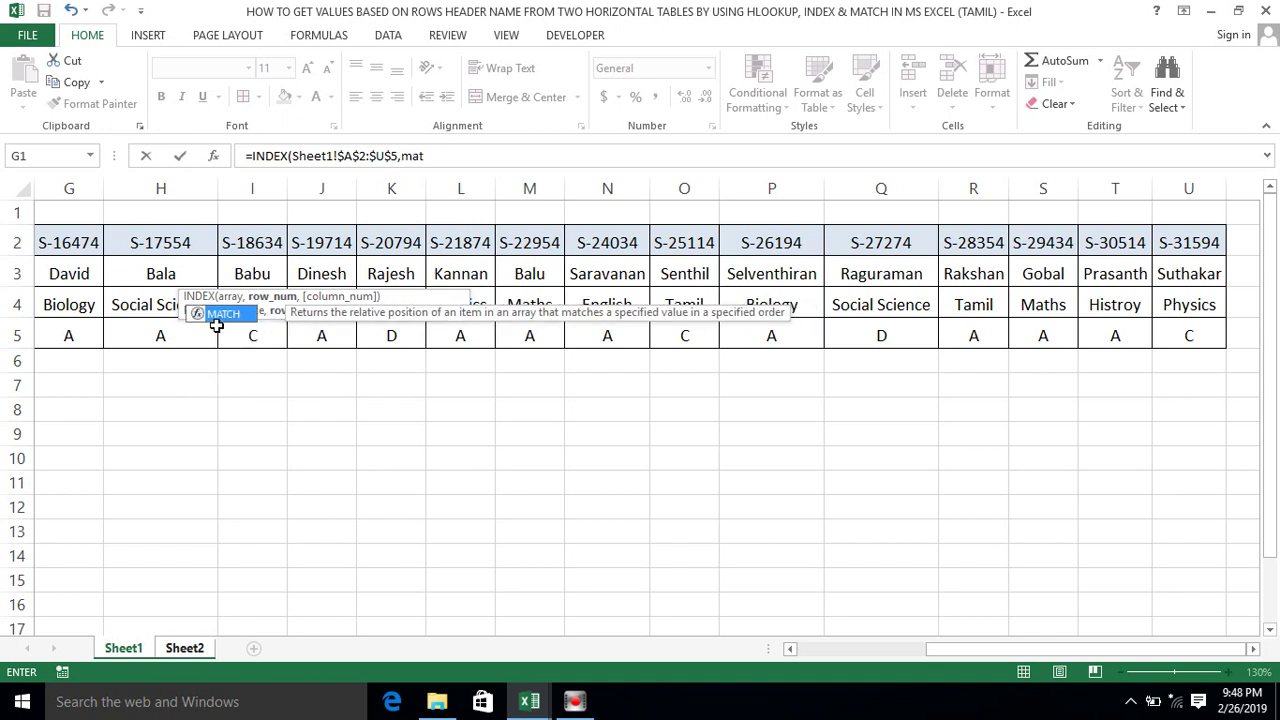
key(Tab)
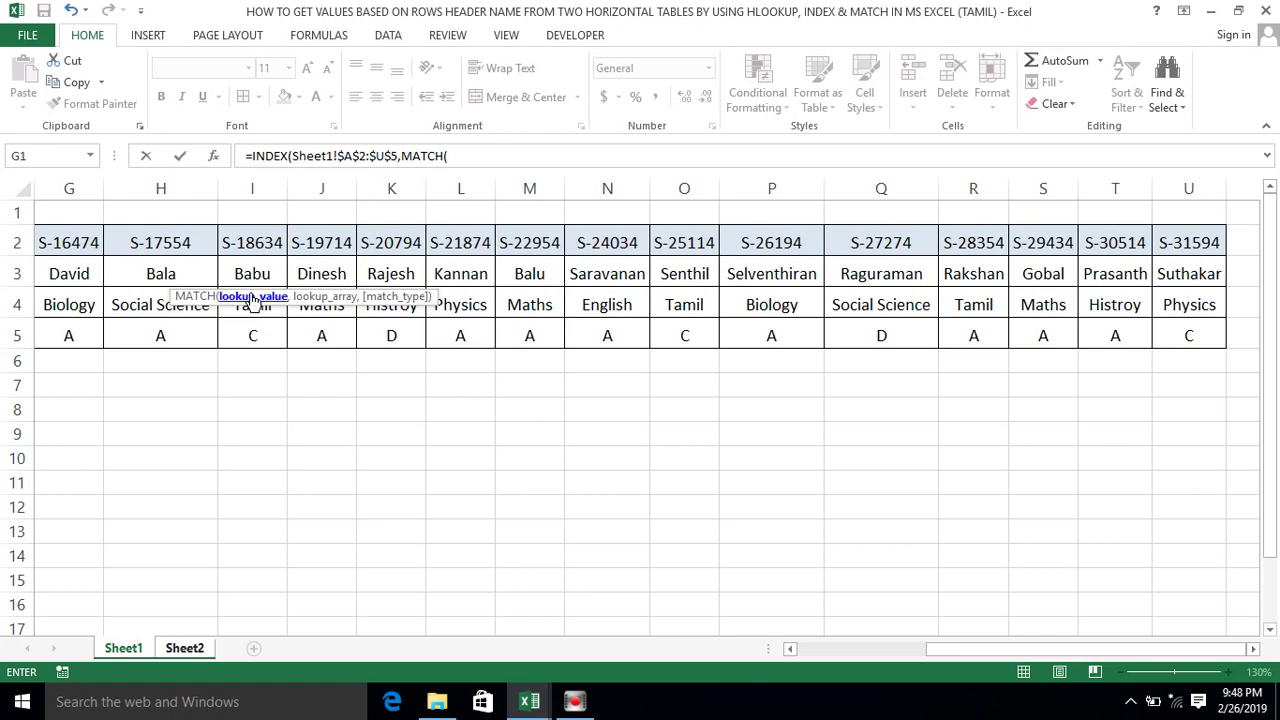
click(185, 650)
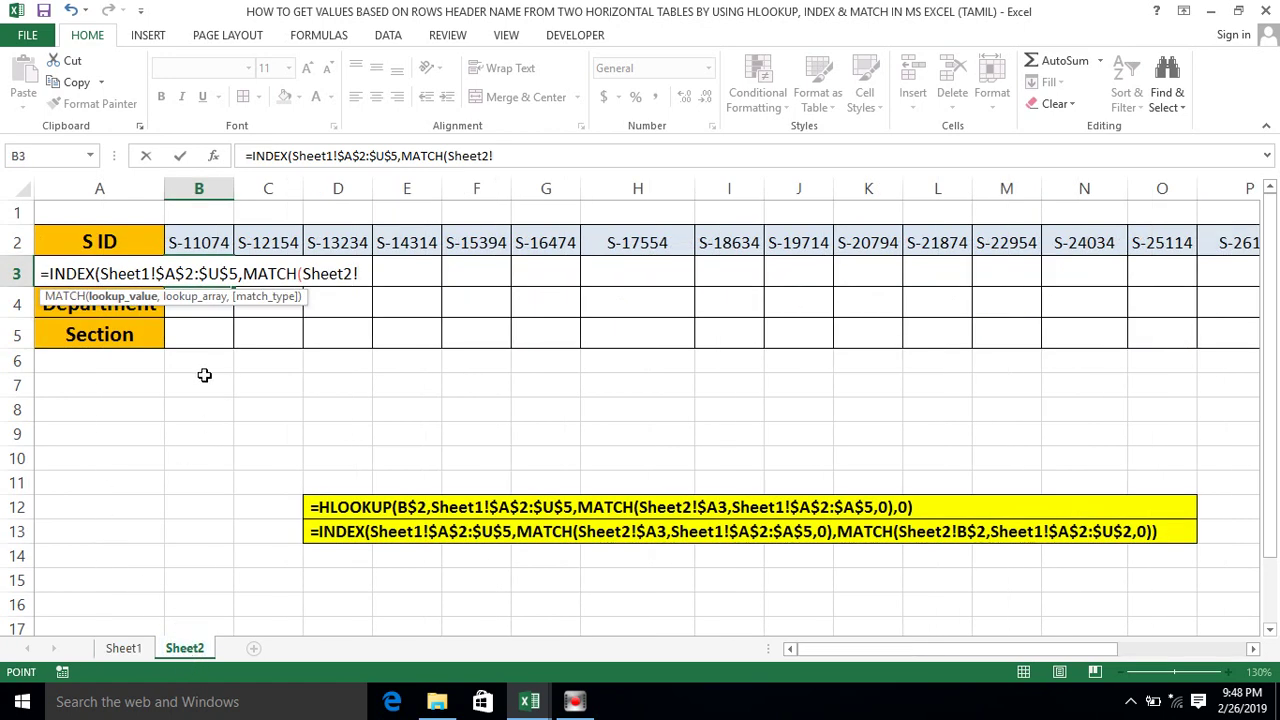
click(69, 314)
key(Up)
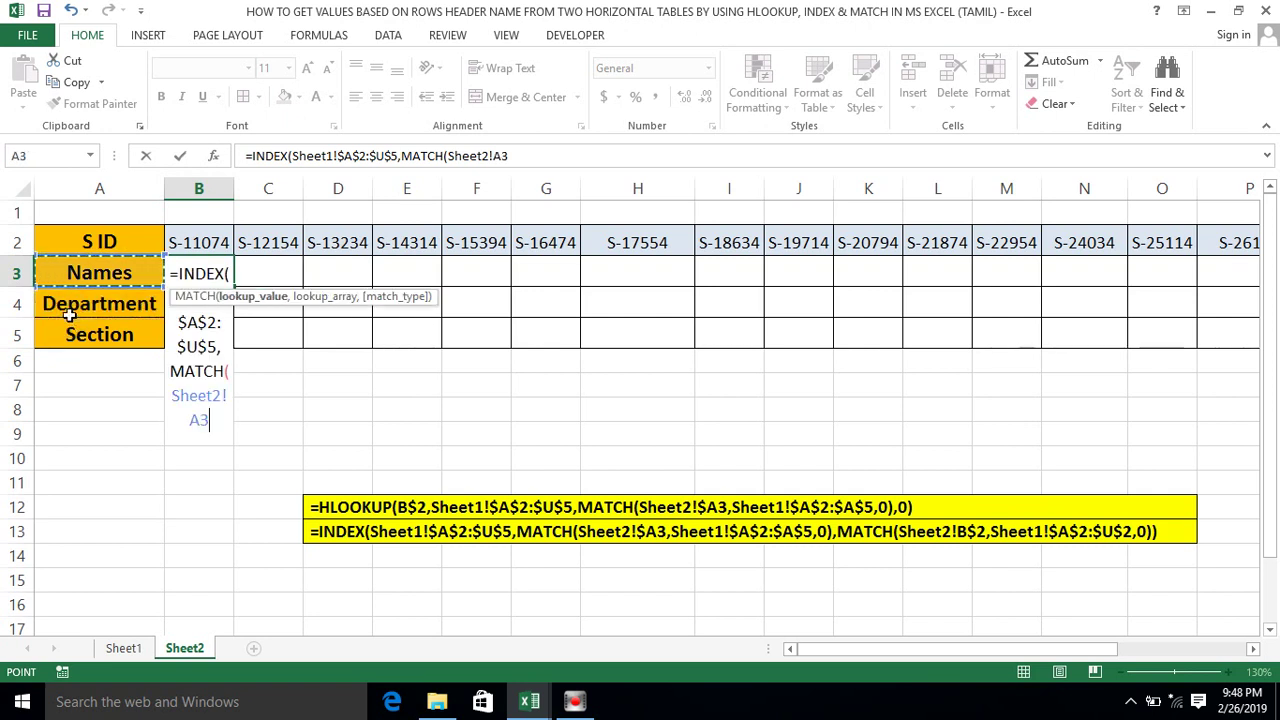
key(F4)
key(F4)
key(F4)
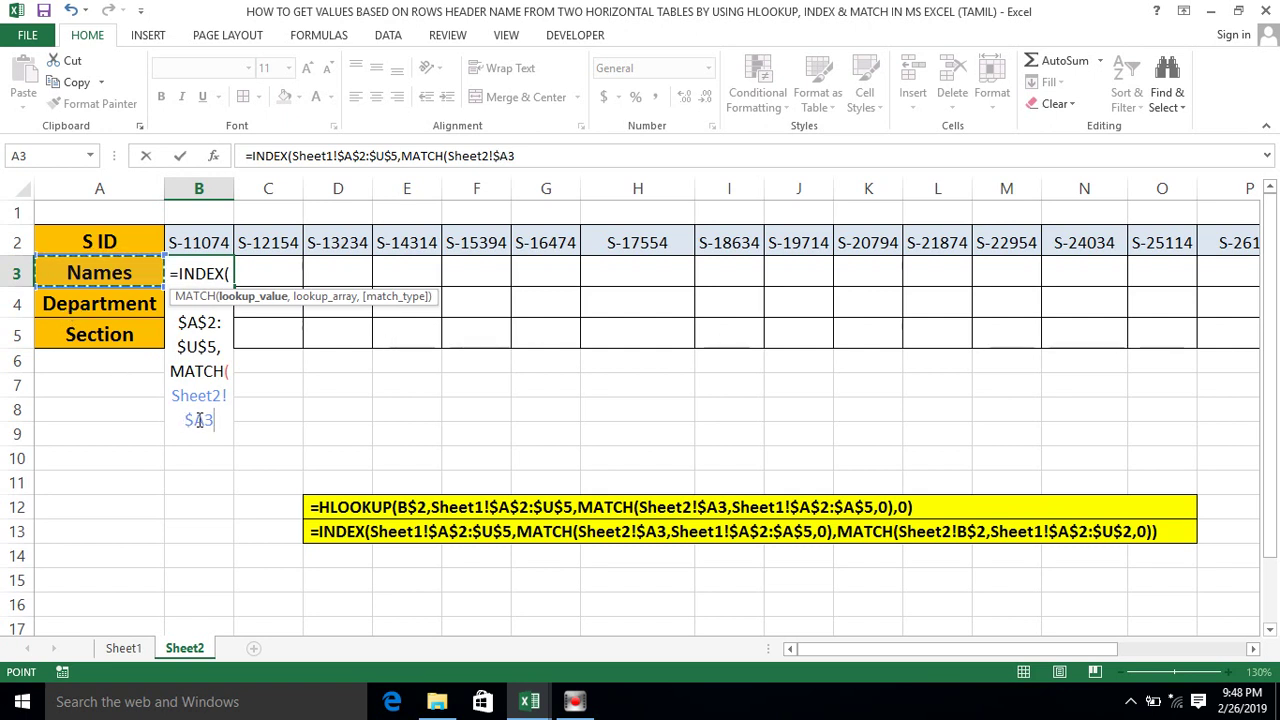
- Complete the row MATCH with the absolute lookup array Sheet1!$A$2:$A$5 and exact match type 0
text(,)
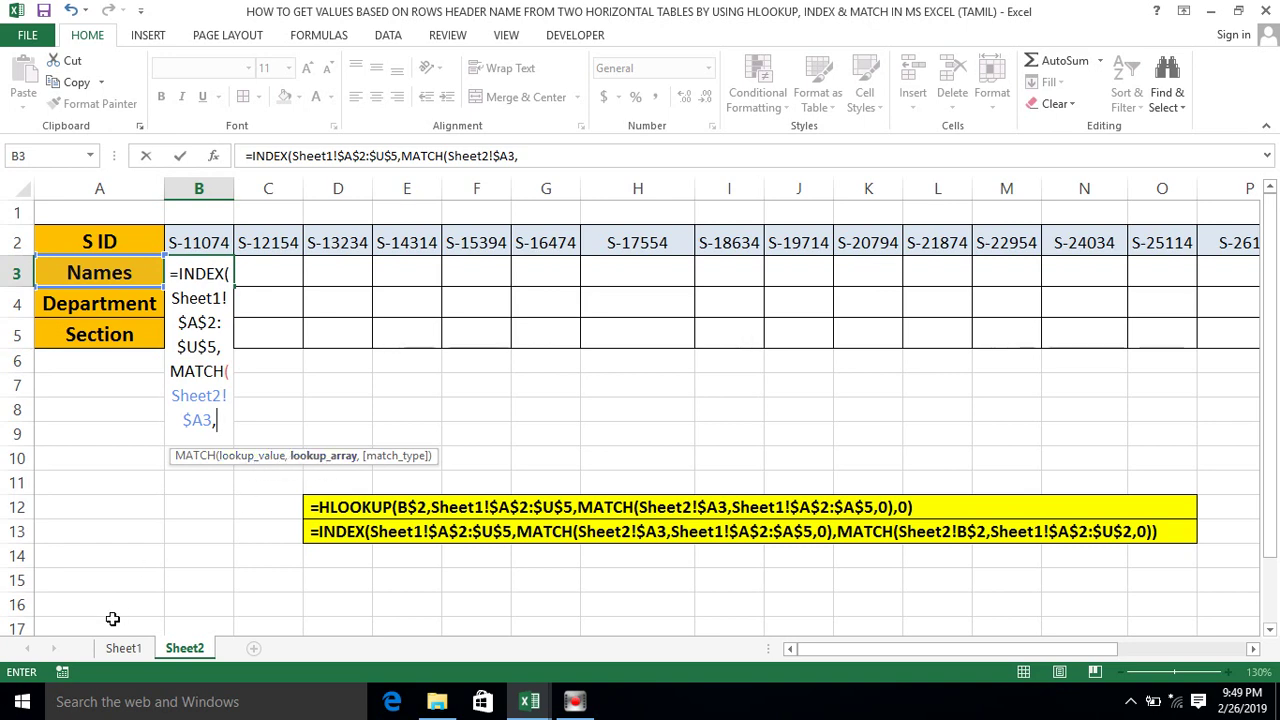
click(118, 649)
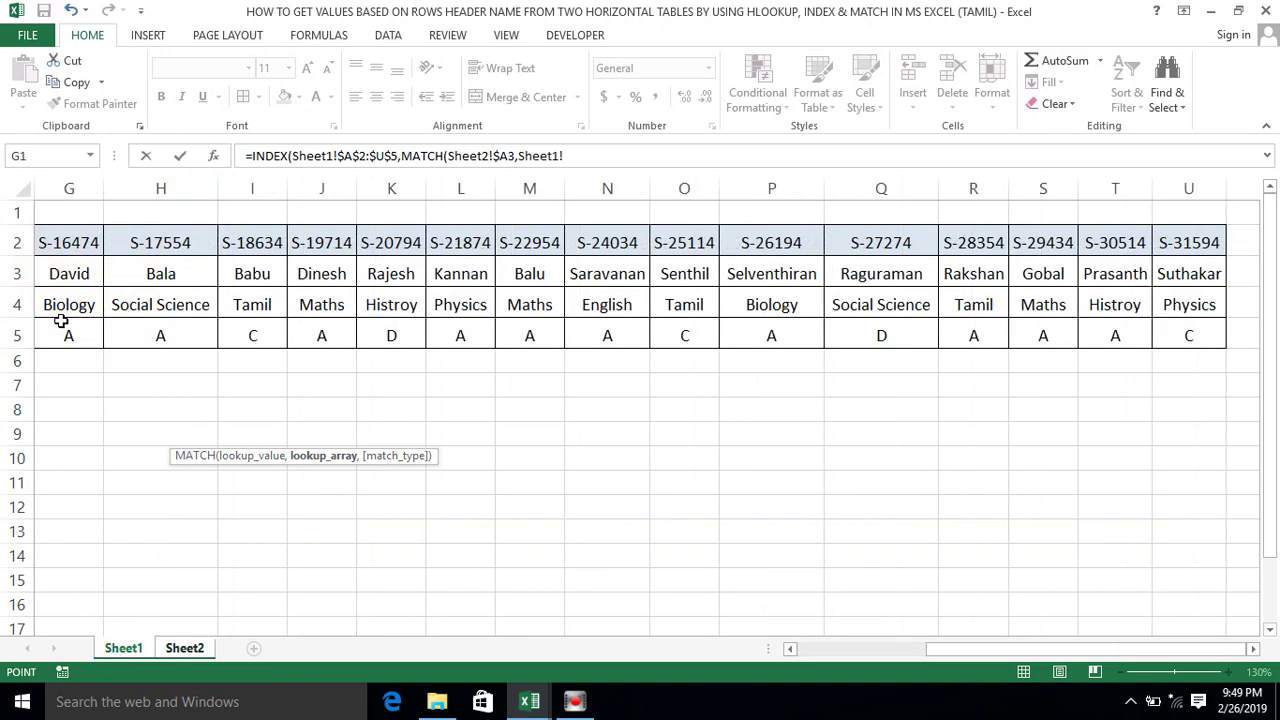
click(77, 240)
key(ctrl+Left)
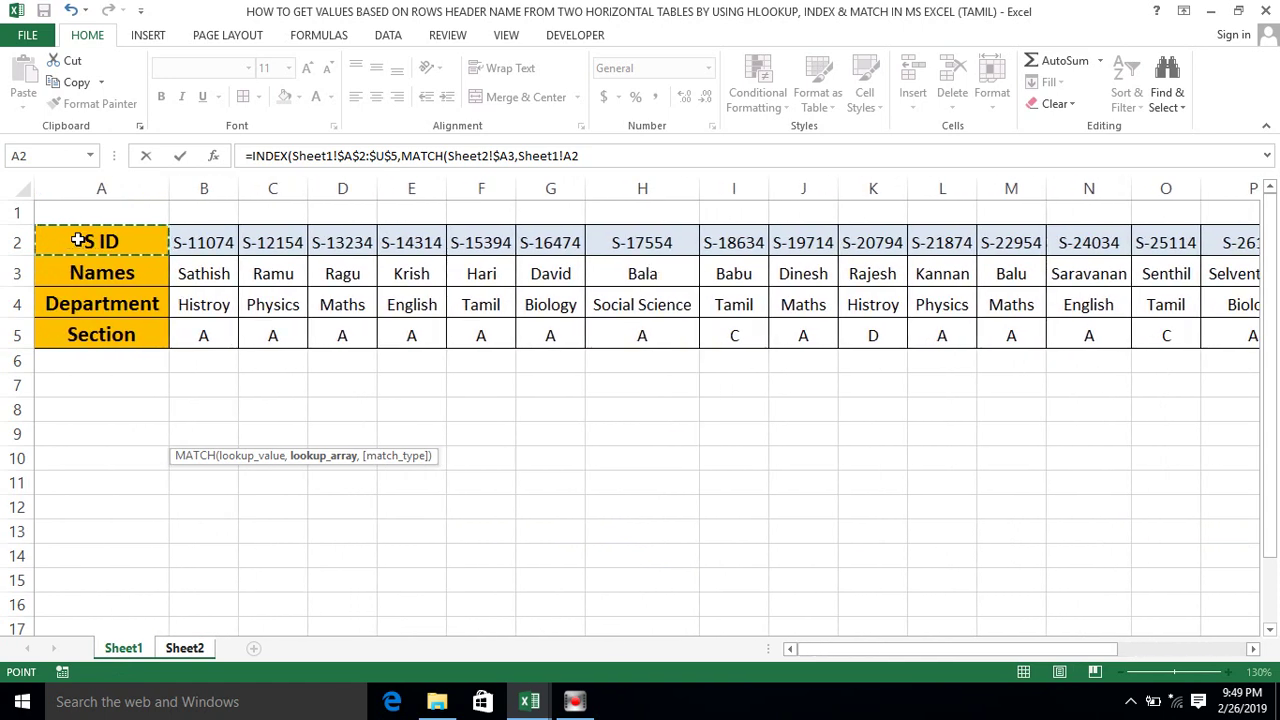
key(ctrl+shift+Down)
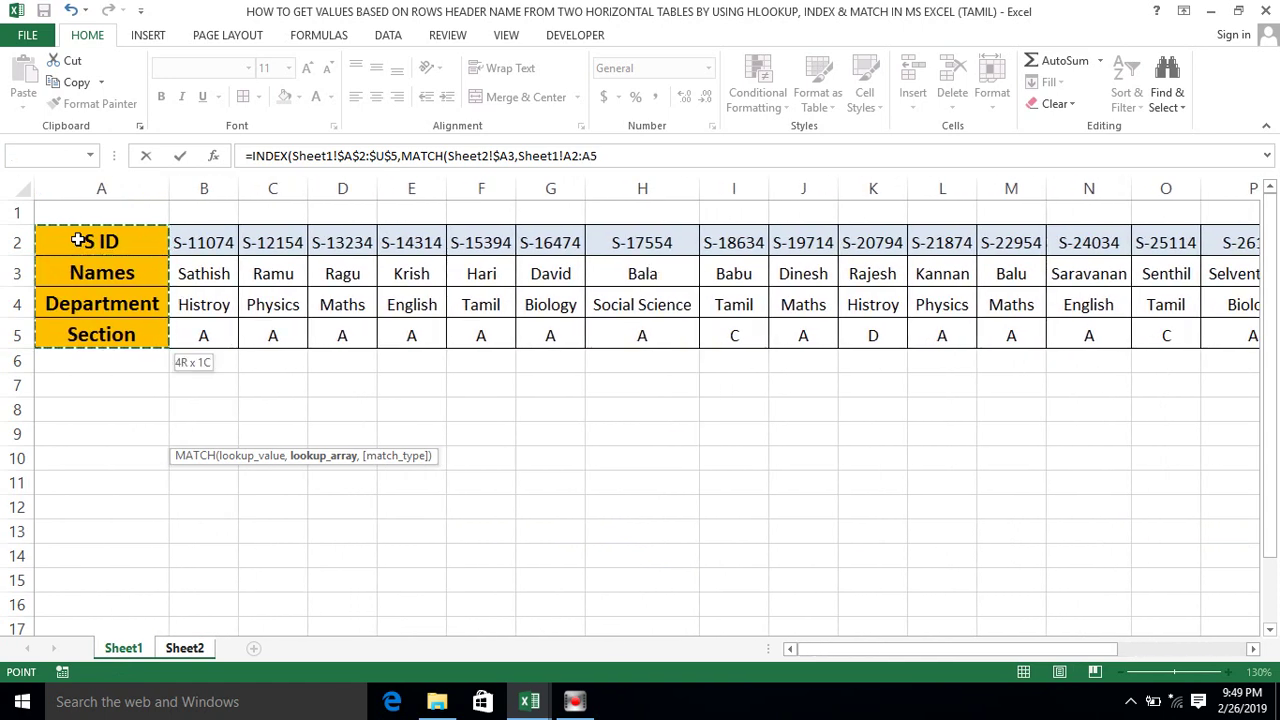
key(F4)
text(,)
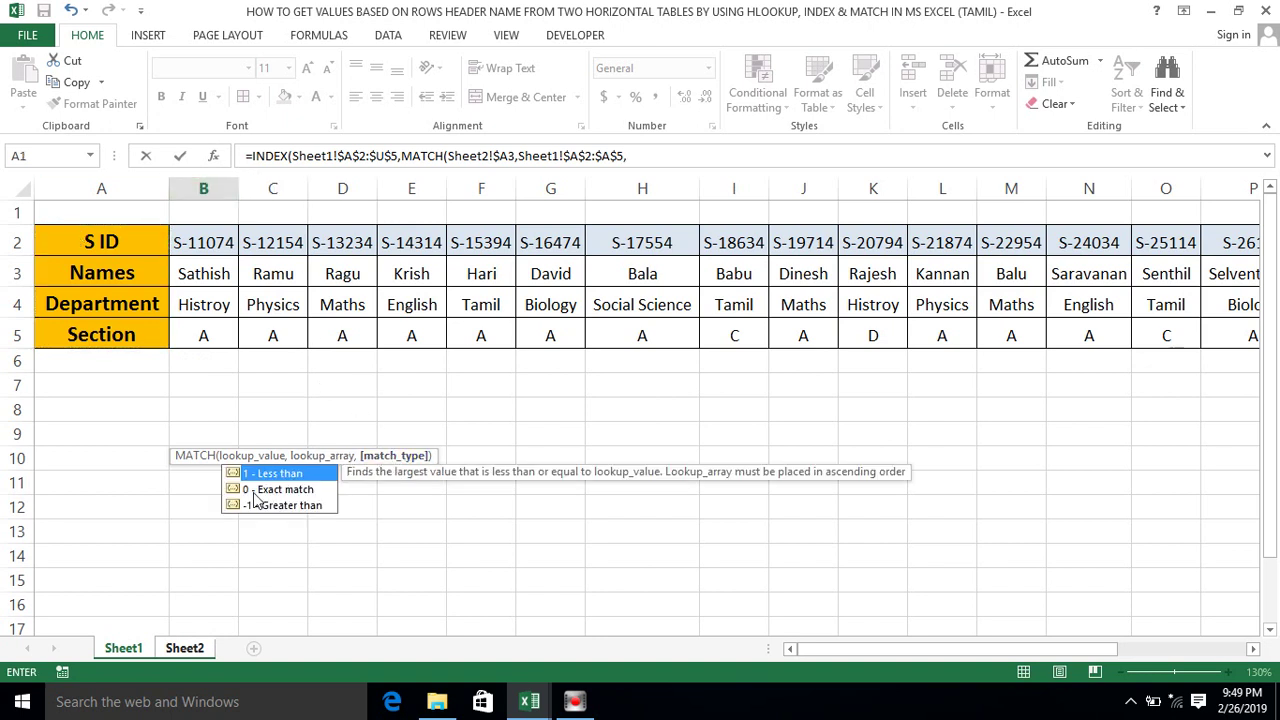
text(0)
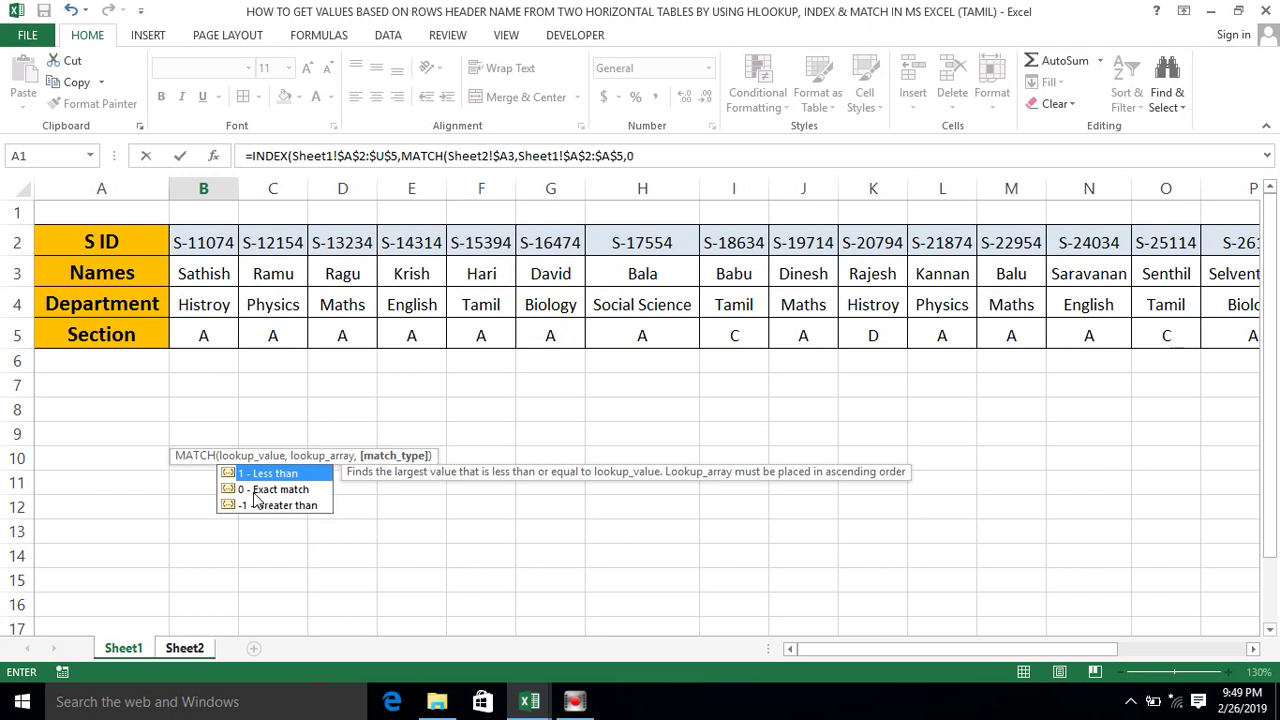
text())
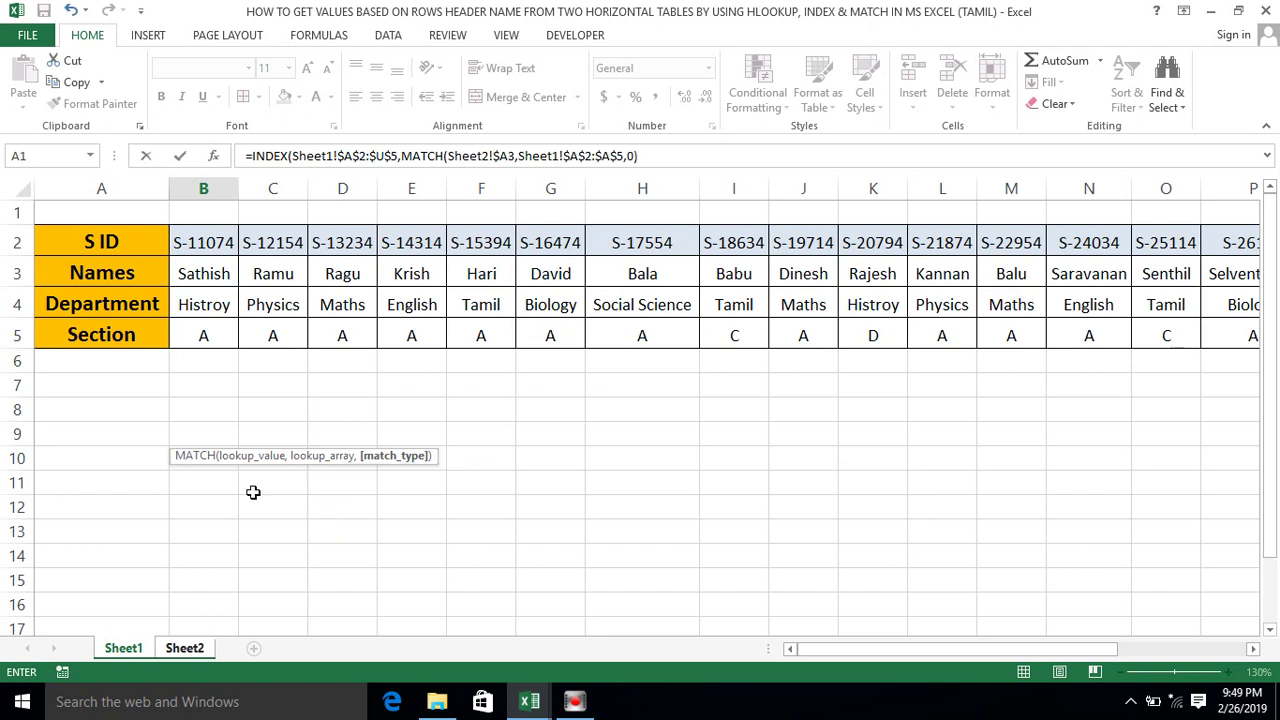
- Add a second MATCH as the INDEX column number, with Sheet2!B$2 as its lookup value
text(,)
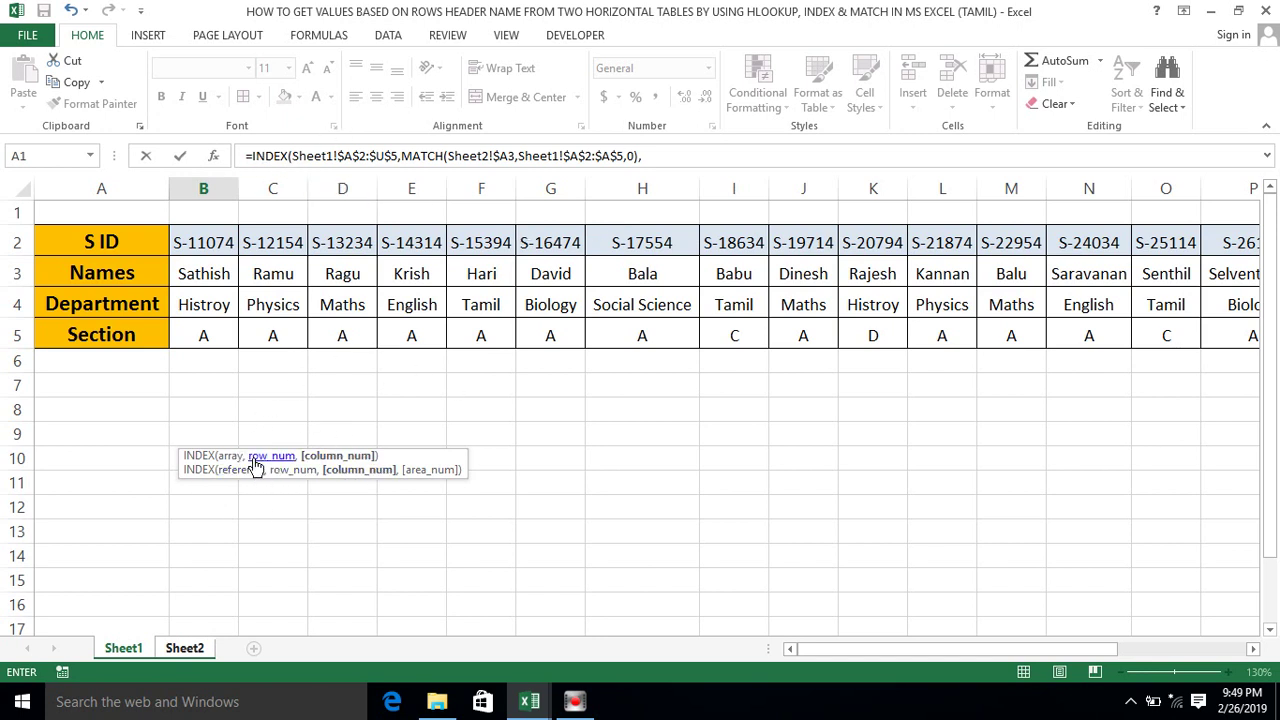
text(m)
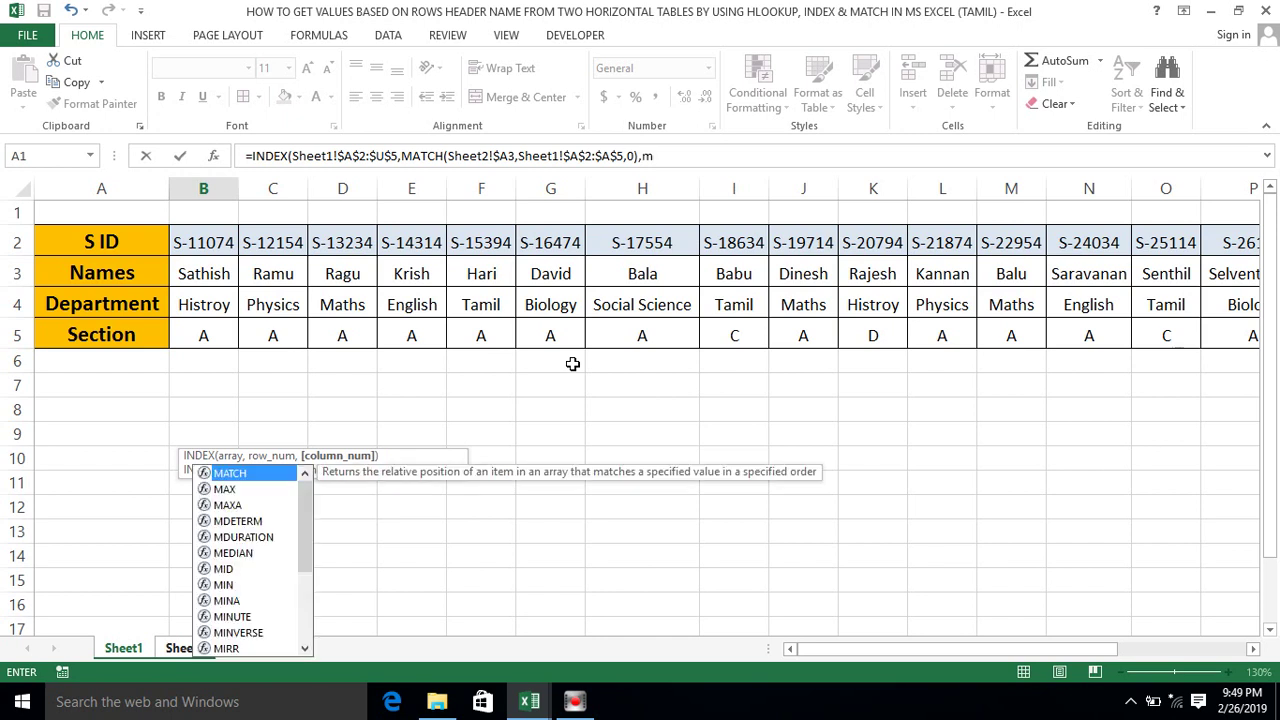
text(at)
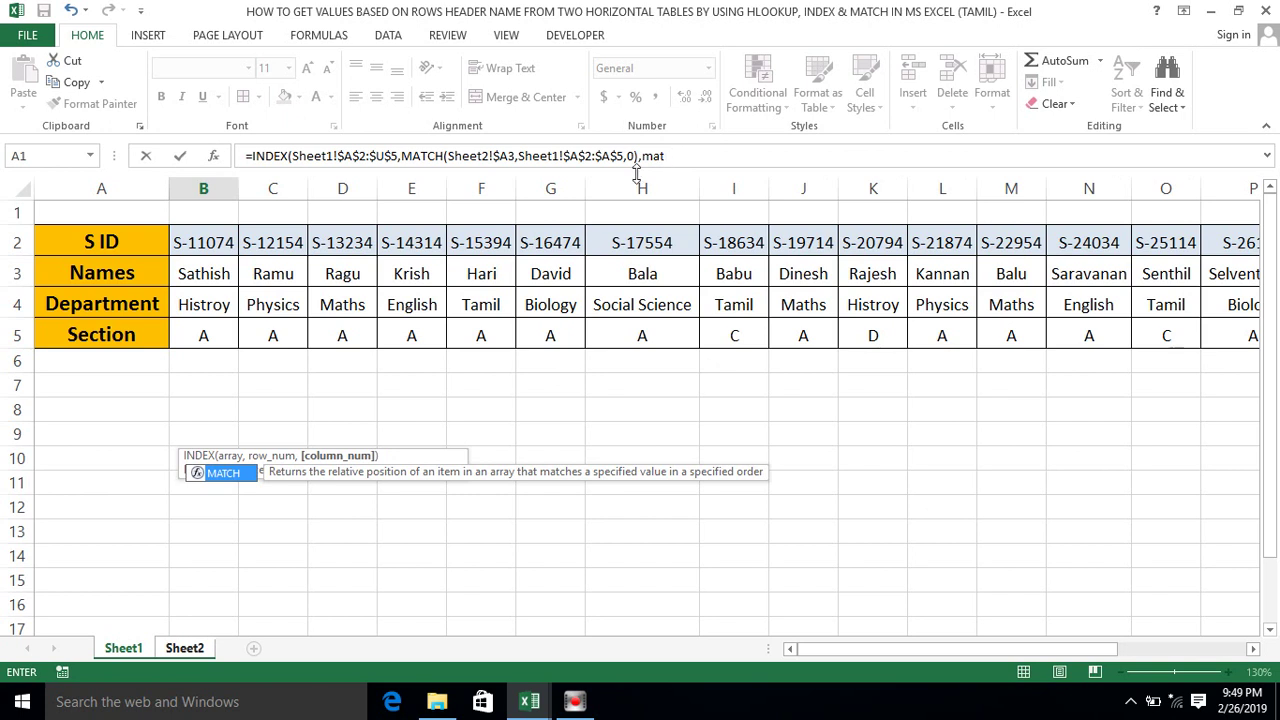
text(ch)
key(Tab)
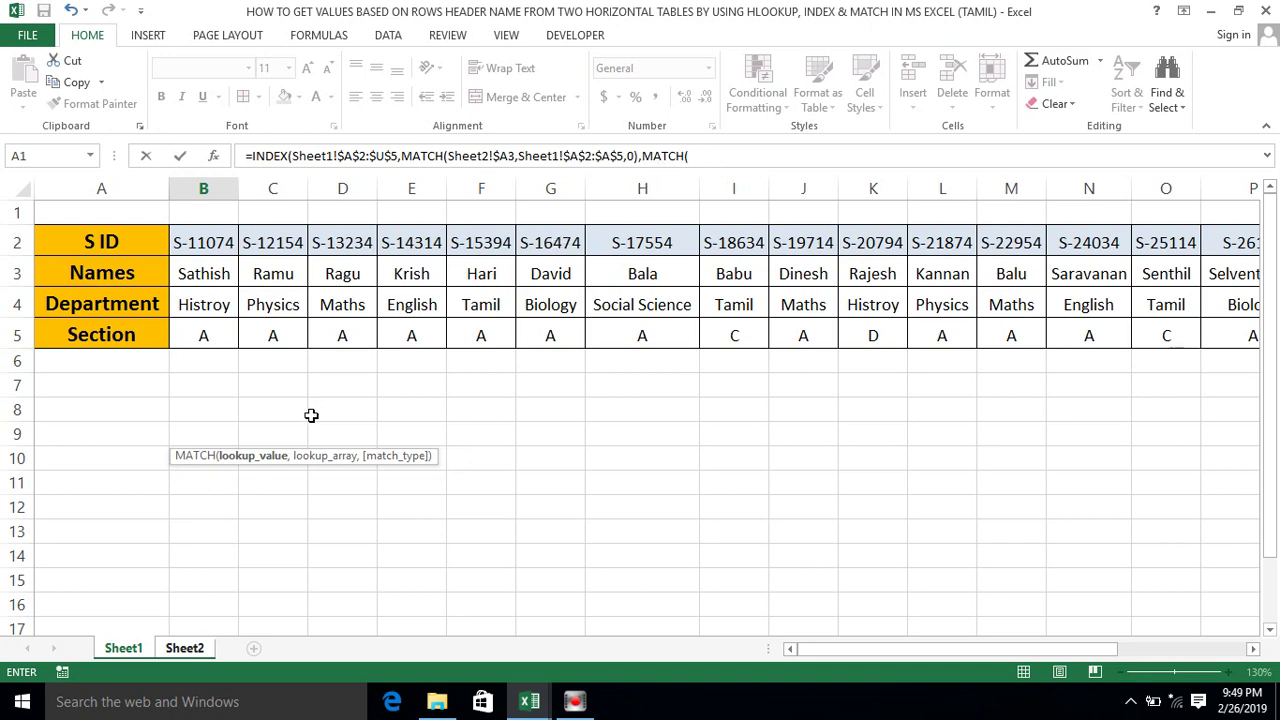
click(178, 650)
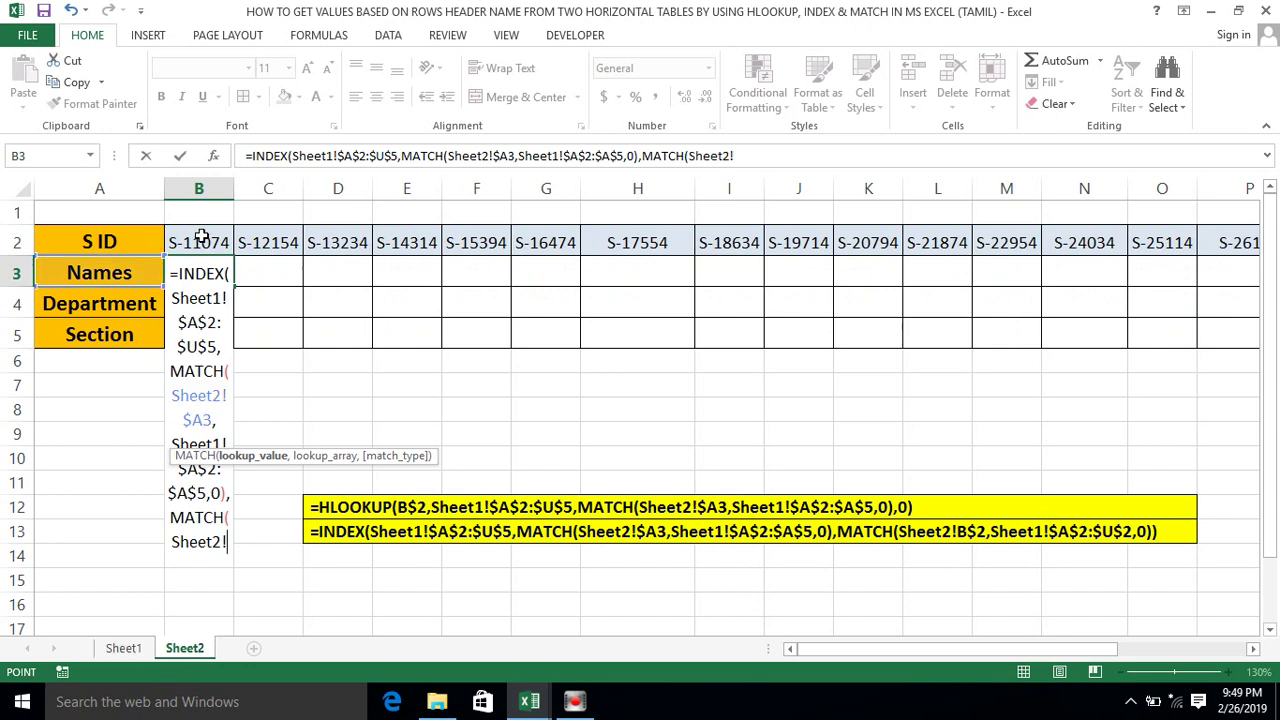
click(201, 236)
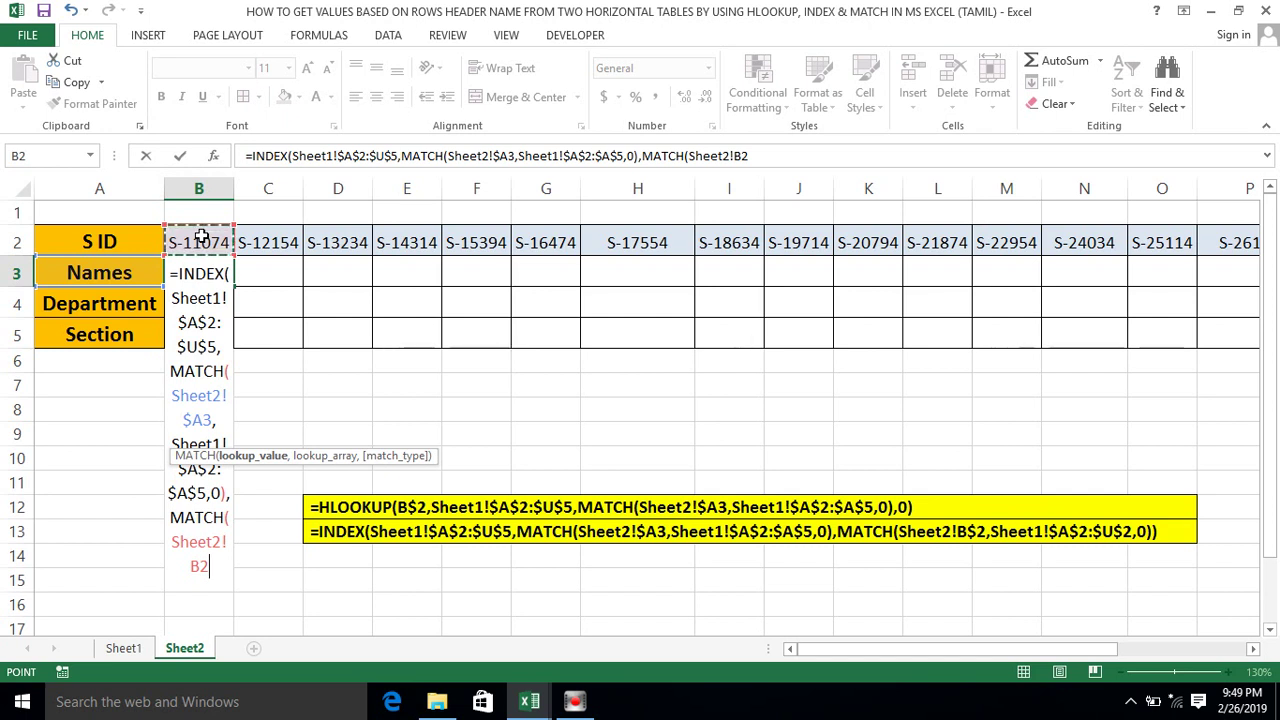
key(F4)
key(F4)
- Complete the column MATCH with lookup array Sheet1!$A$2:$U$2 and match type 0, and enter the finished INDEX formula in B3
text(,)
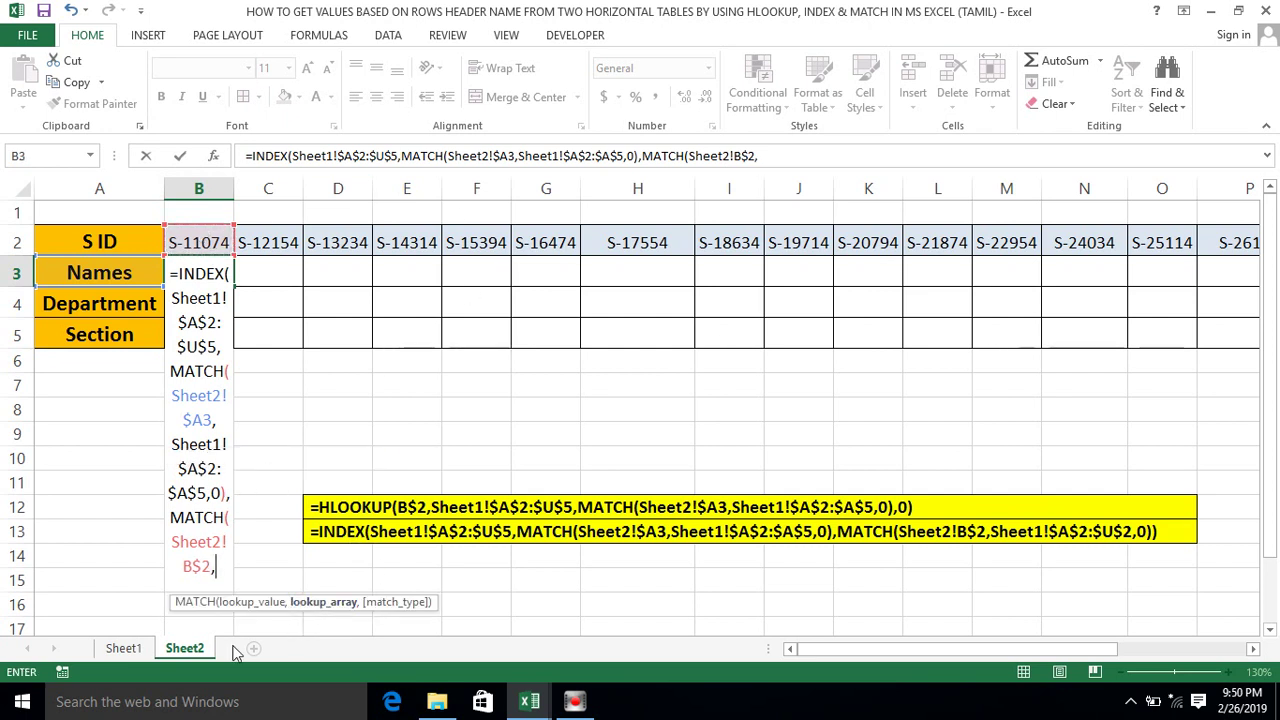
click(120, 650)
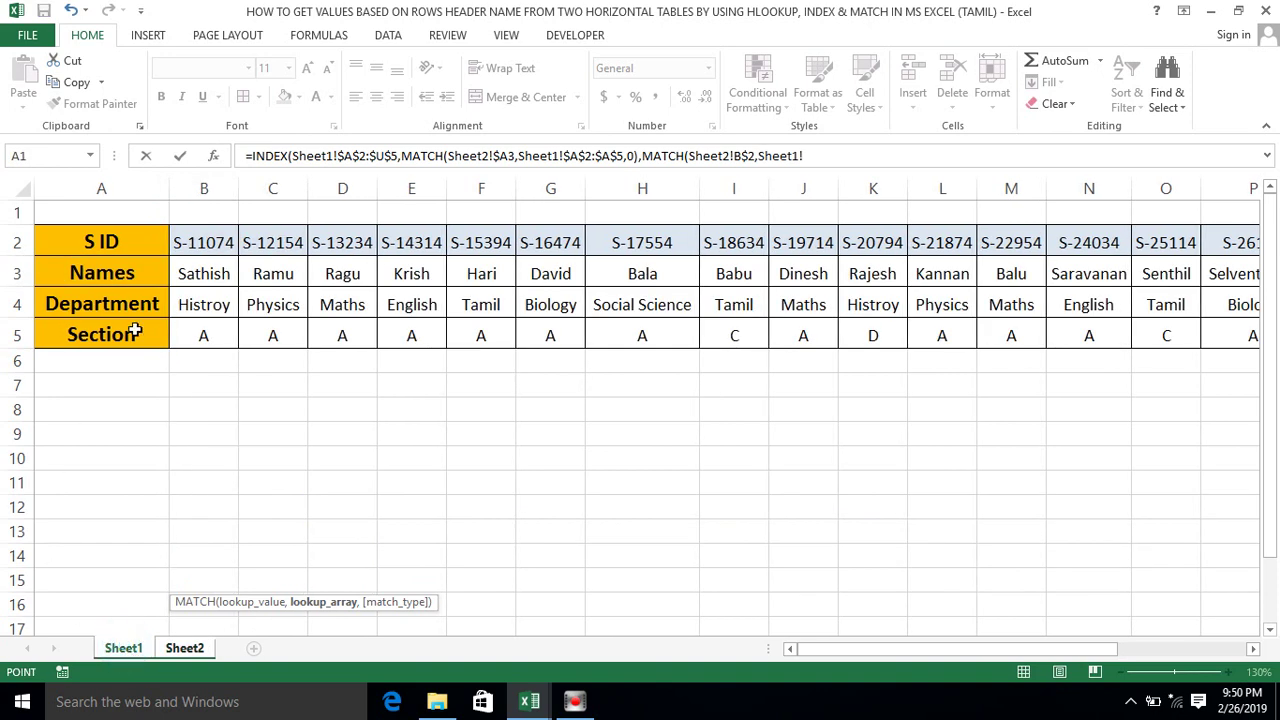
click(117, 243)
key(ctrl+shift+Right)
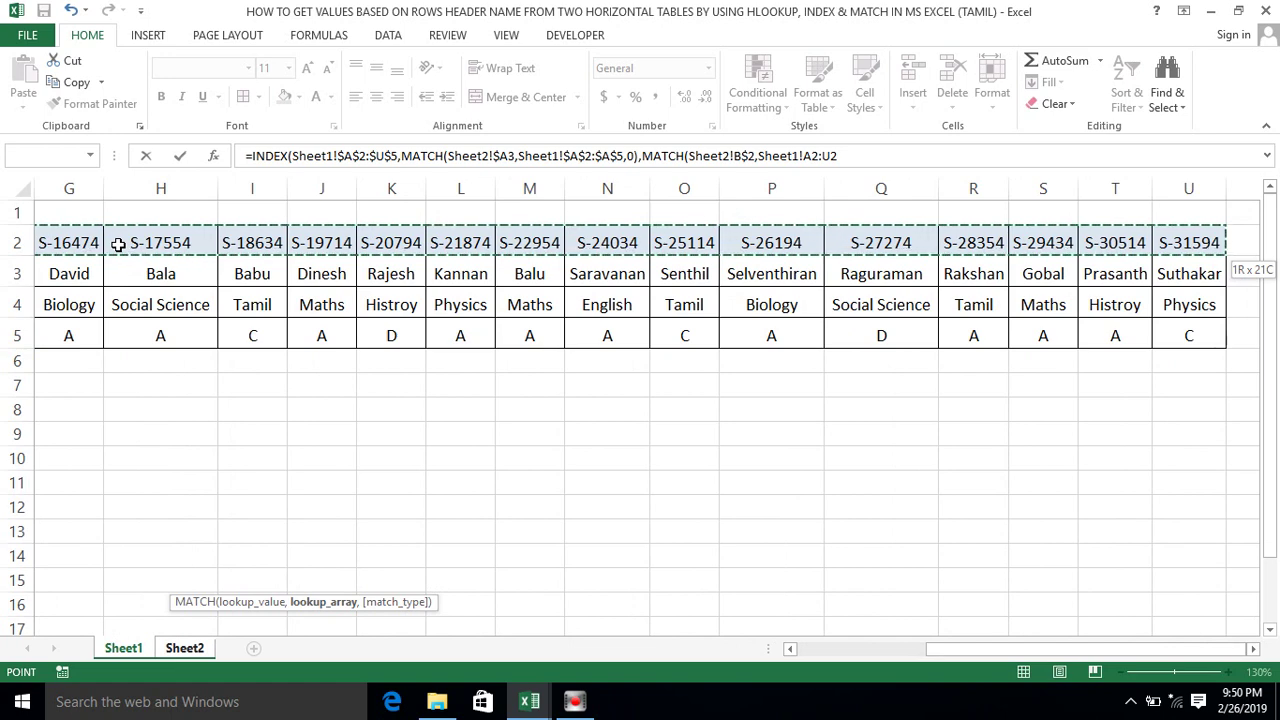
key(F4)
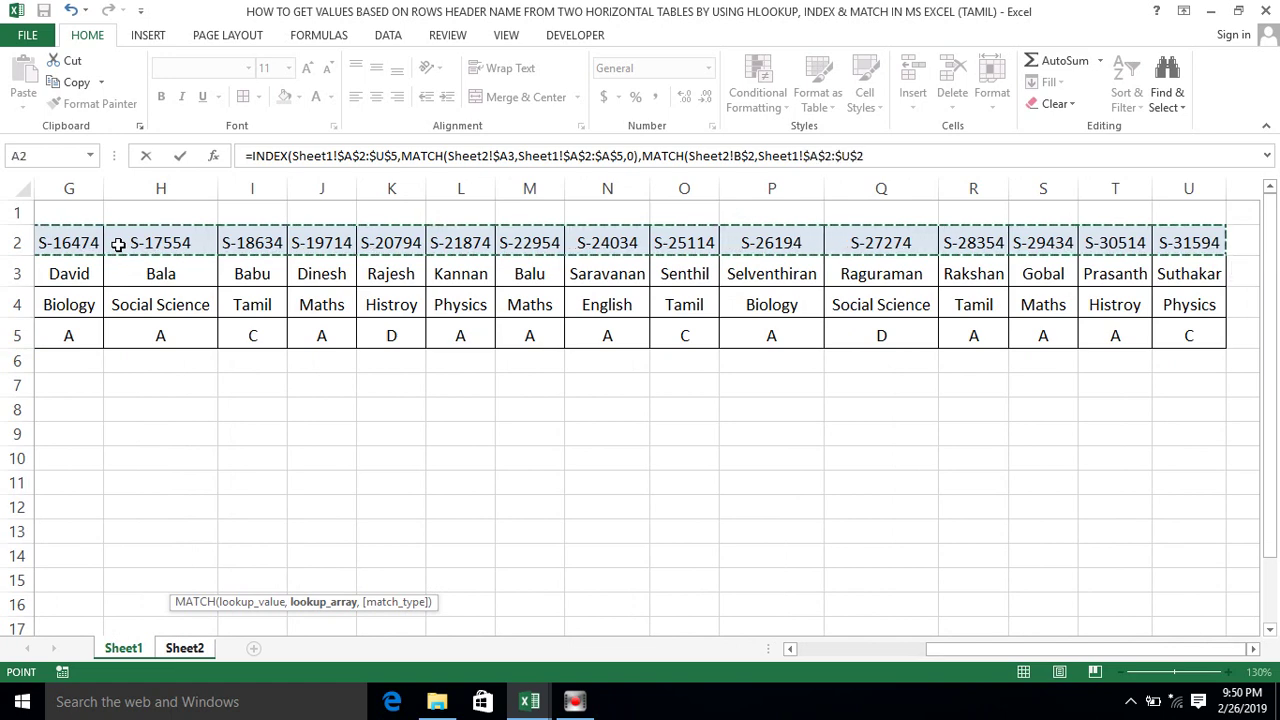
text(,)
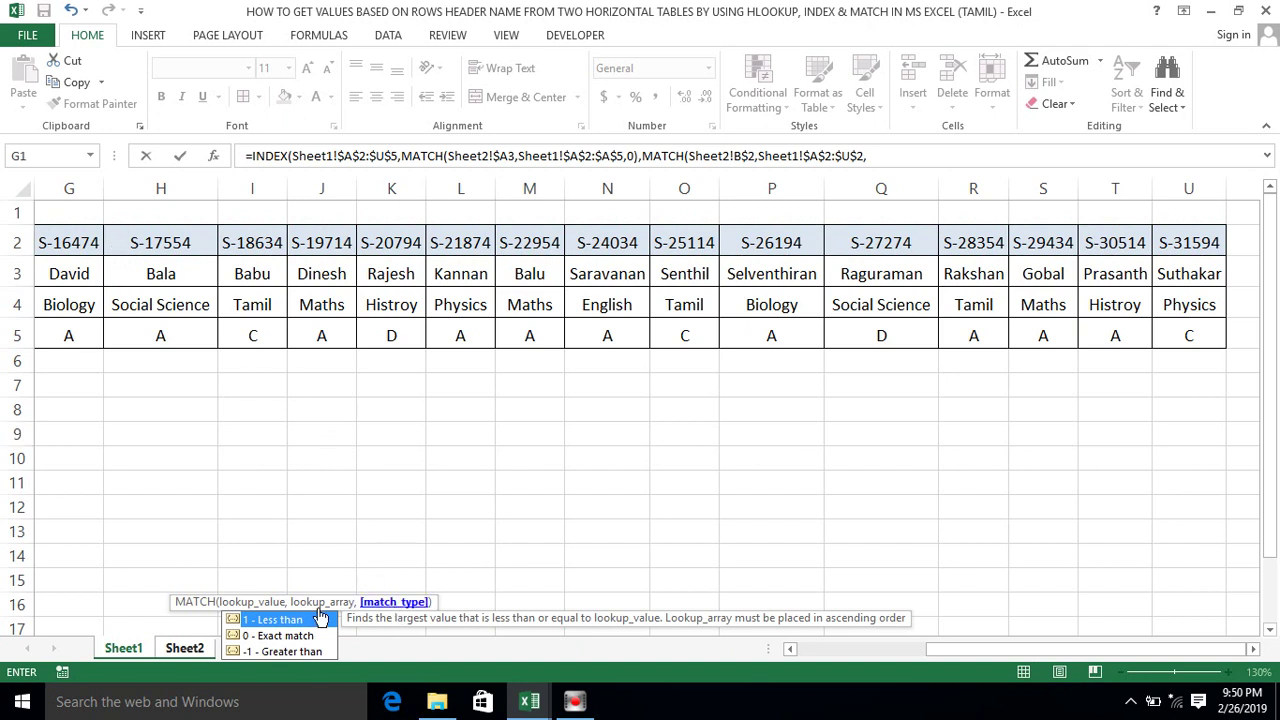
text(0)
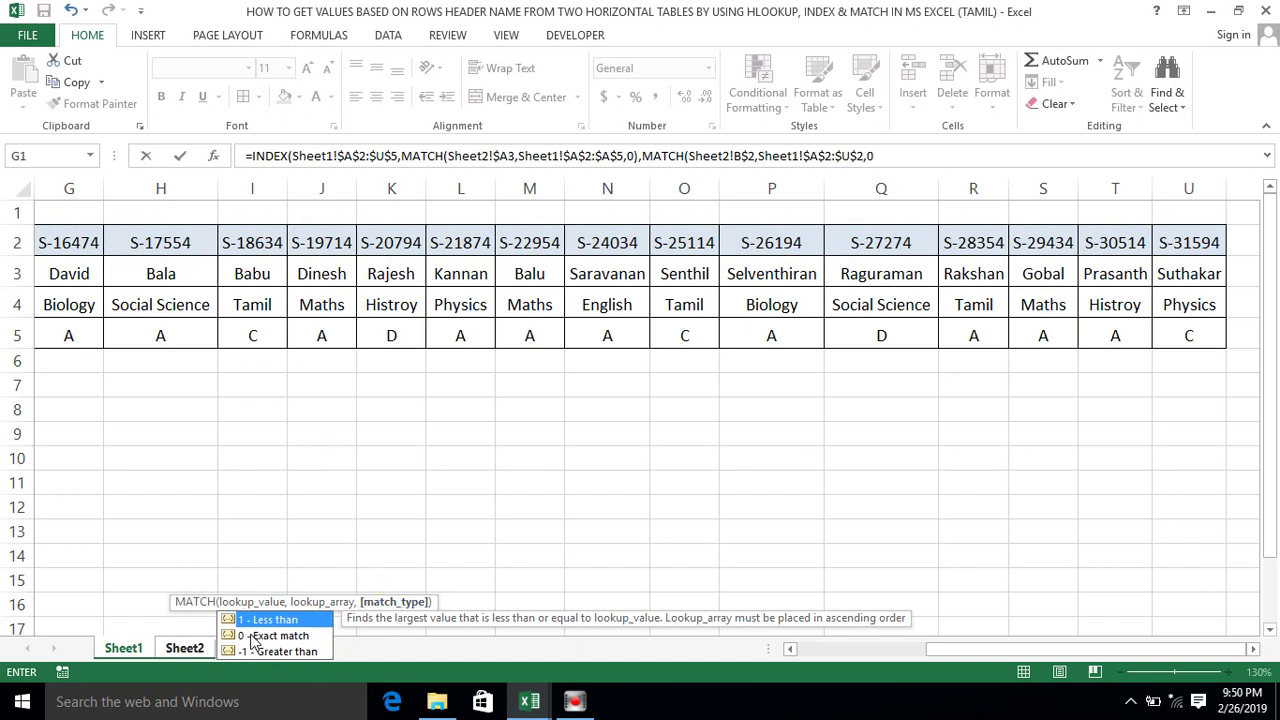
text())
key(Return)
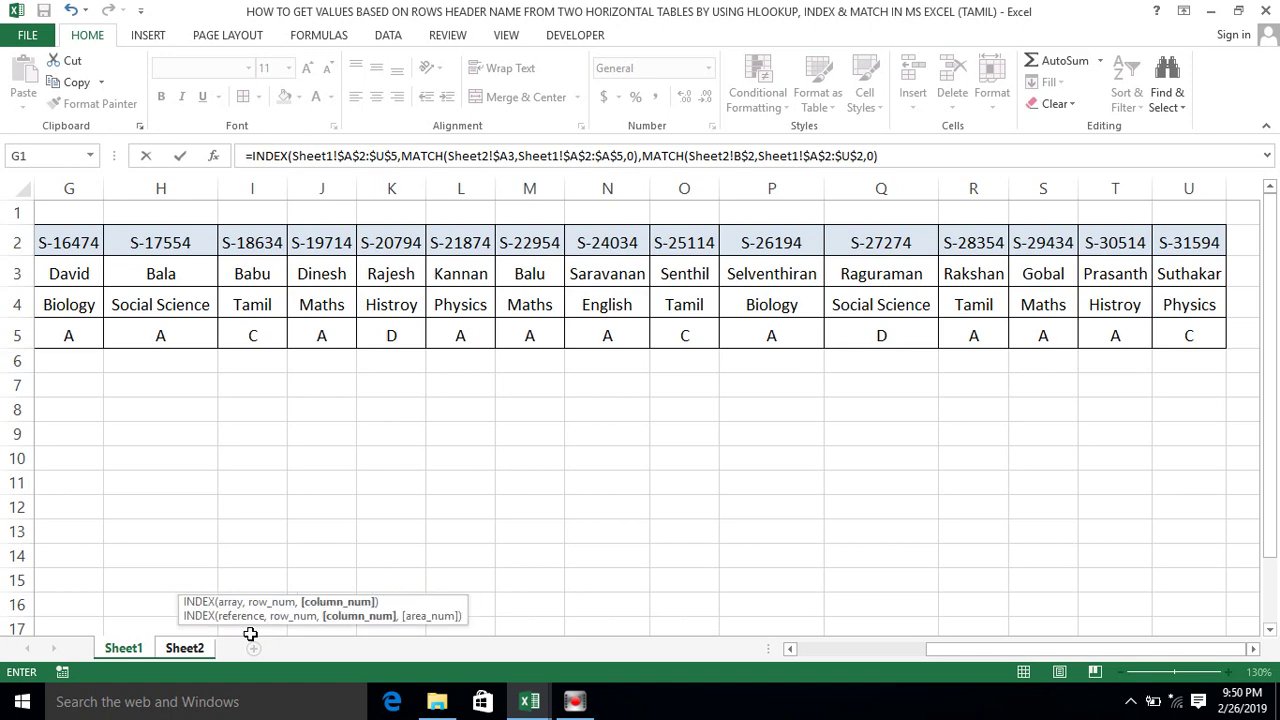
key(Return)
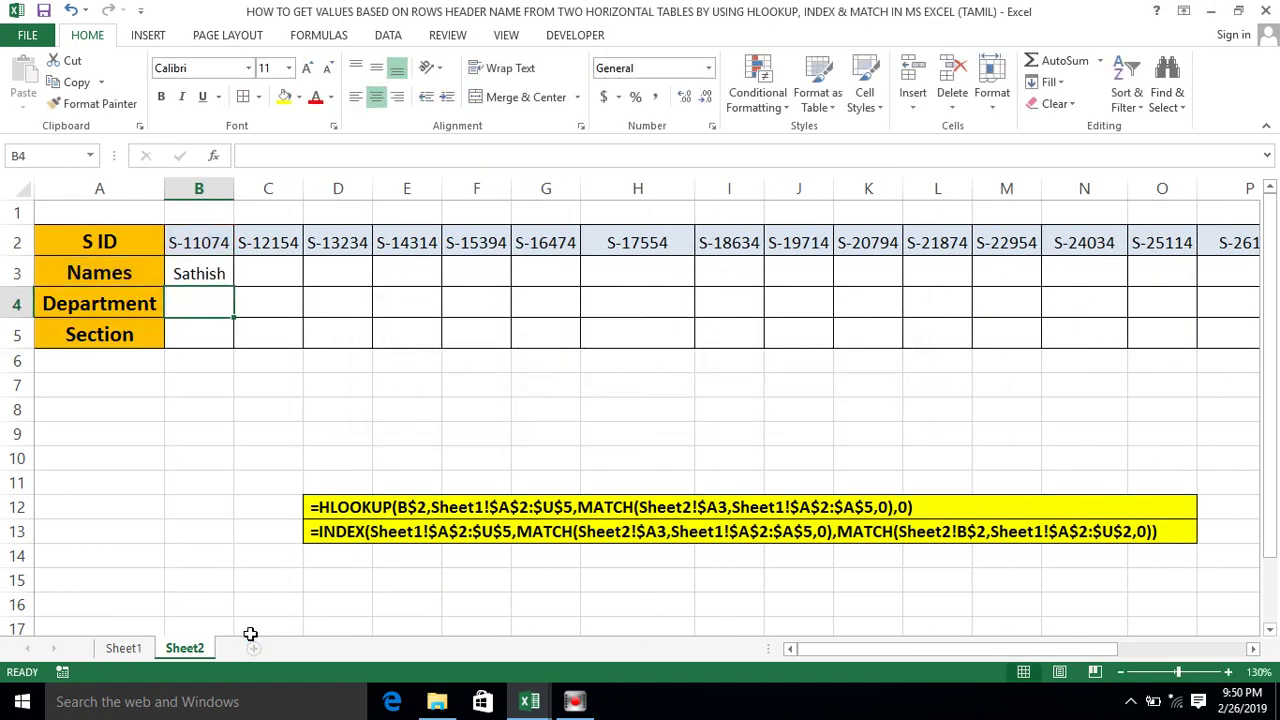
- Copy the INDEX and MATCH formula from B3 into B4:B5
click(201, 274)
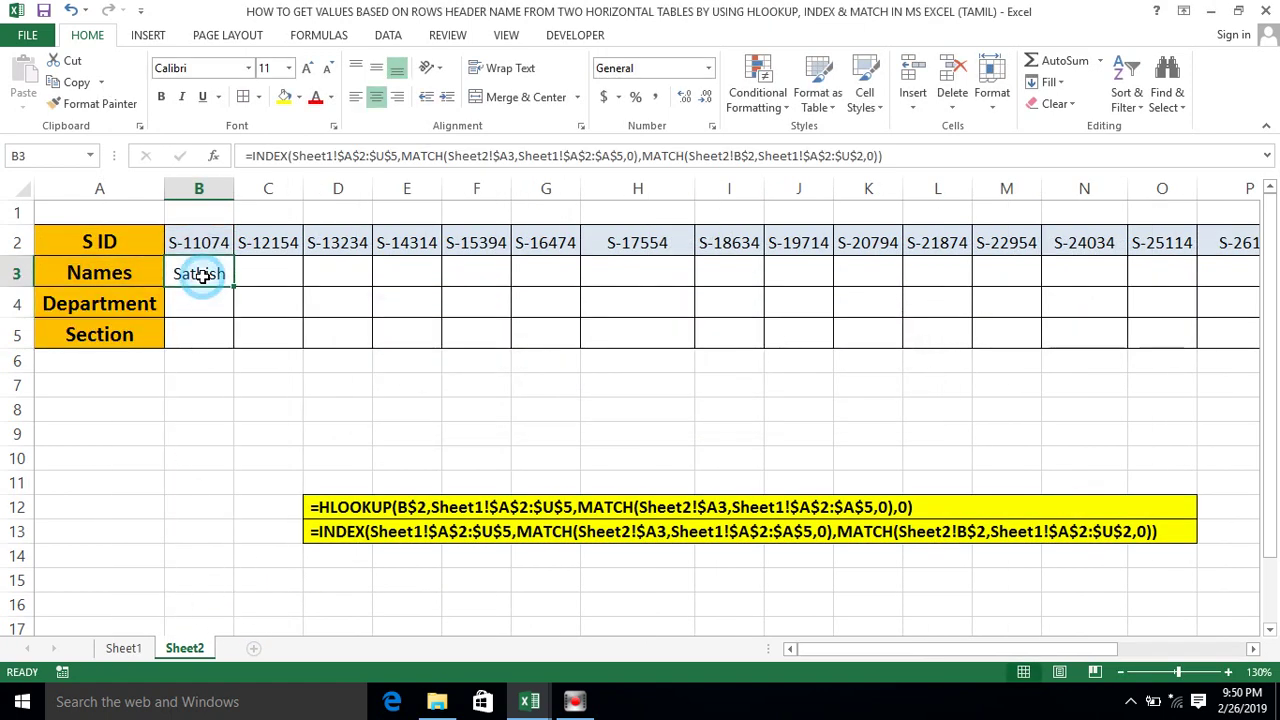
key(ctrl+c)
key(Down)
key(shift+Down)
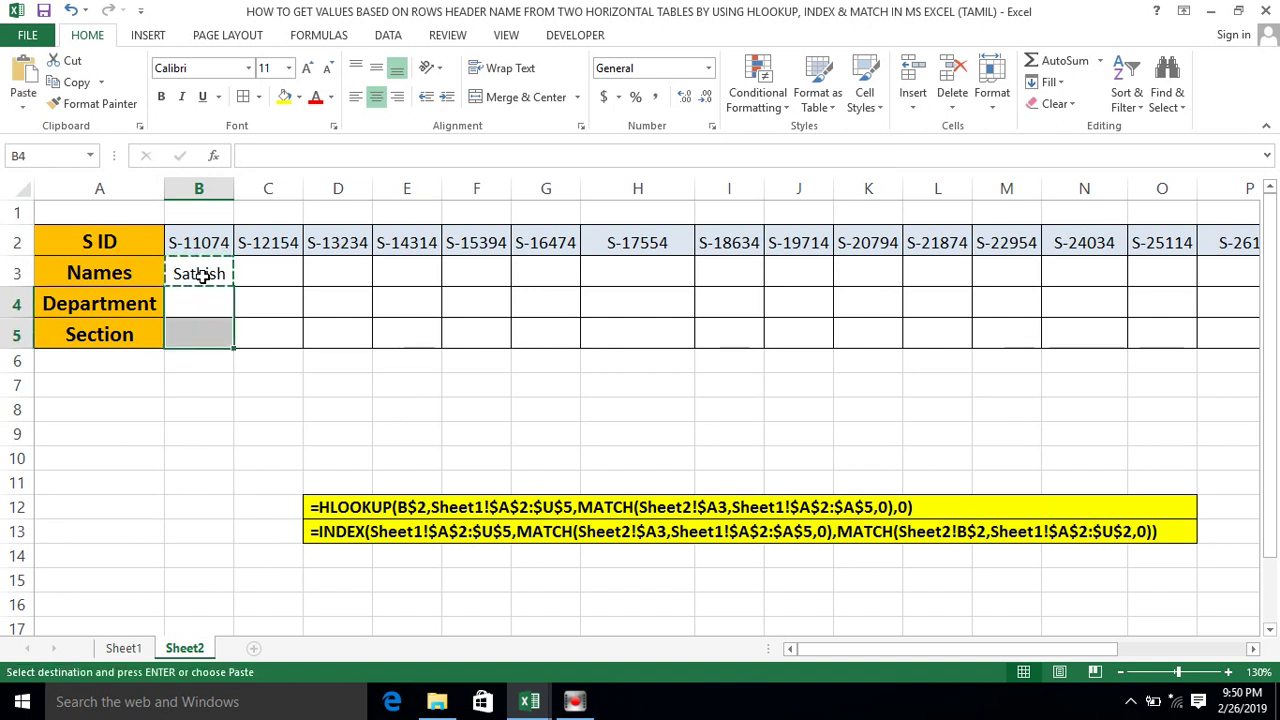
key(ctrl+v)
- Copy the formulas in B3:B5 across the remaining ID columns, C3:U5
key(Right)
key(Left)
key(Up)
key(shift+Down)
key(shift+Down)
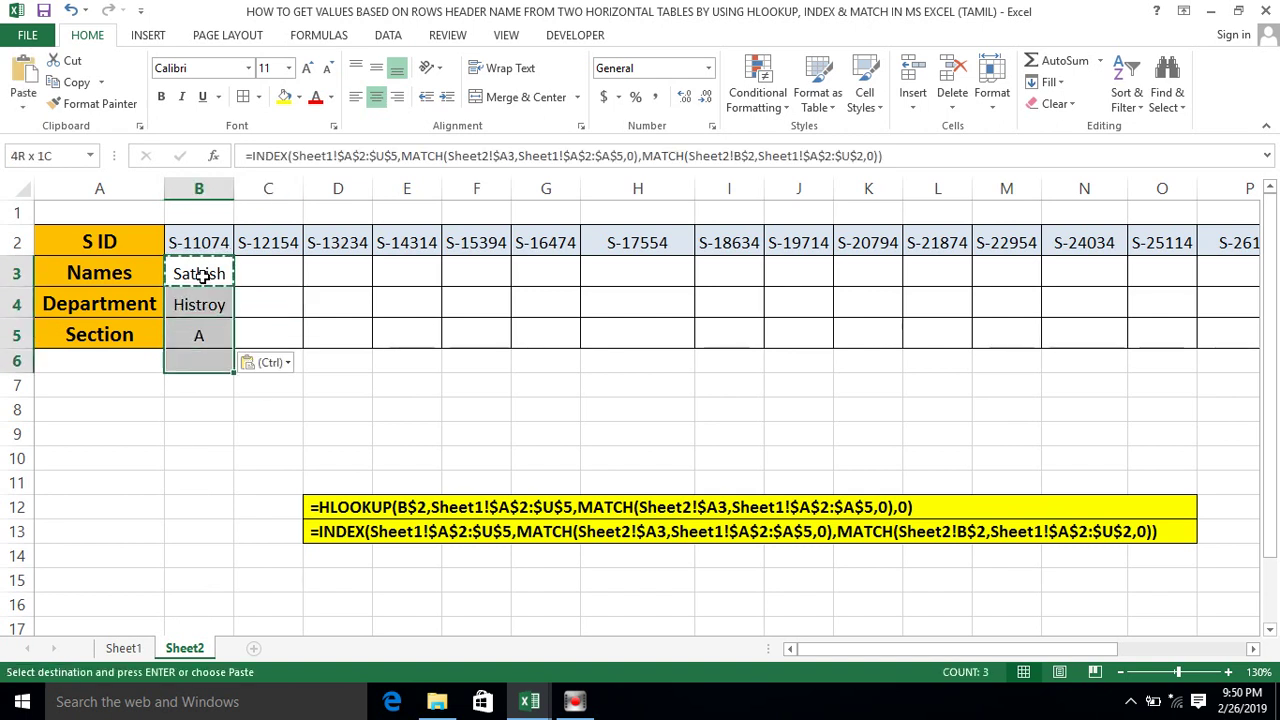
key(ctrl+c)
key(Right)
key(shift+Down)
key(shift+Down)
key(shift+Right)
key(shift+Right)
key(shift+Right)
key(shift+Right)
key(shift+Right)
key(shift+Right)
key(shift+Right)
key(shift+Right)
key(shift+Right)
key(shift+Right)
key(shift+Right)
key(shift+Right)
key(shift+Right)
key(shift+Right)
key(shift+Right)
key(shift+Right)
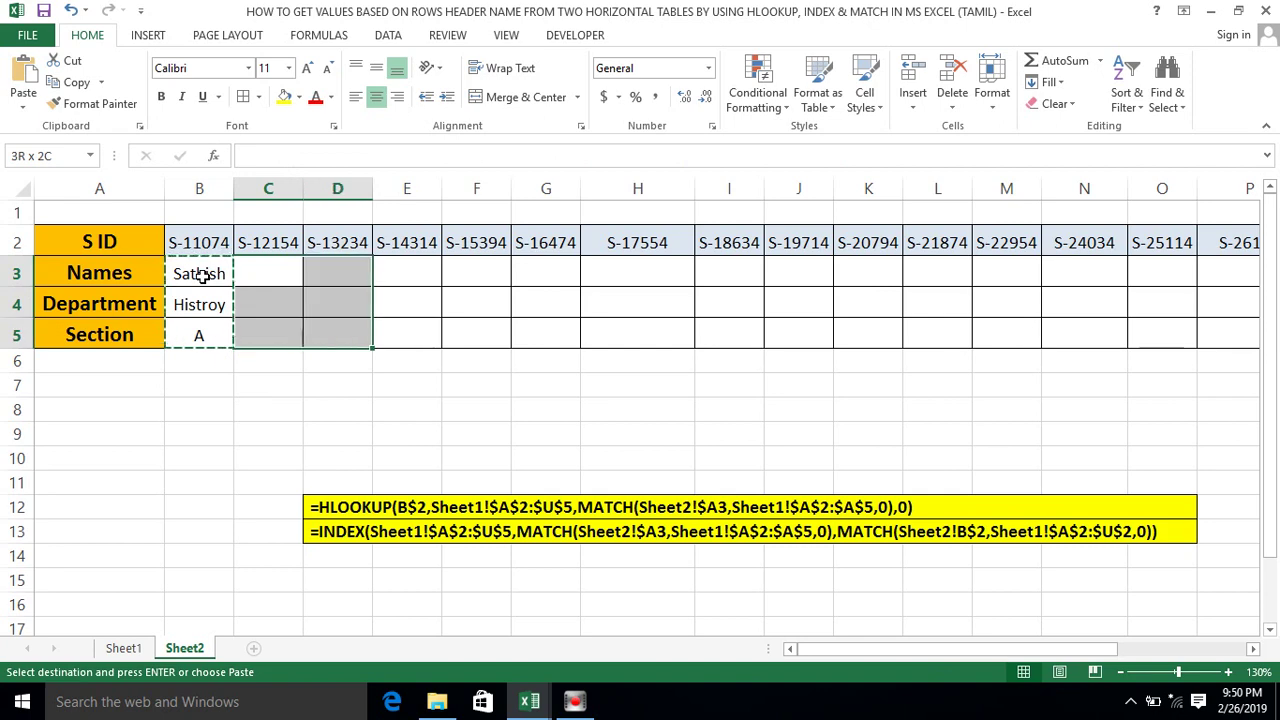
key(shift+Right)
key(shift+Right)
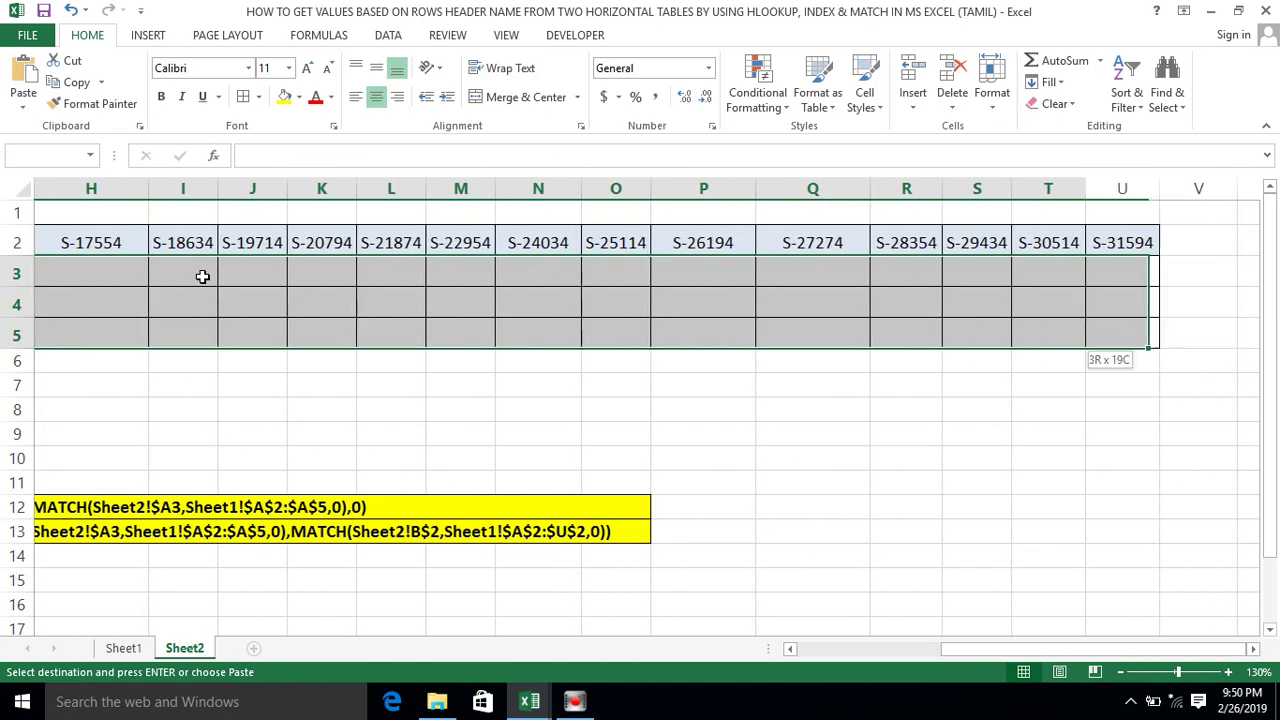
key(ctrl+v)
key(Left)
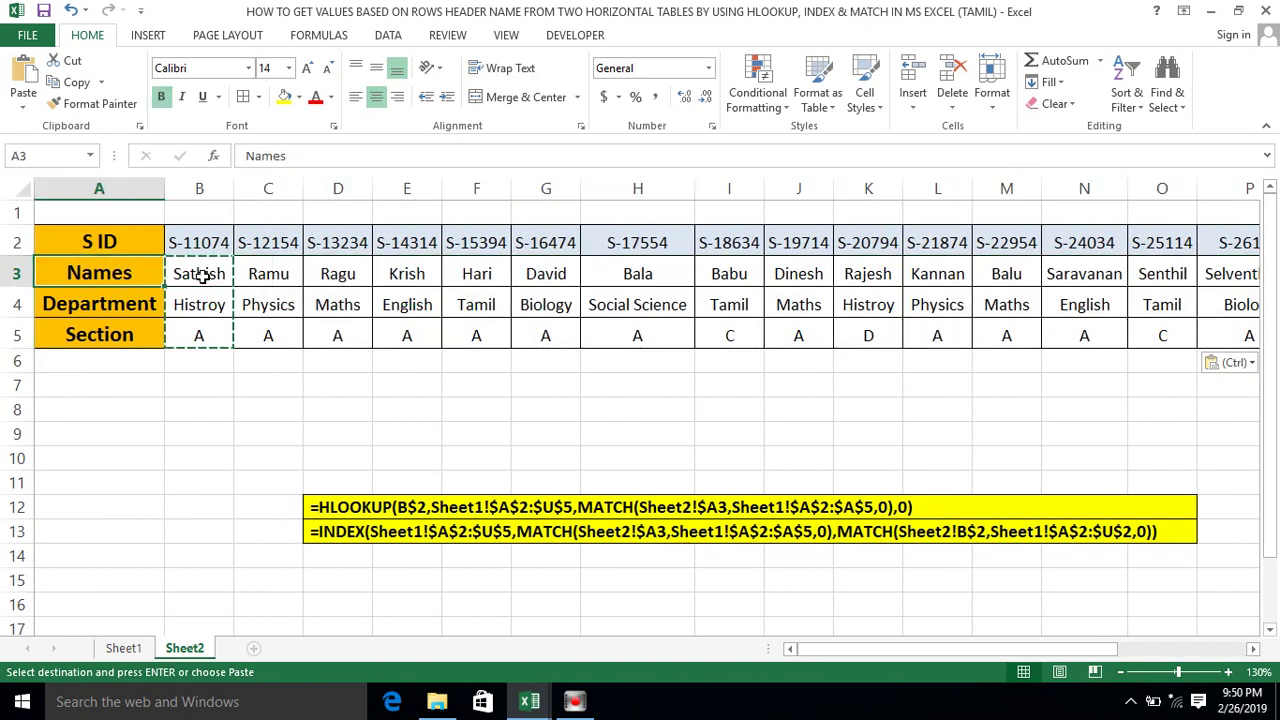
key(Up)
key(Down)
key(Escape)
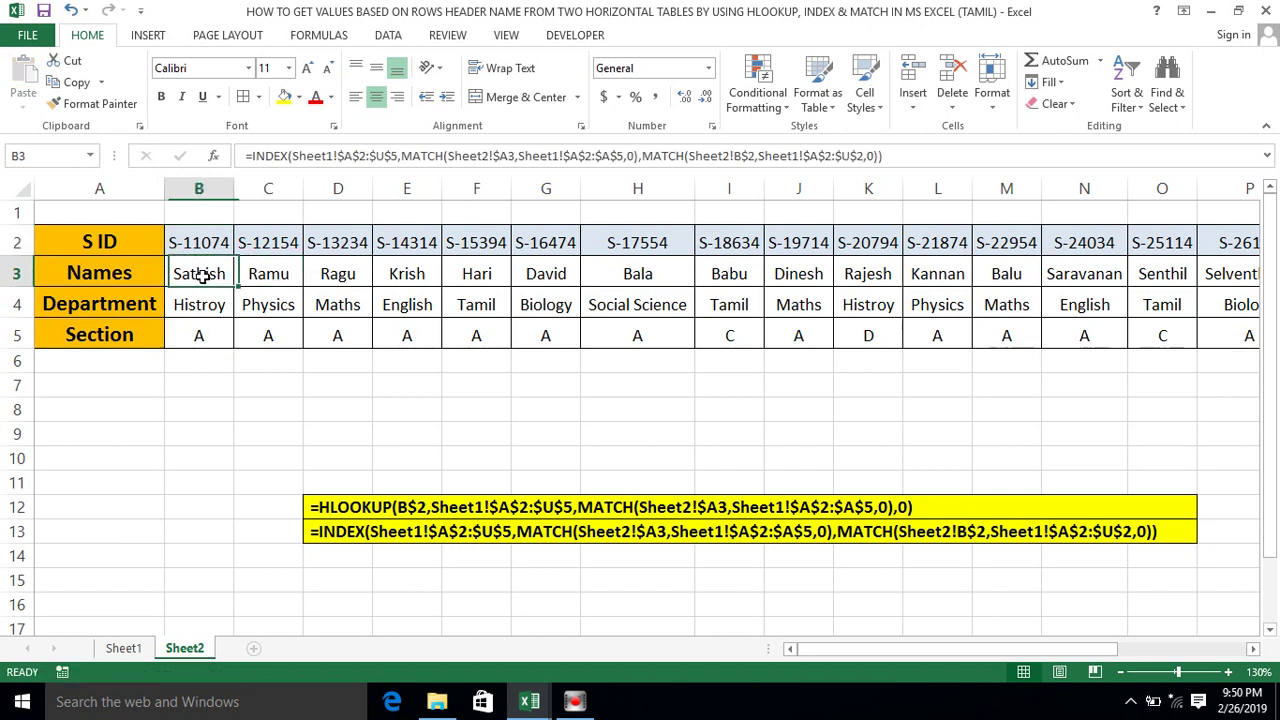
- Change the row header in A3 to Section to test the INDEX and MATCH lookup
key(Left)
text(Section)
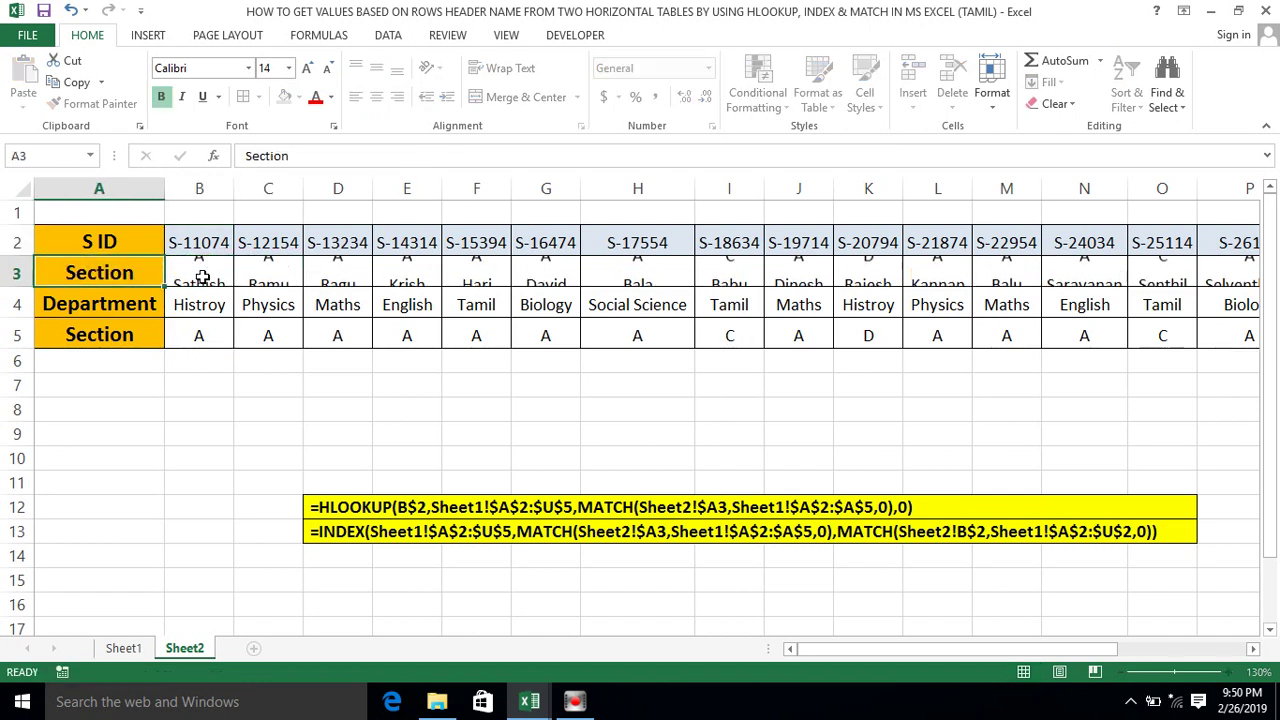
- Change the row header in A4 to Names to test the lookup in the second result row
key(Return)
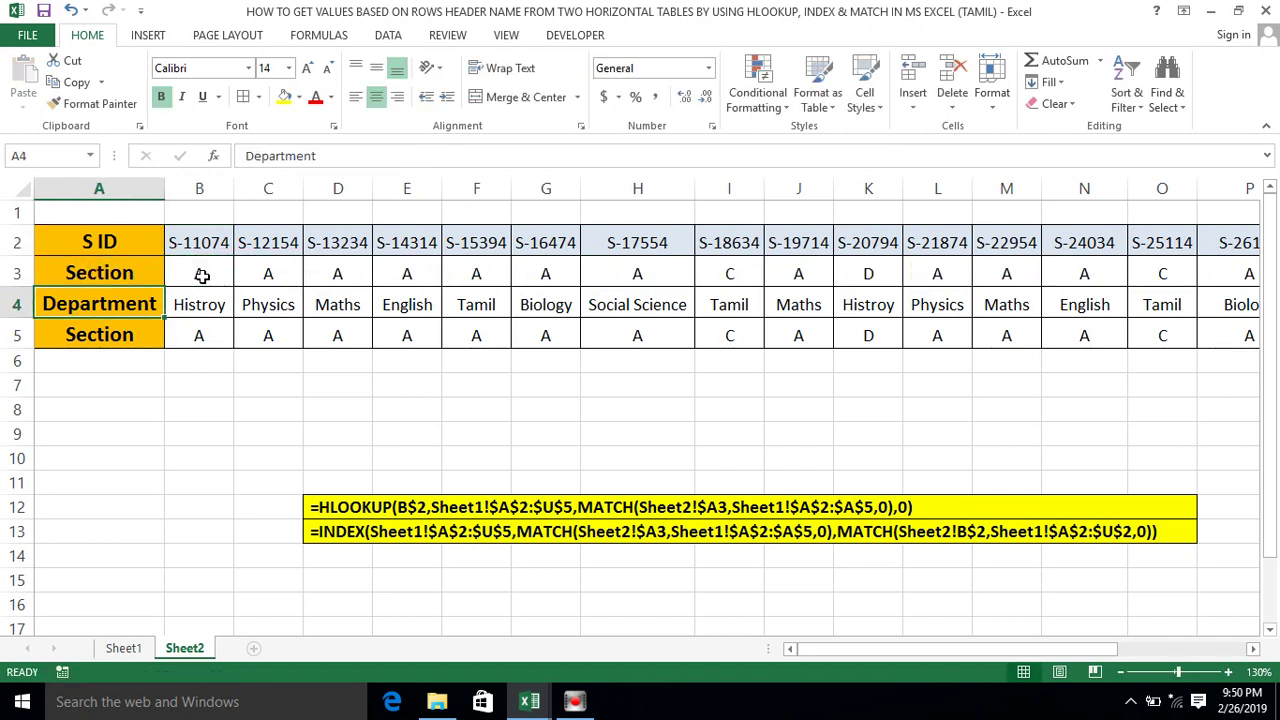
key(Down)
key(Up)
text(ANme)
key(BackSpace)
key(BackSpace)
key(BackSpace)
key(BackSpace)
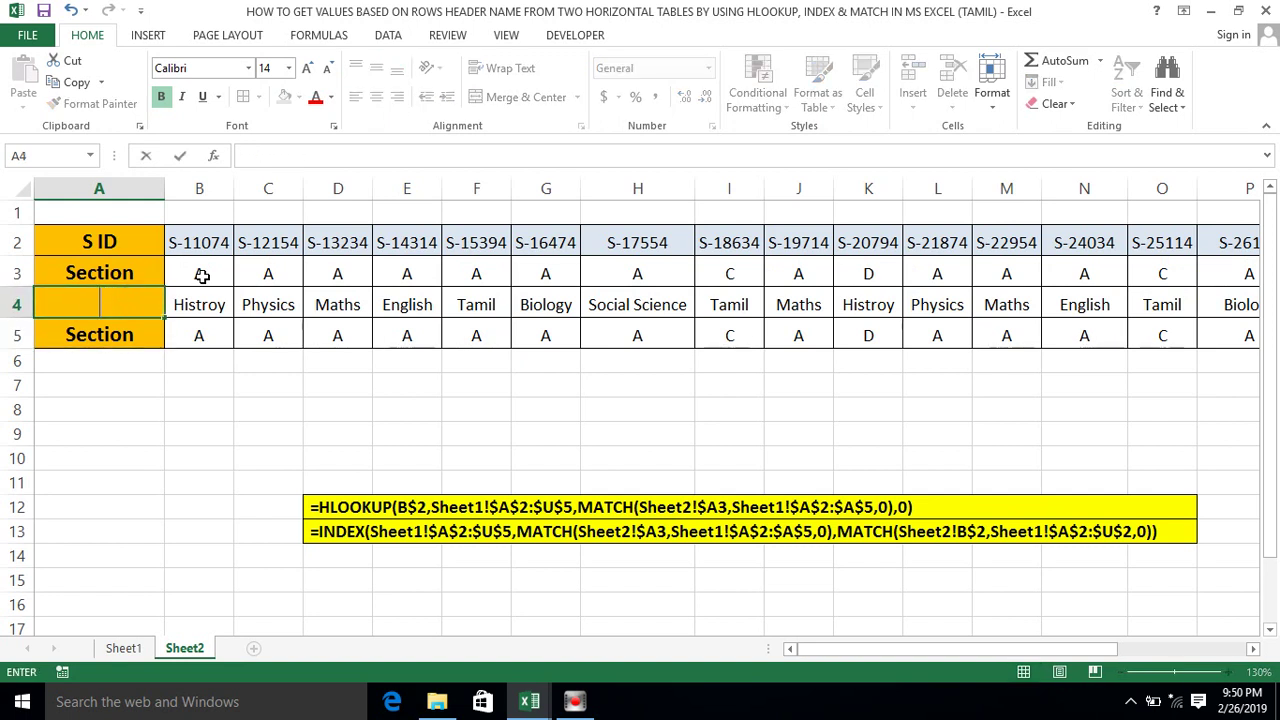
text(Names)
key(Return)
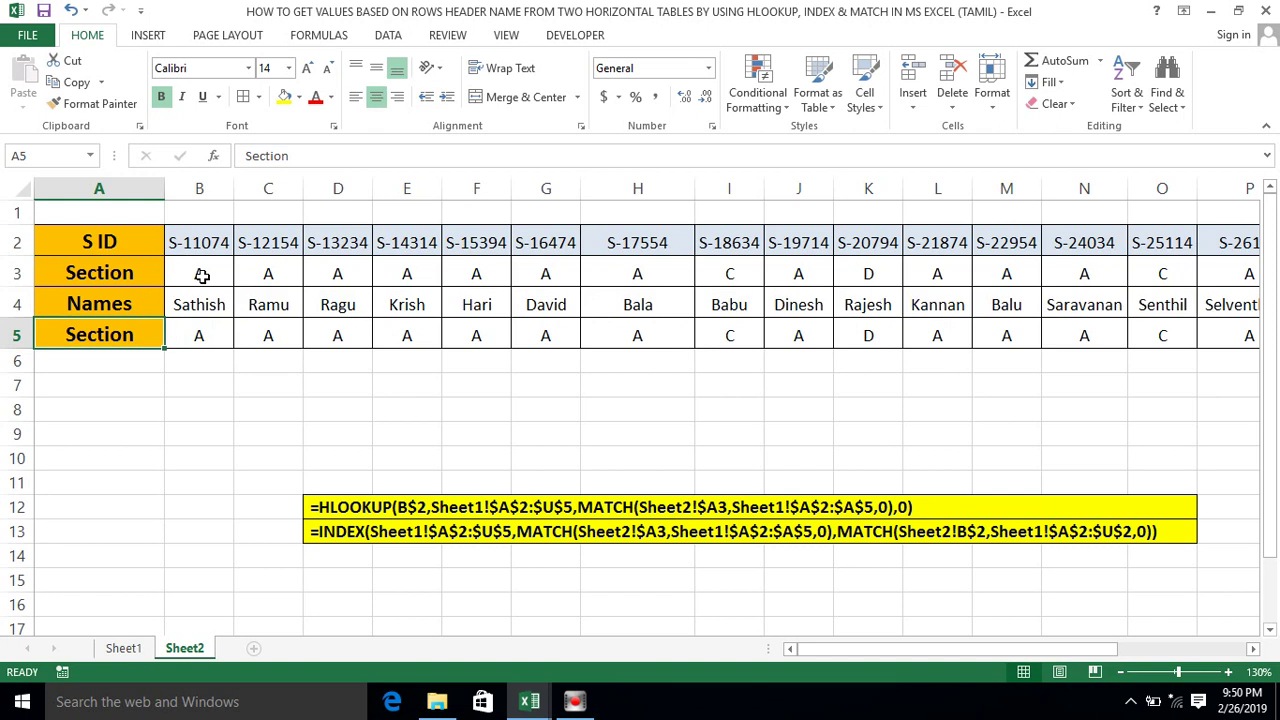
- Change the row header in A5 to Department
text(Depar)
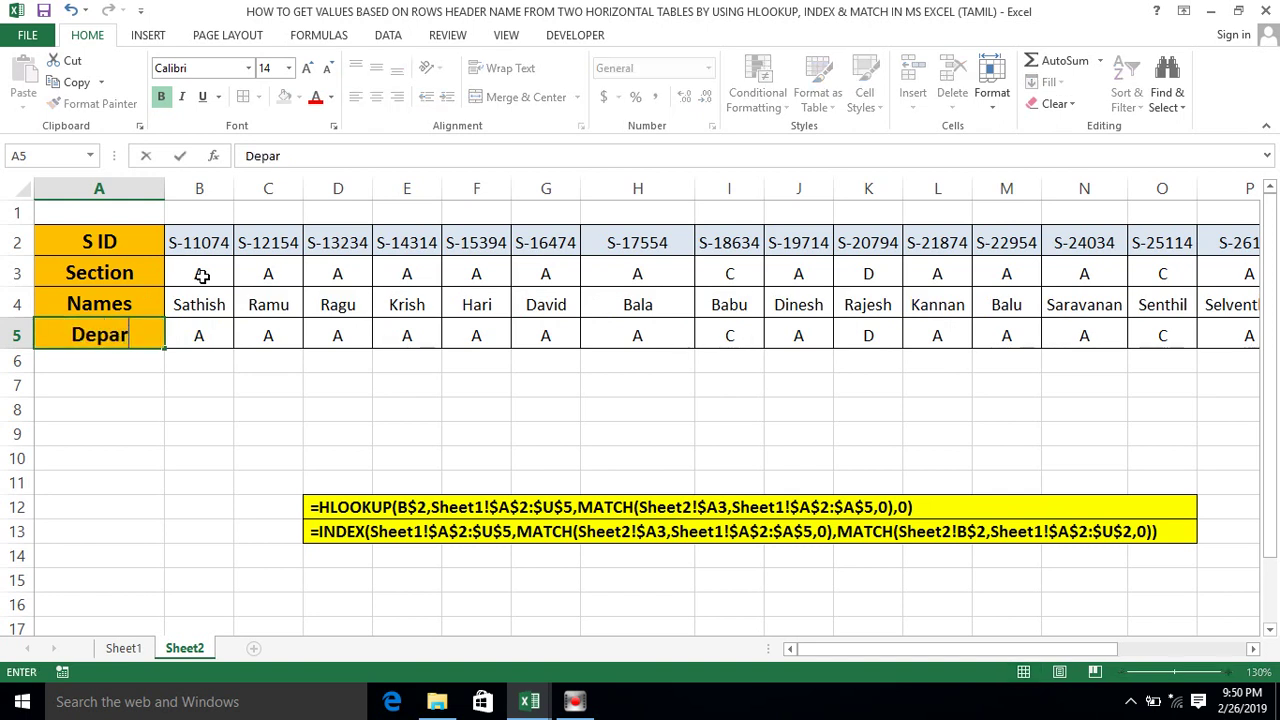
text(tment)
key(Return)
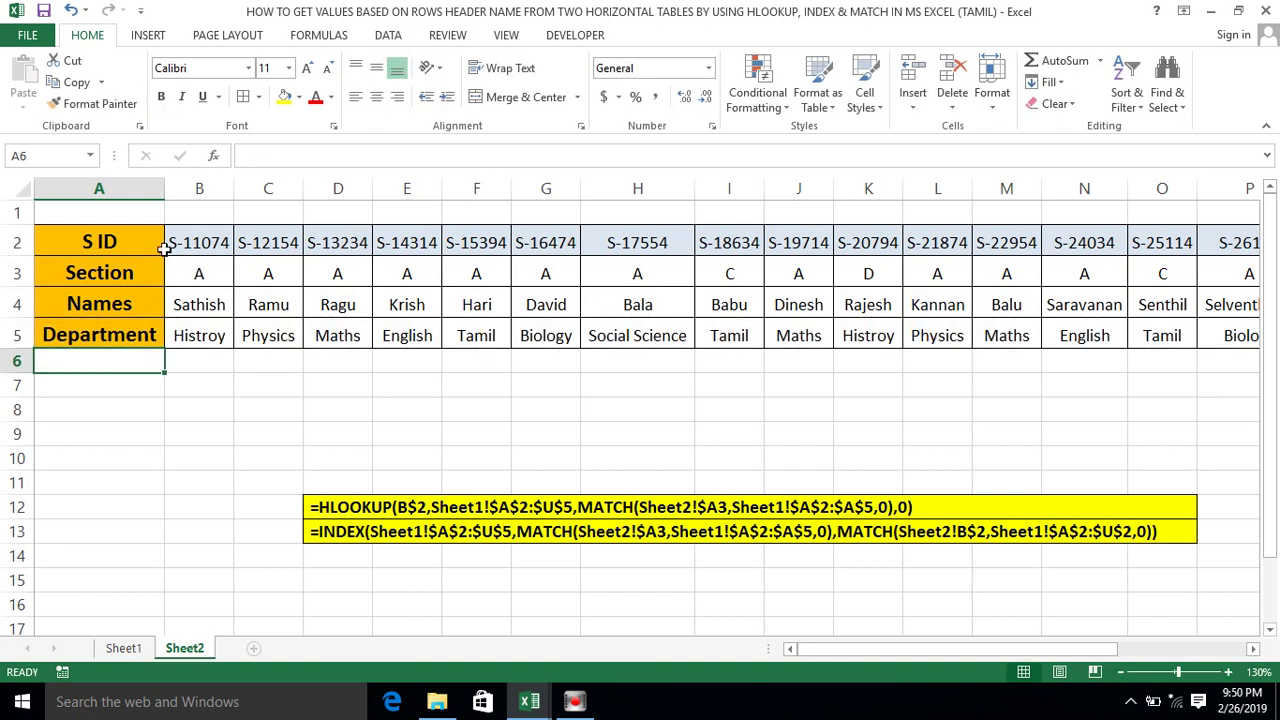
- Compare the rearranged row headers on Sheet2 with the source headers in A2:A5 on Sheet1
click(120, 308)
click(125, 273)
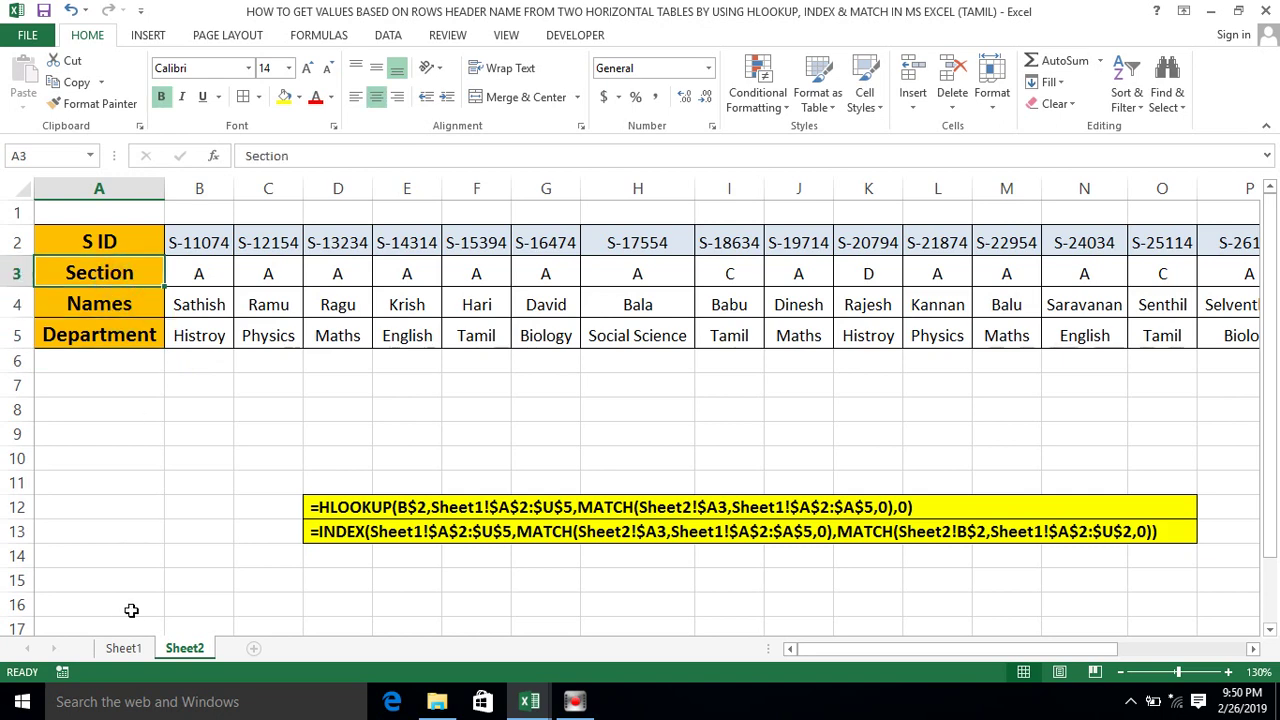
click(123, 649)
click(47, 242)
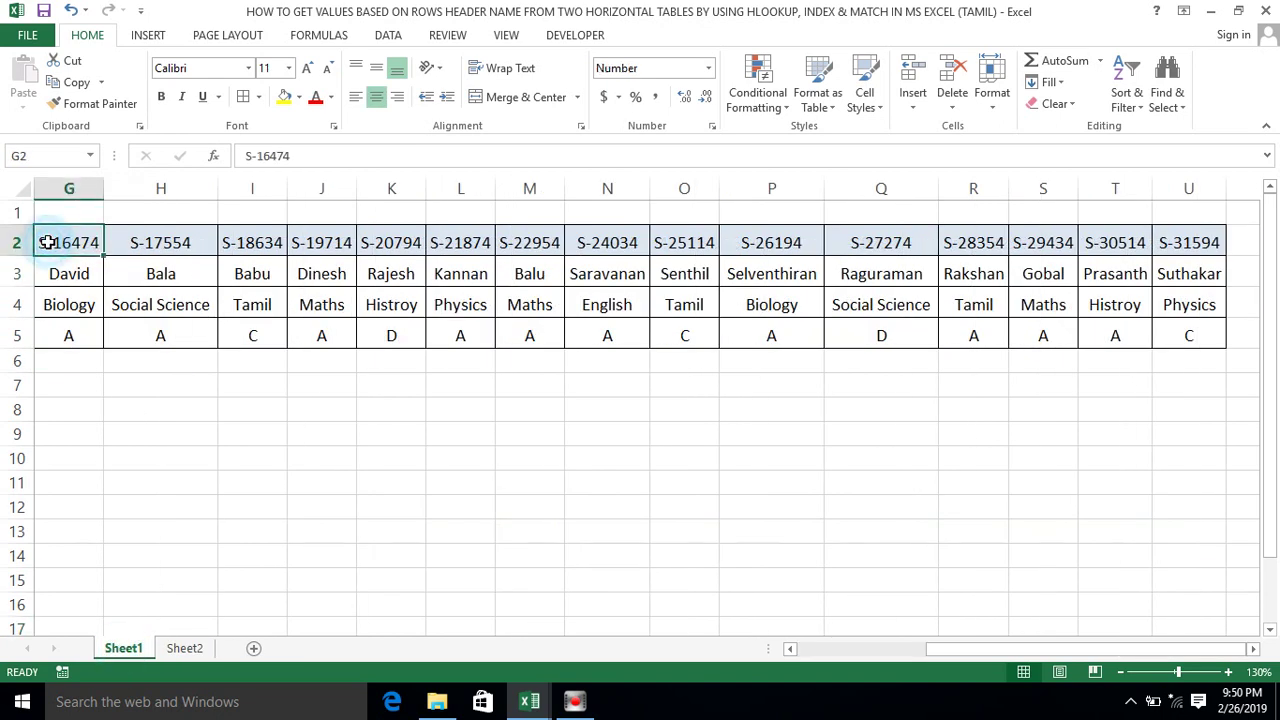
key(ctrl+Left)
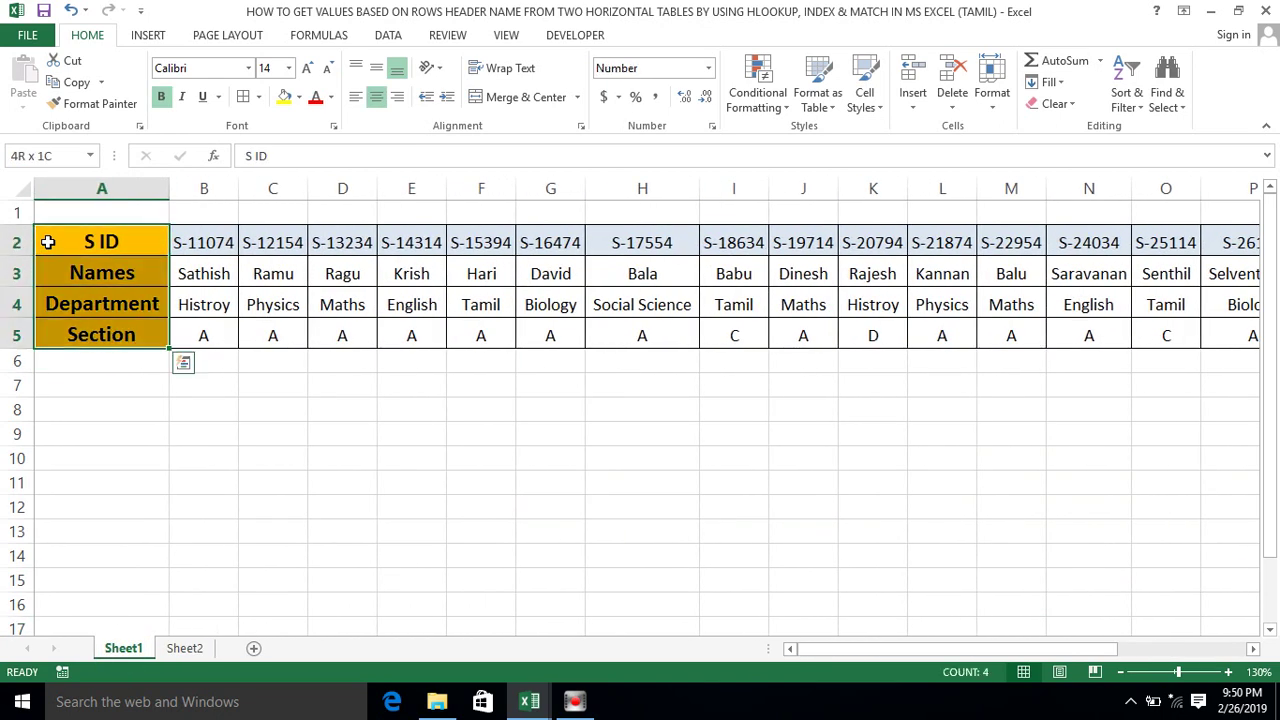
click(181, 646)
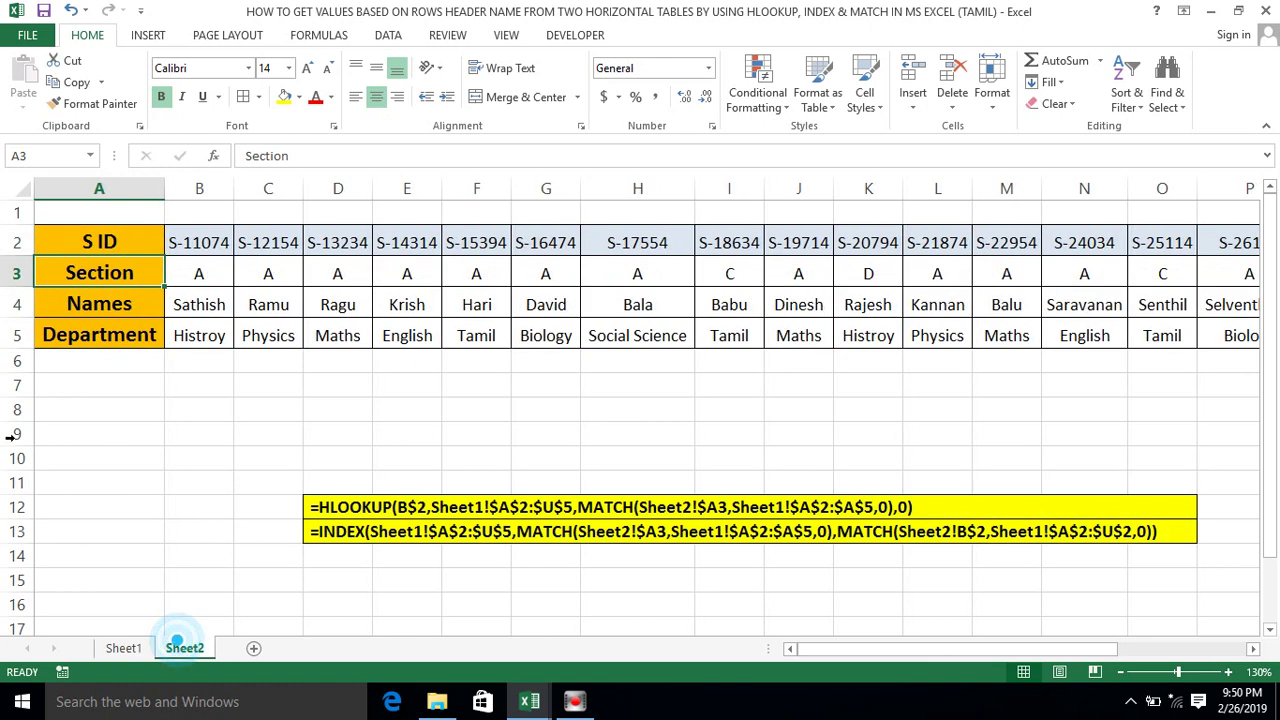
- Shorten the row header in A4 to Nam and inspect the lookup results across row 4
double_click(140, 307)
key(BackSpace)
key(BackSpace)
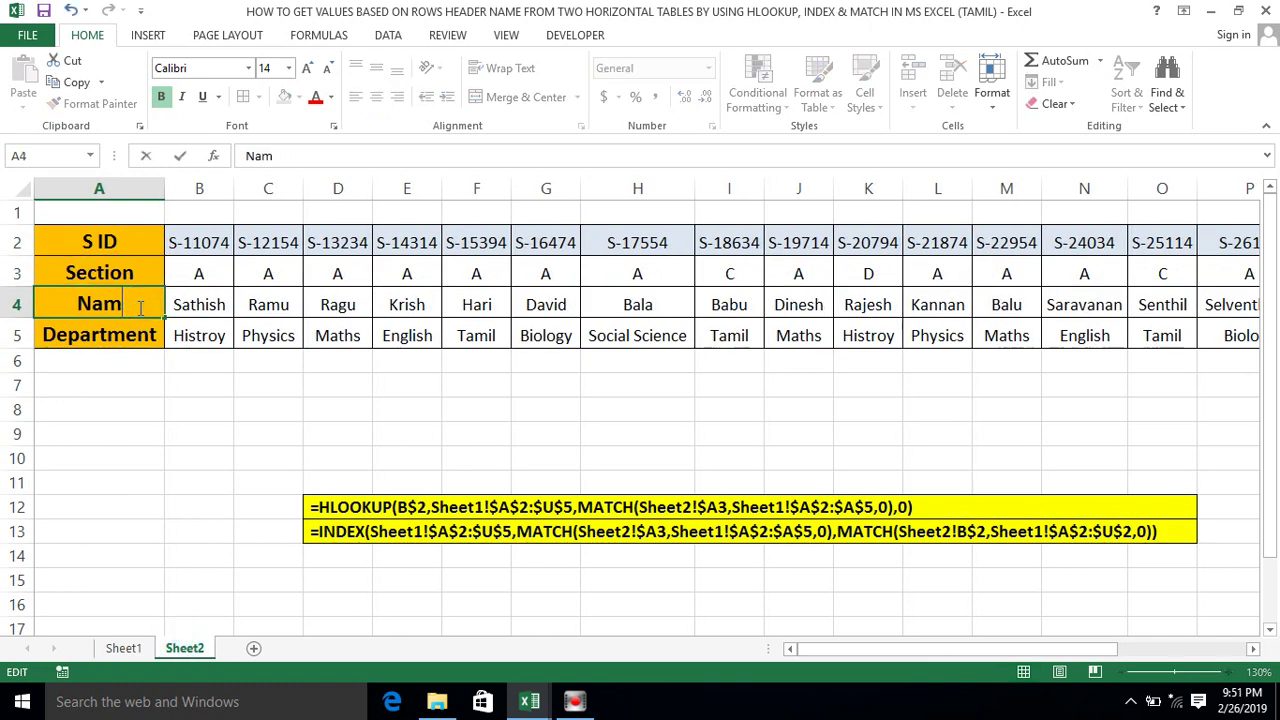
key(Return)
key(Up)
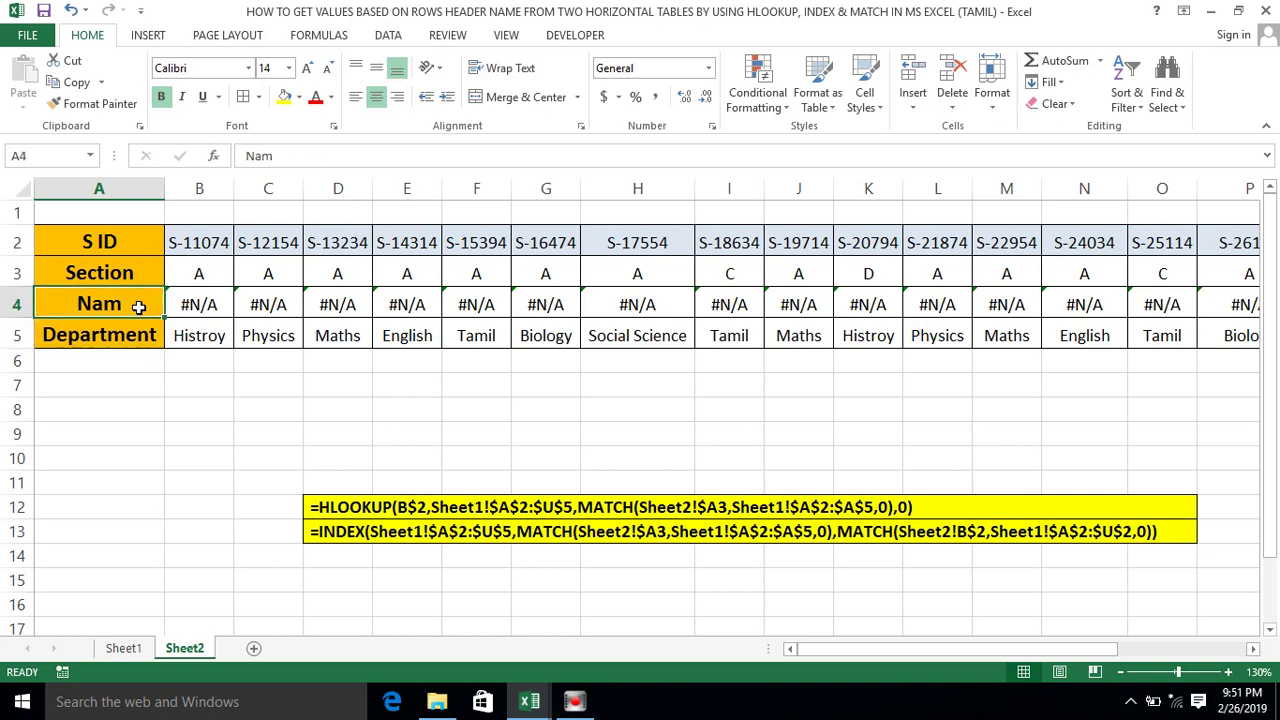
key(Right)
key(shift+Right)
key(shift+Right)
key(shift+Right)
key(shift+Right)
key(shift+Right)
key(shift+Right)
key(shift+Right)
key(shift+Right)
key(shift+Right)
key(shift+Right)
key(shift+Right)
key(shift+Right)
key(shift+Right)
key(shift+Right)
key(shift+Right)
key(shift+Right)
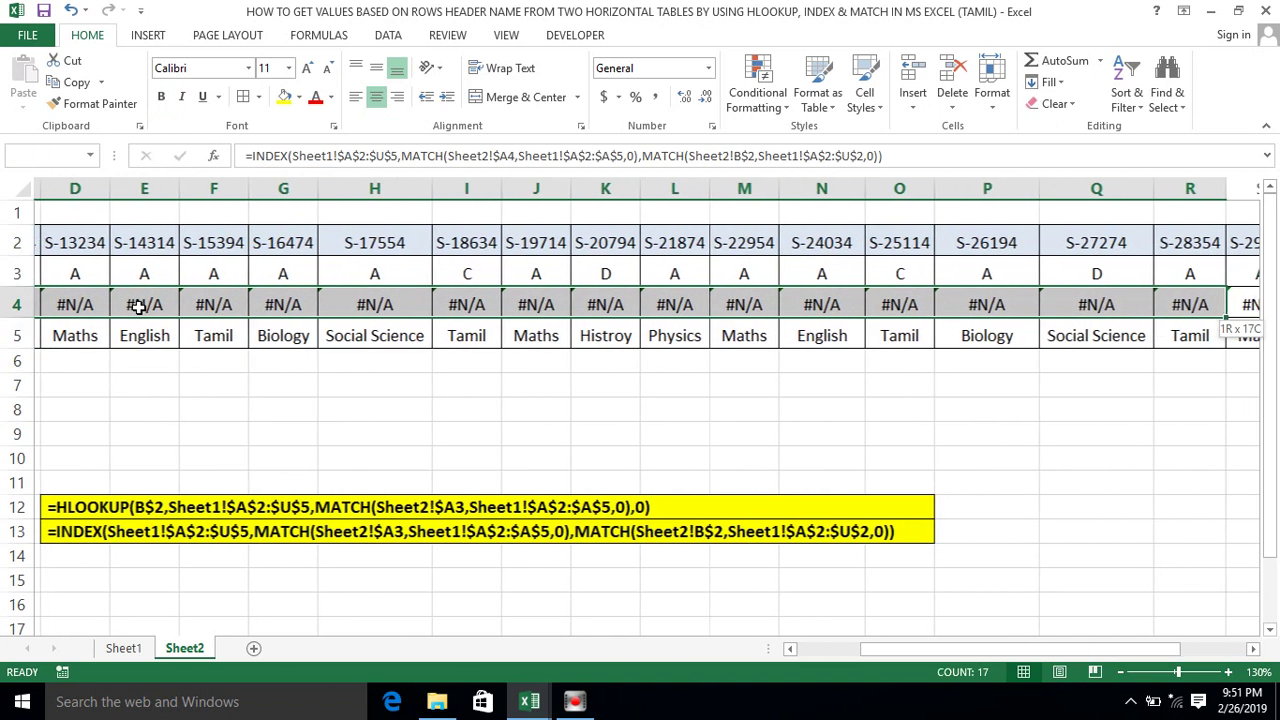
- Restore the row header in A4 to Names
key(Home)
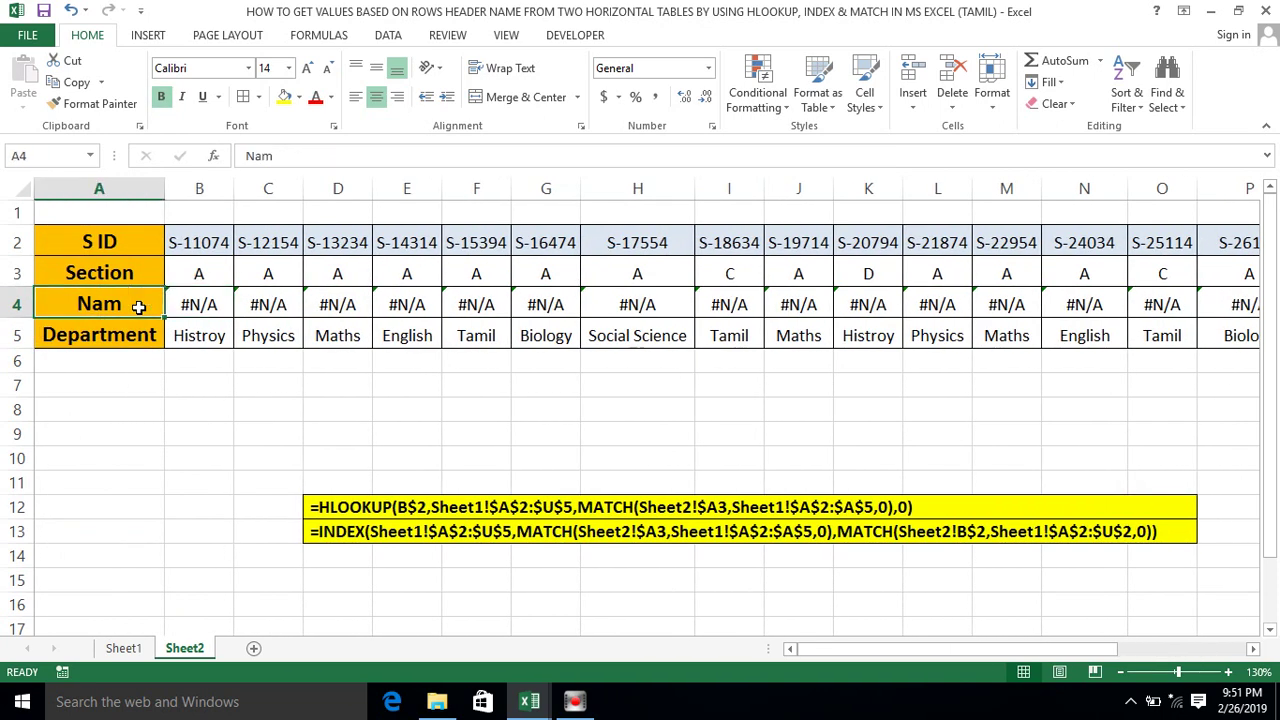
text(Names)
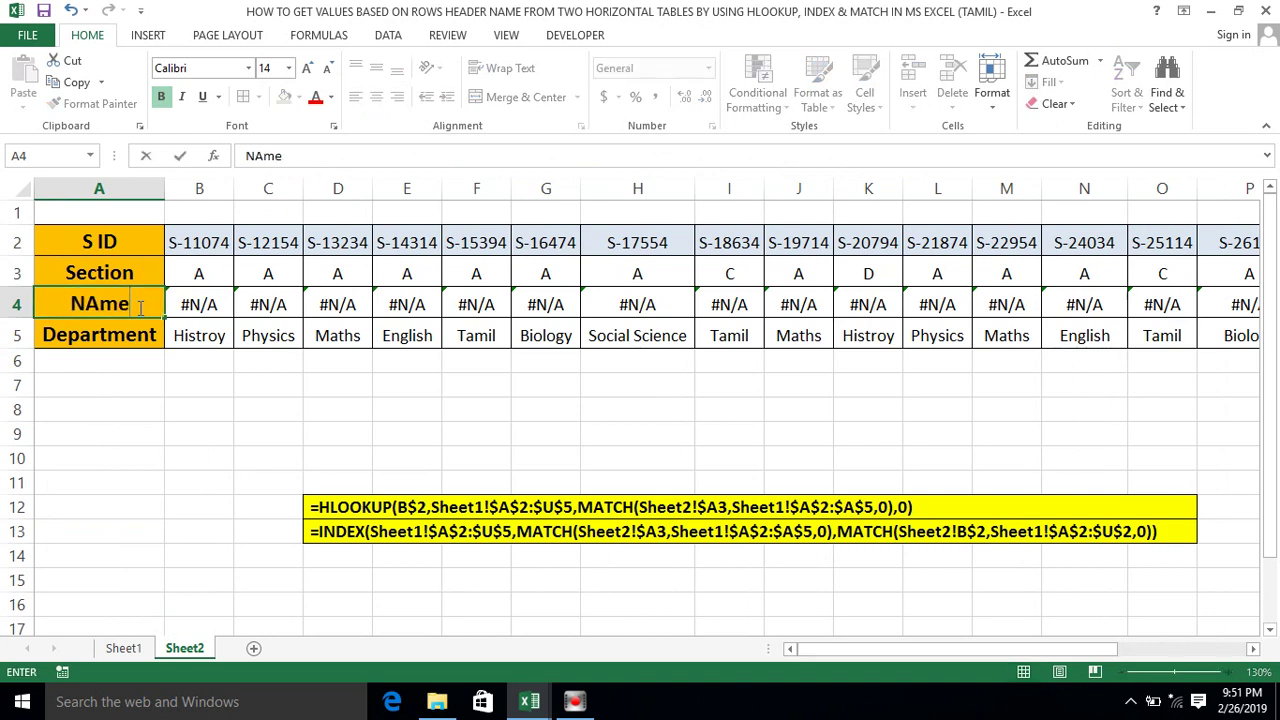
key(Return)
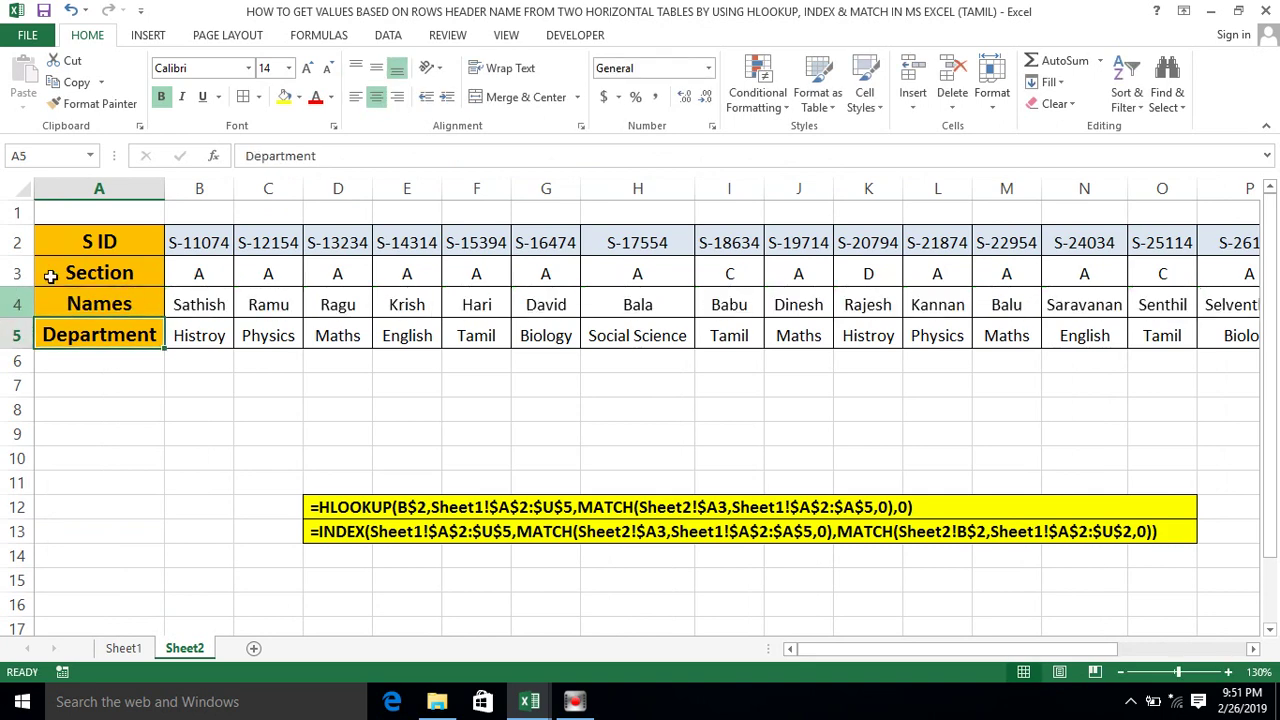
- Change the row header in A3 to Sectionx to test a header missing from the source table
double_click(135, 275)
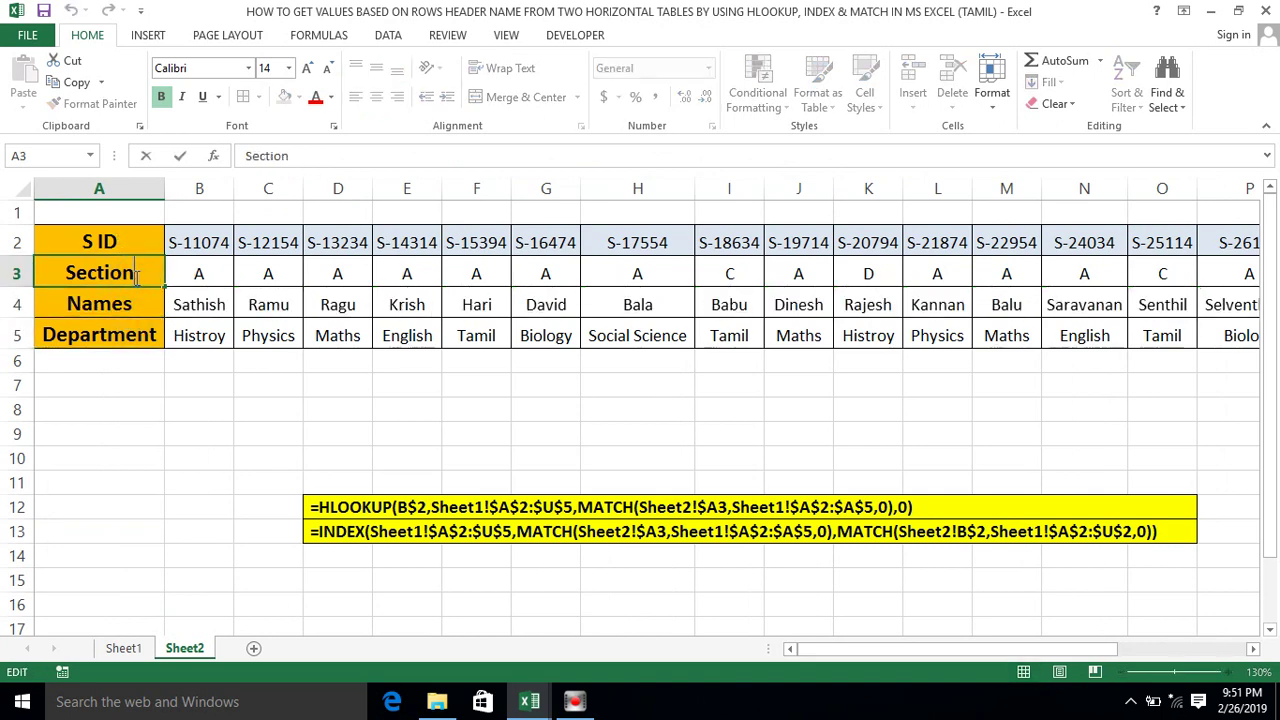
text(x)
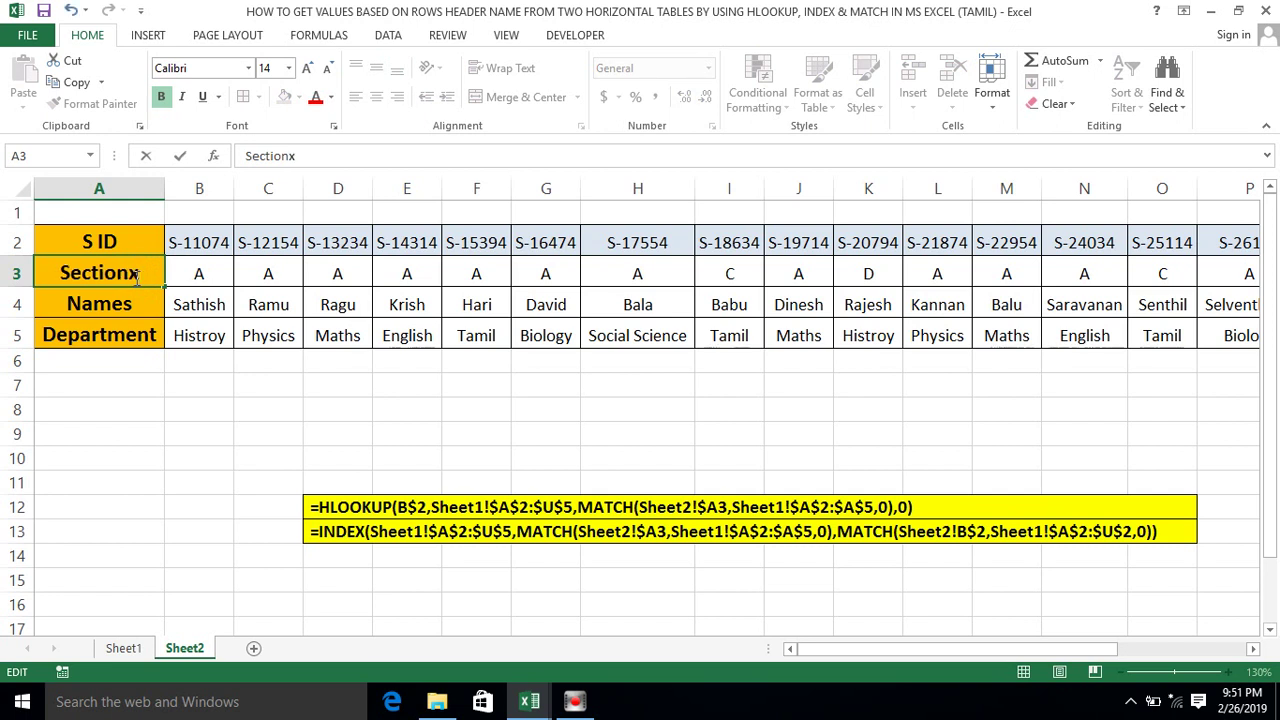
key(Return)
click(135, 277)
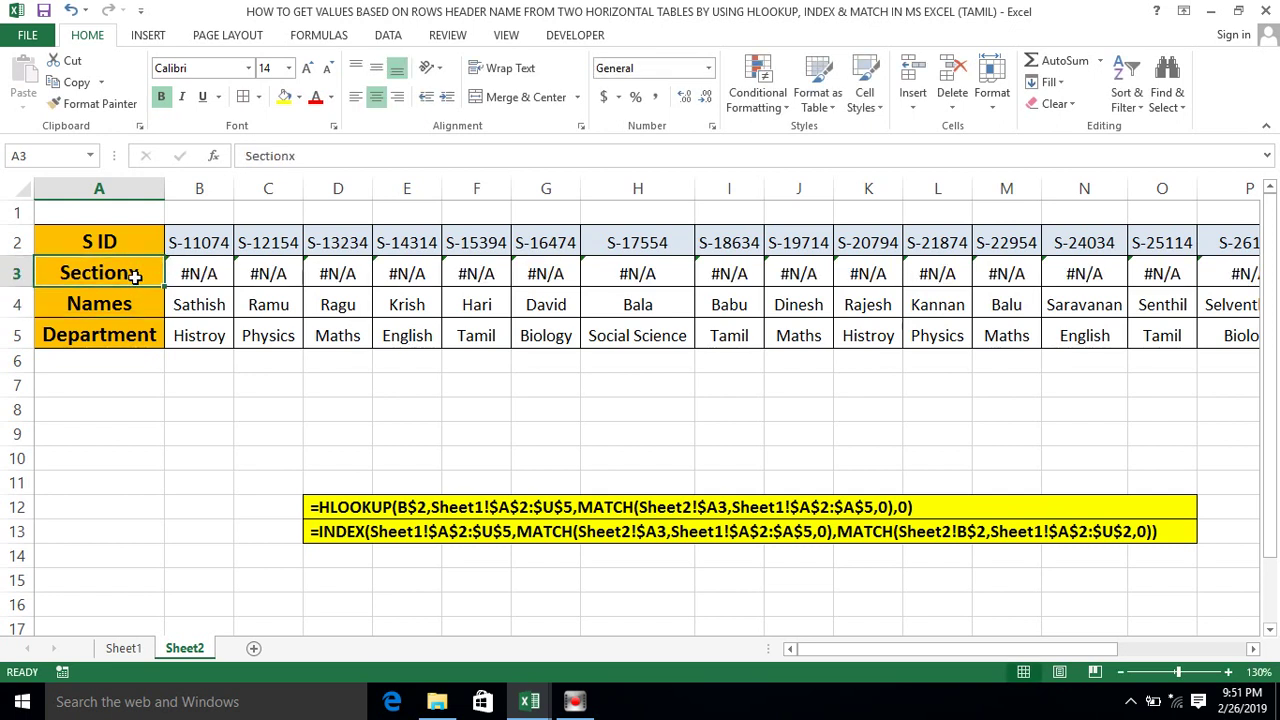
- Restore the row header in A3 to Section
double_click(135, 277)
key(BackSpace)
key(Return)
- Shorten the row header in A5 to Depar and check the formula result in B5
key(Return)
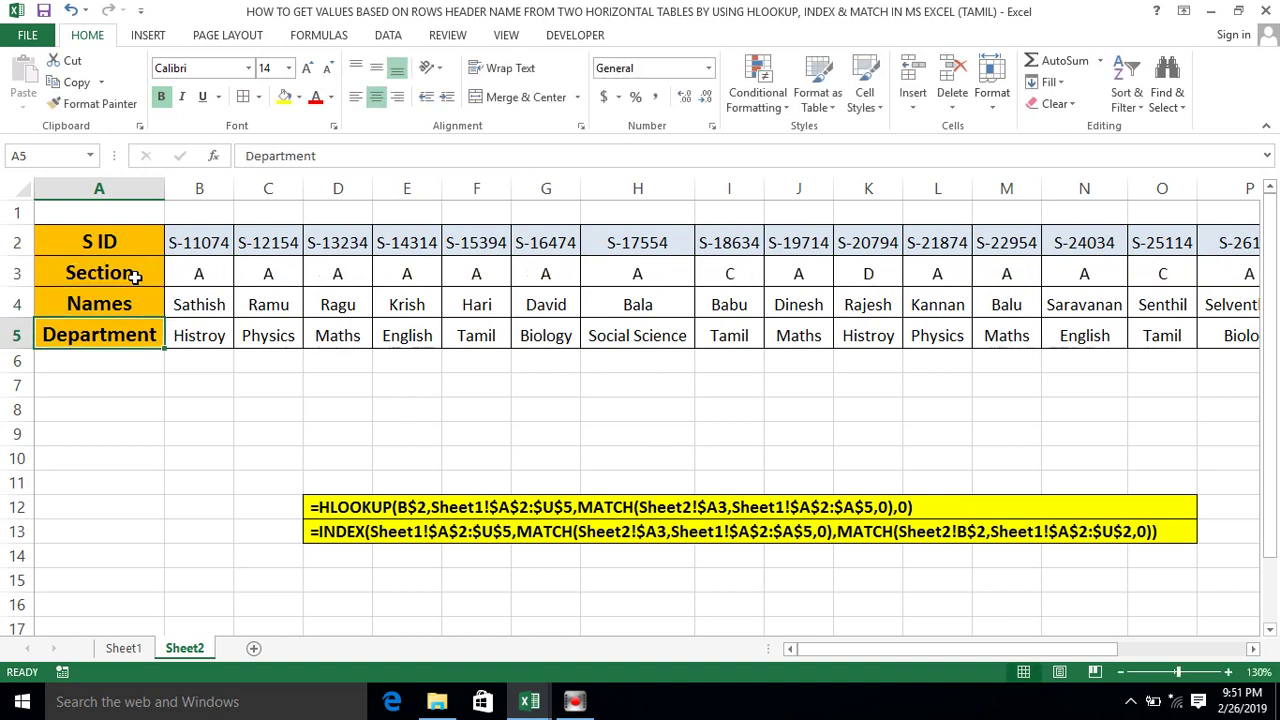
key(F2)
key(BackSpace)
key(BackSpace)
key(BackSpace)
key(BackSpace)
key(BackSpace)
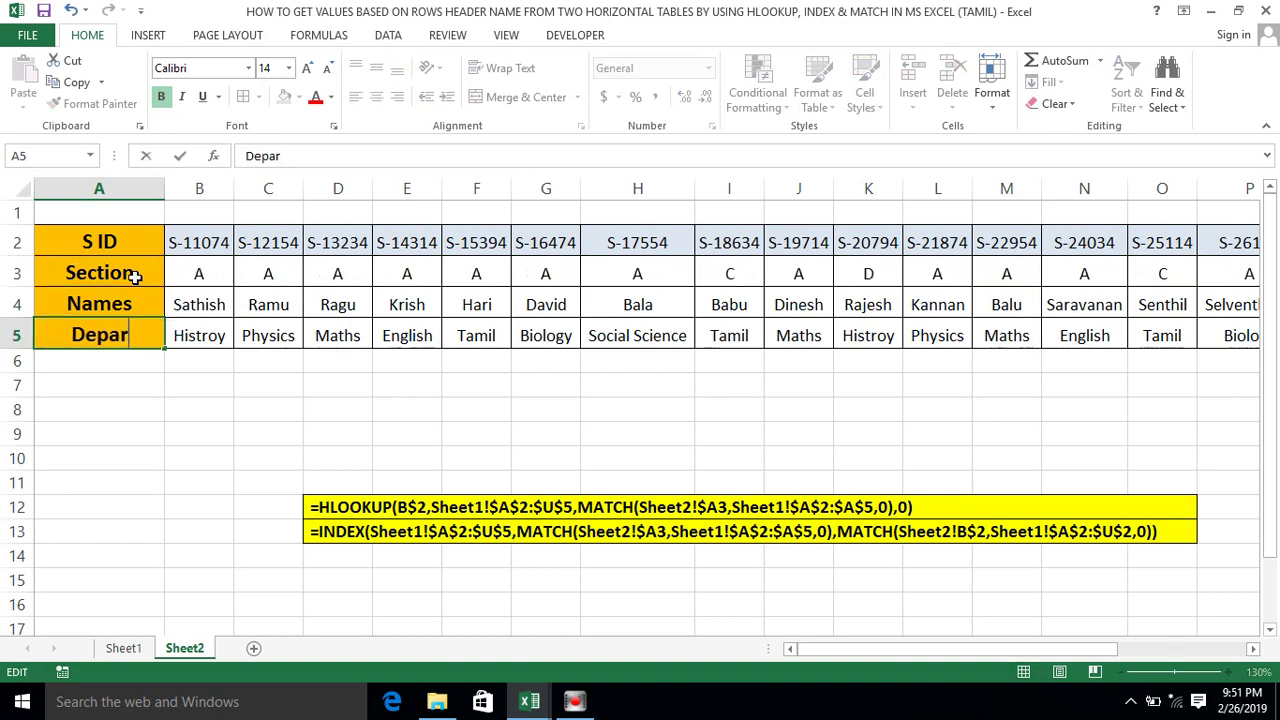
key(Return)
key(Up)
key(Right)
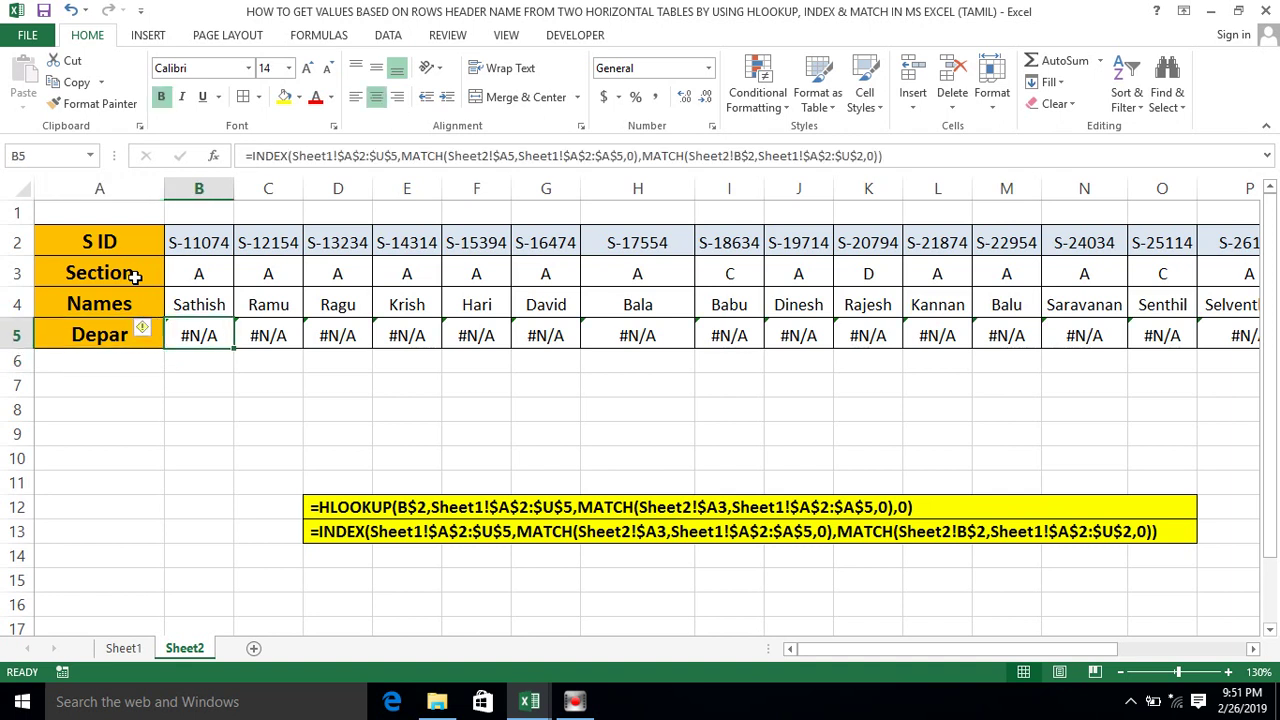
- Restore the row header in A5 to Department
key(Left)
text(De)
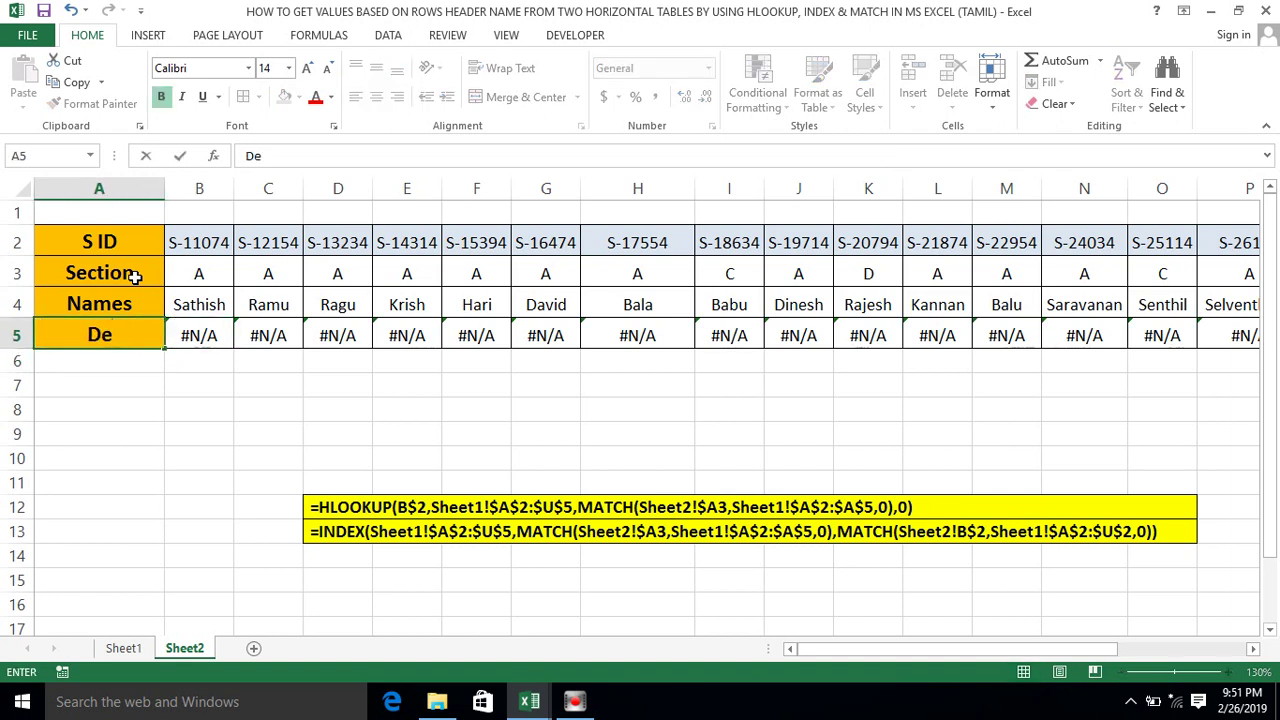
text(partment)
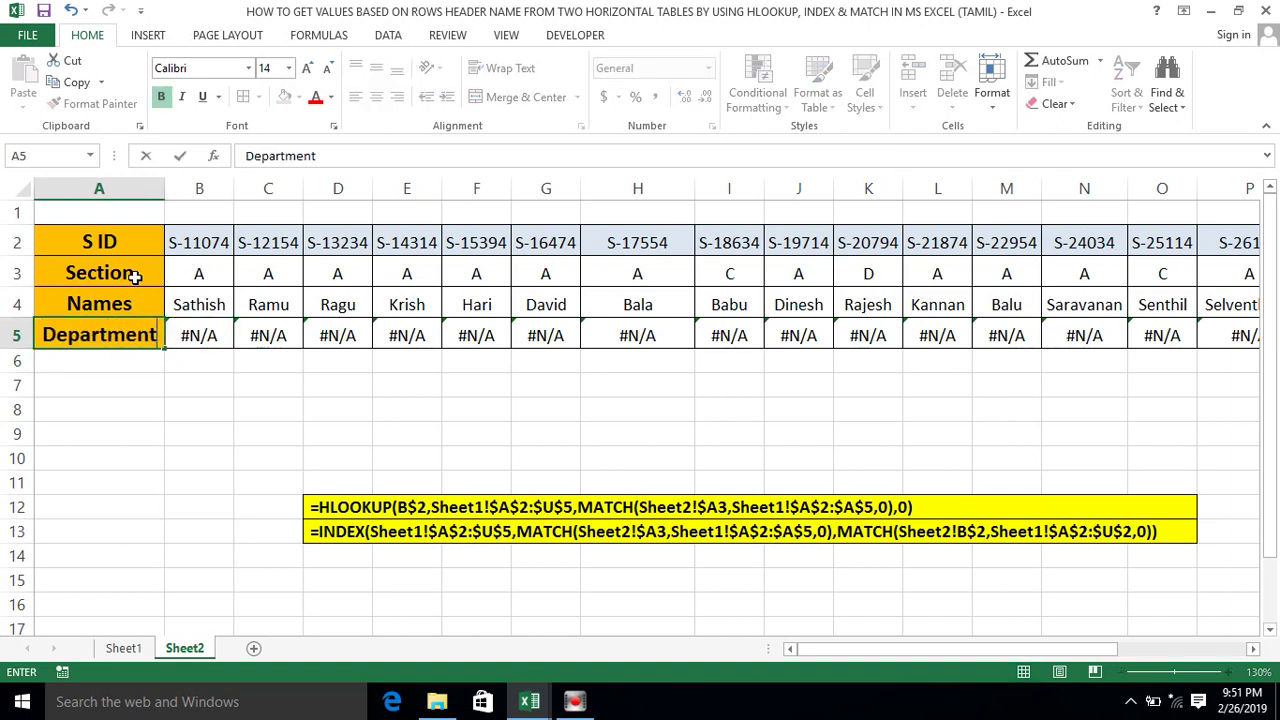
key(Return)
- Examine the INDEX formula in B3, highlighting its row and column MATCH arguments, and leave the formula unedited
click(134, 295)
click(171, 279)
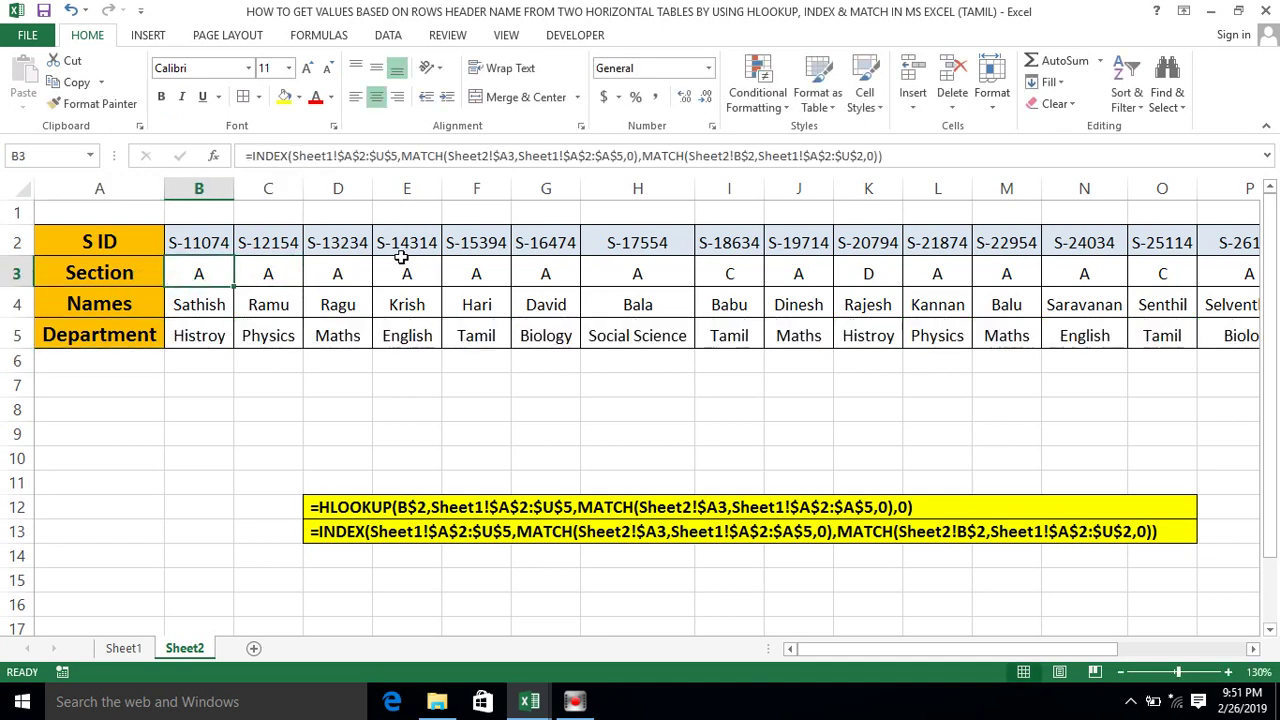
click(166, 294)
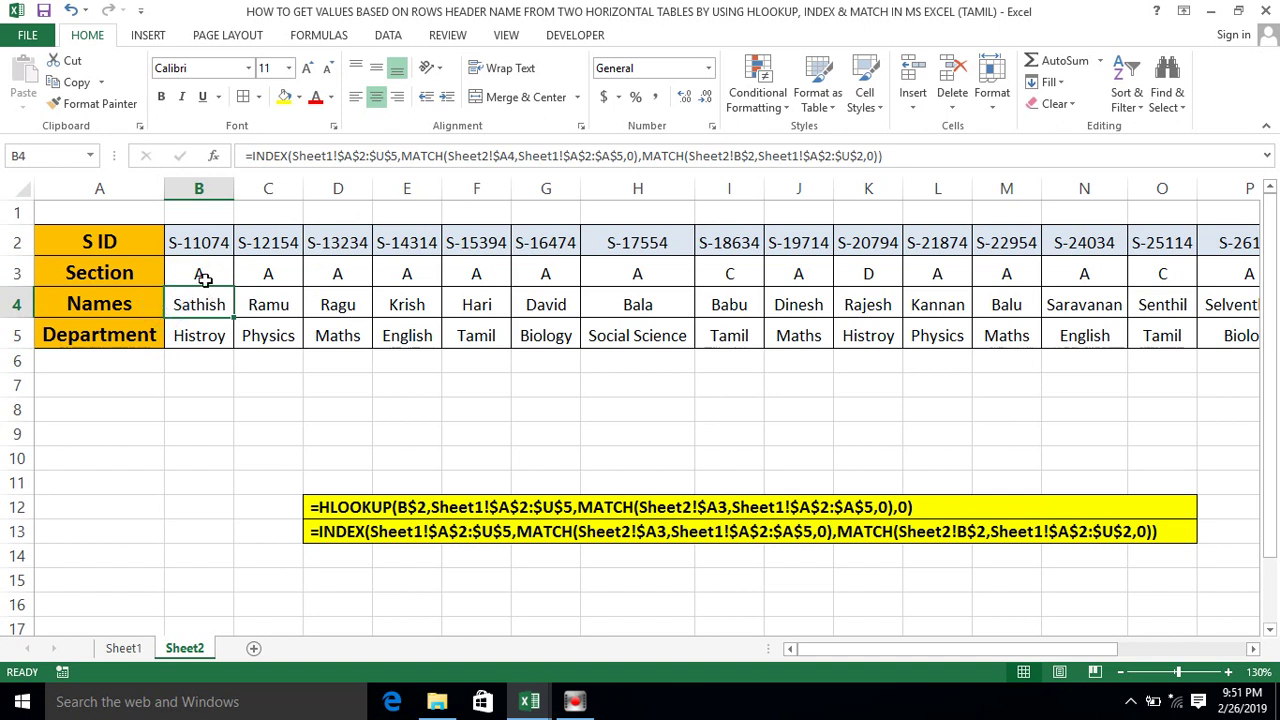
click(204, 278)
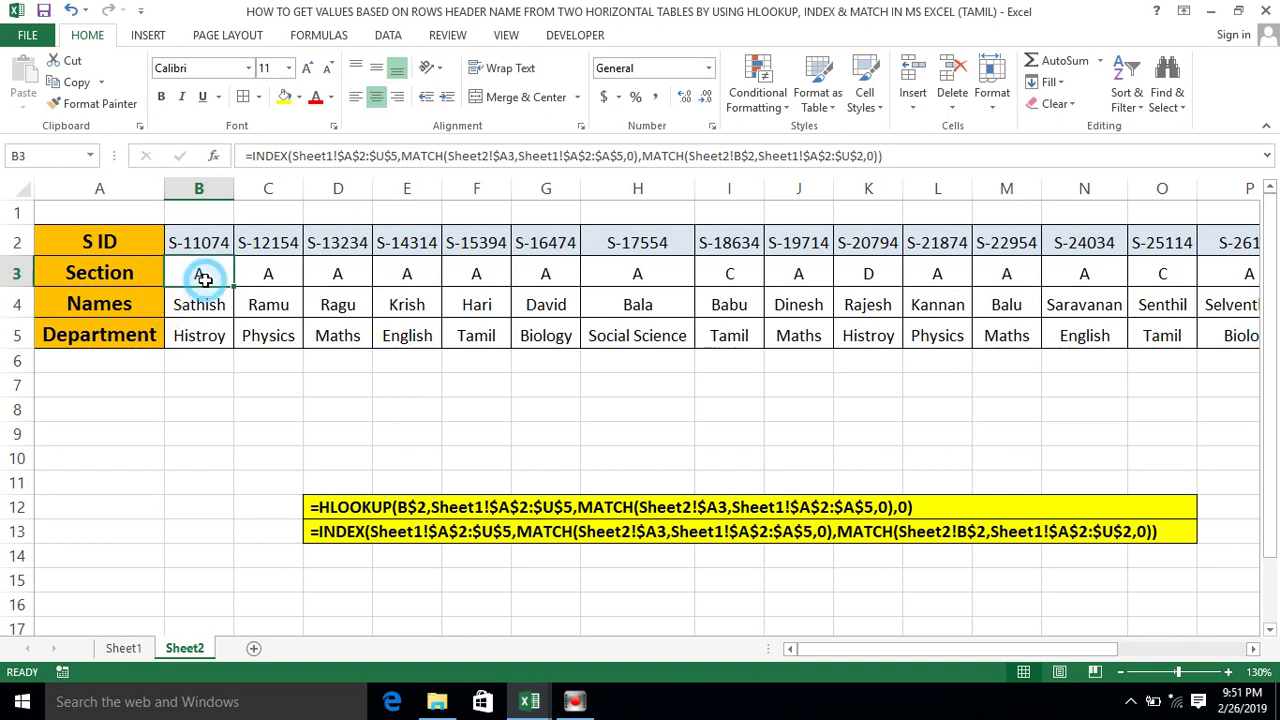
click(436, 152)
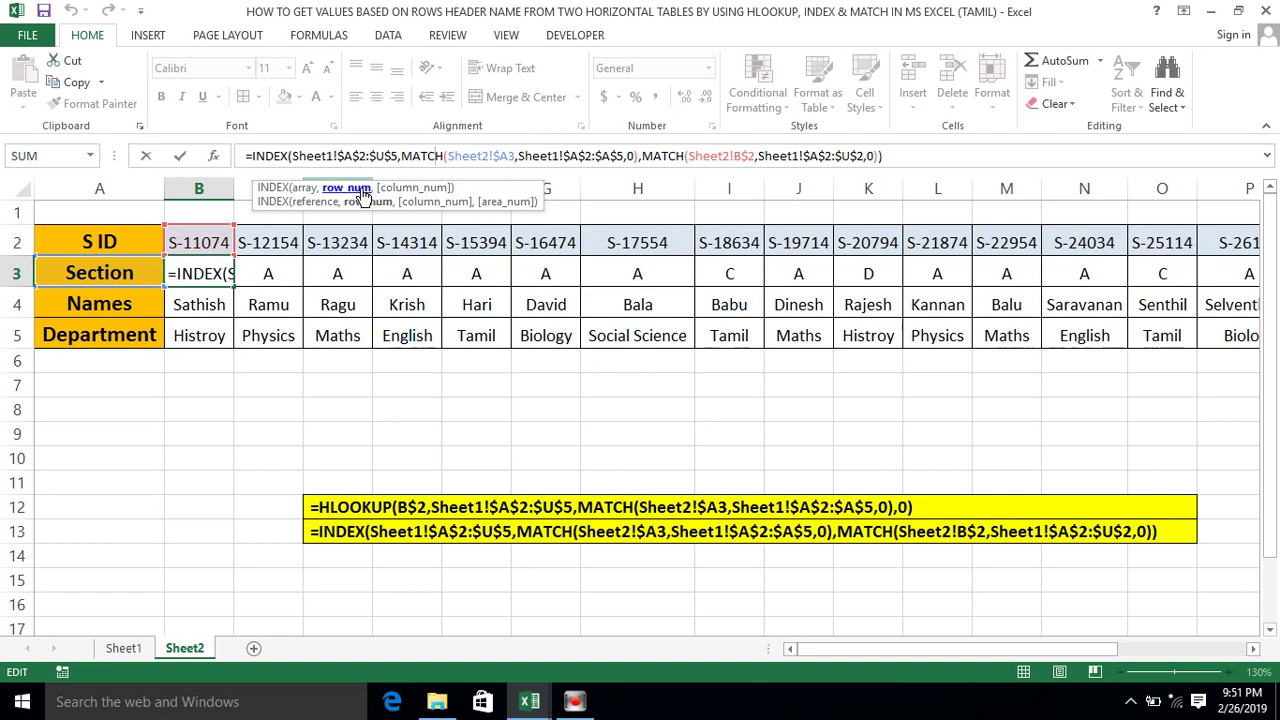
drag(402, 155, 643, 152)
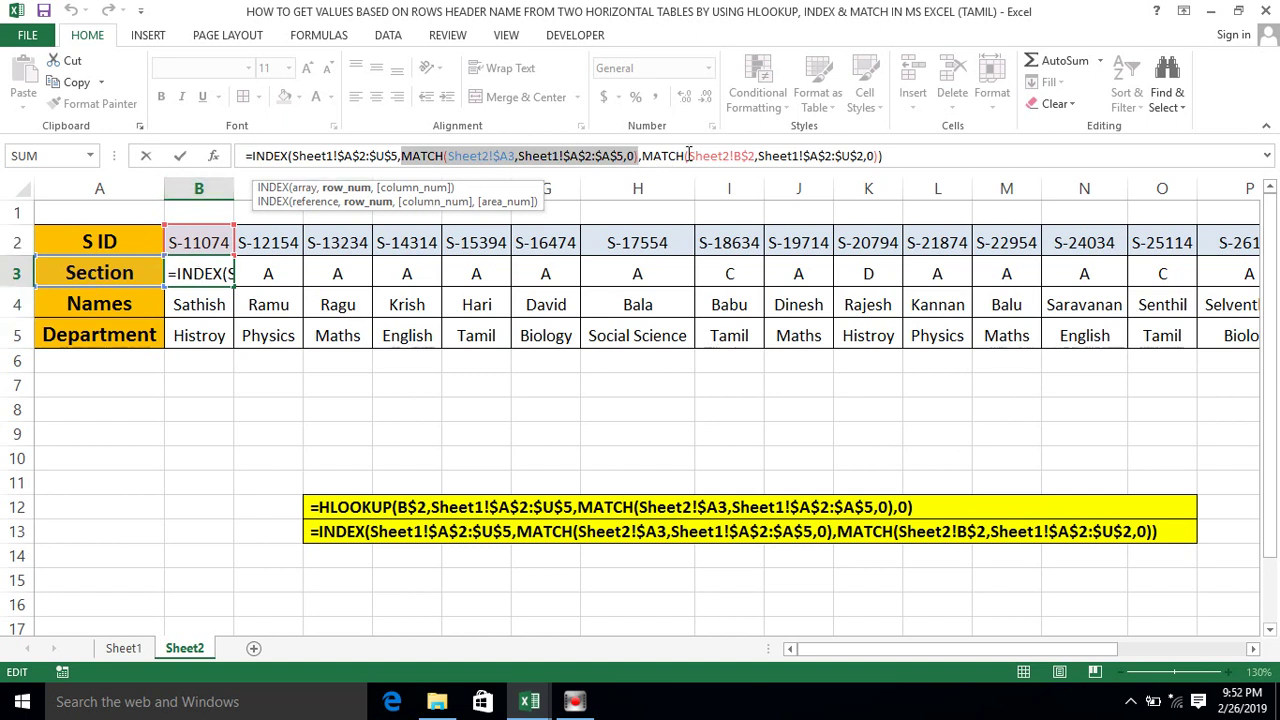
drag(688, 155, 800, 178)
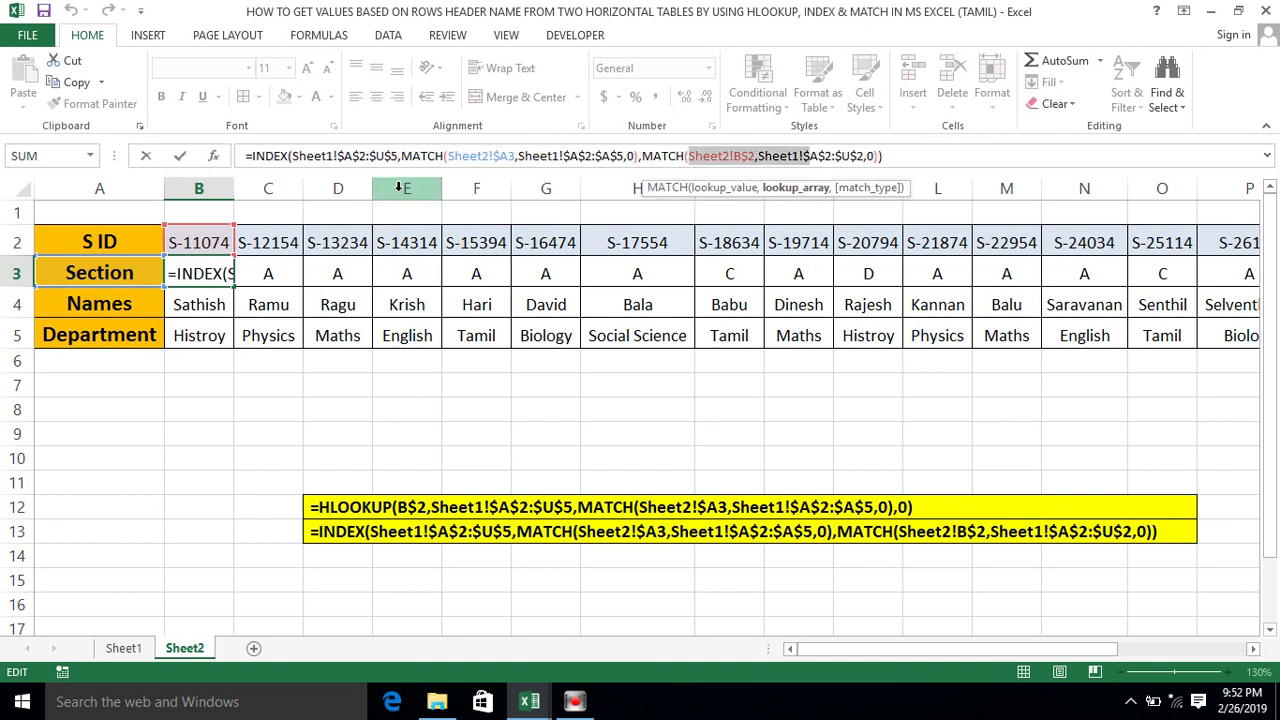
drag(400, 188, 222, 256)
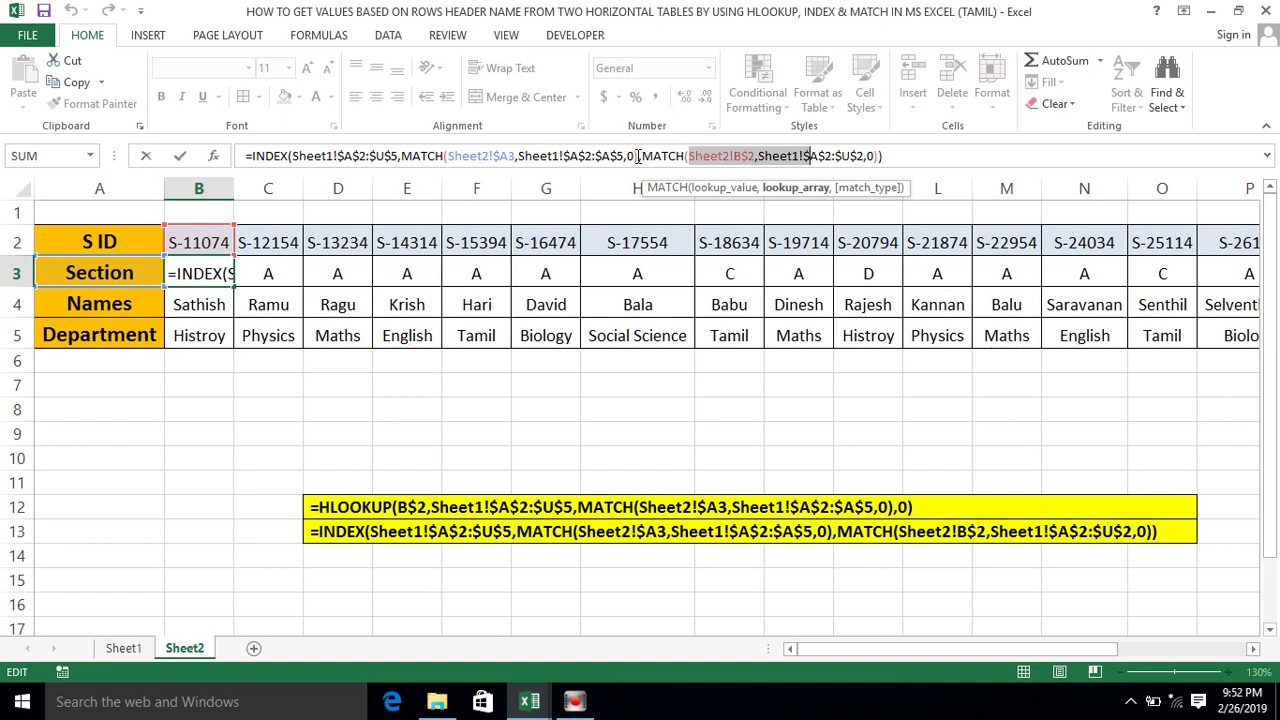
drag(638, 157, 401, 157)
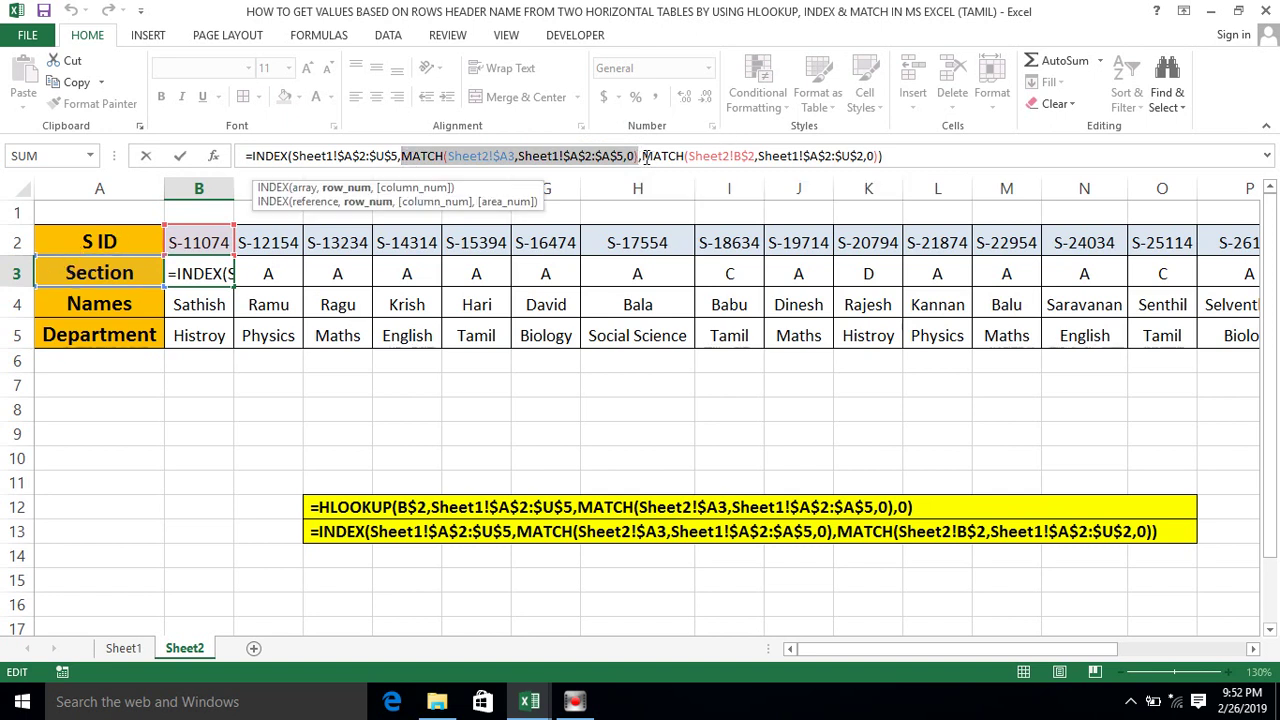
drag(643, 157, 880, 156)
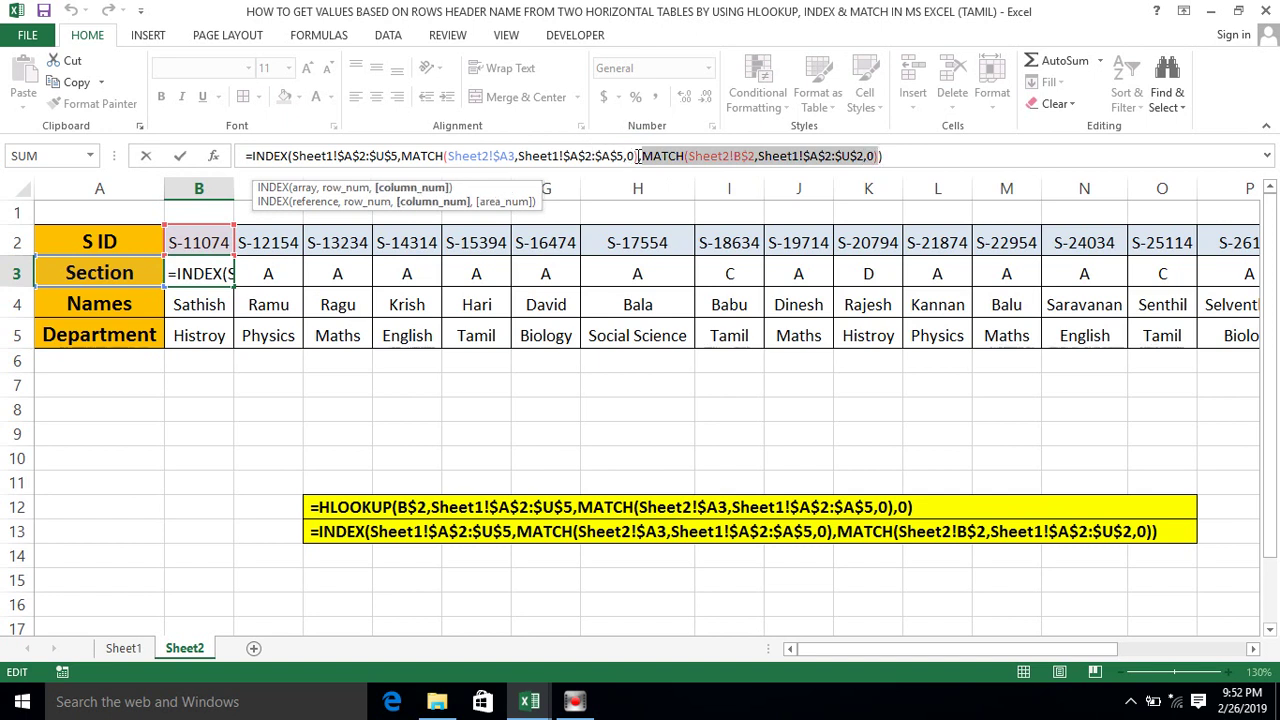
drag(637, 157, 403, 153)
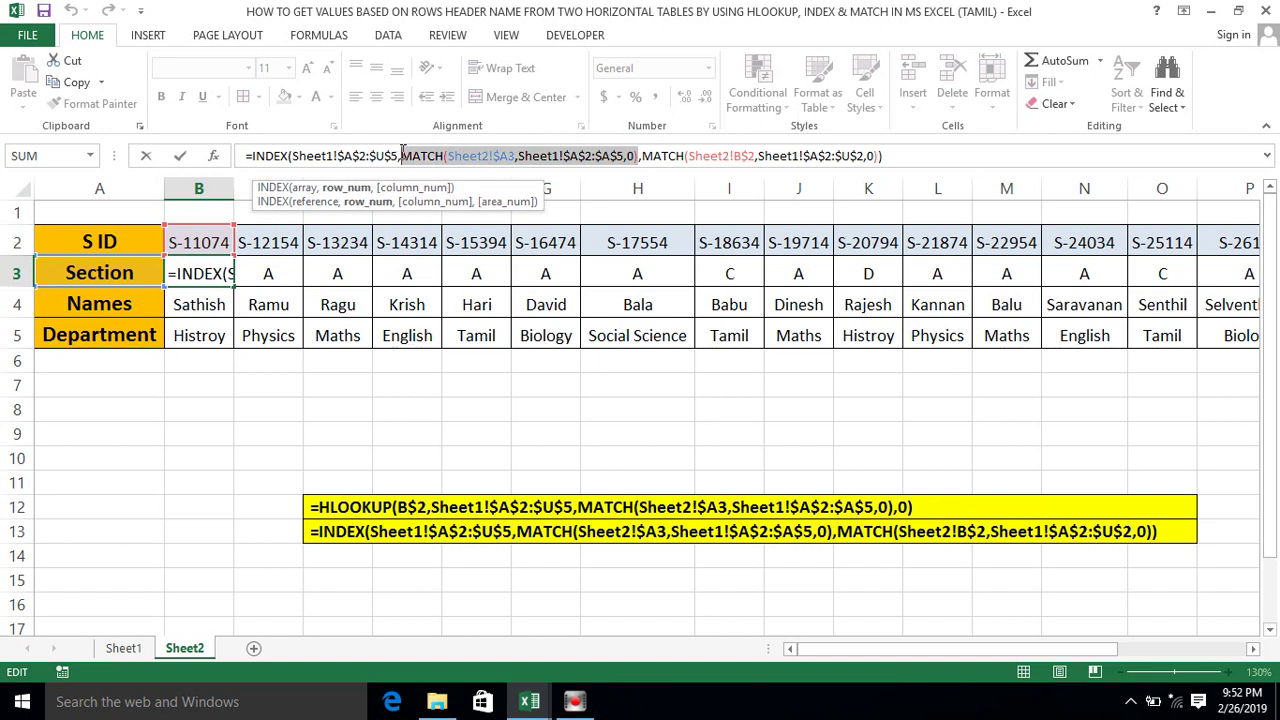
drag(640, 156, 873, 155)
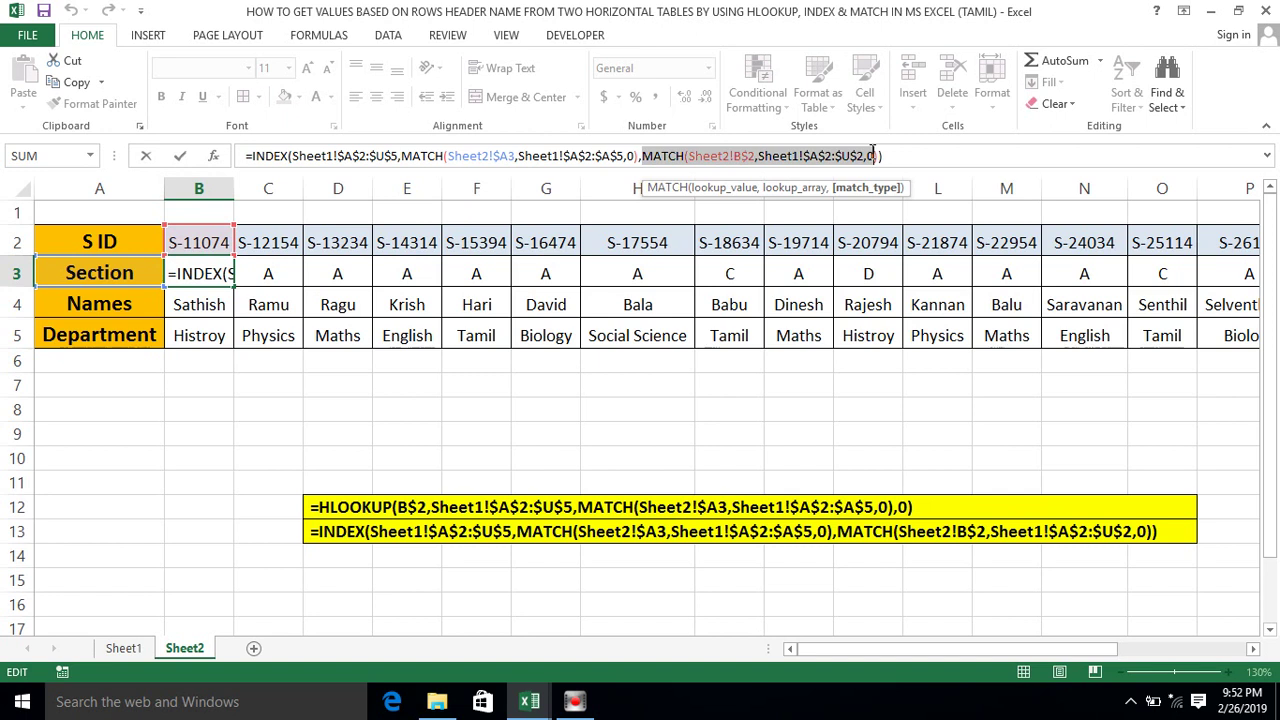
key(Escape)
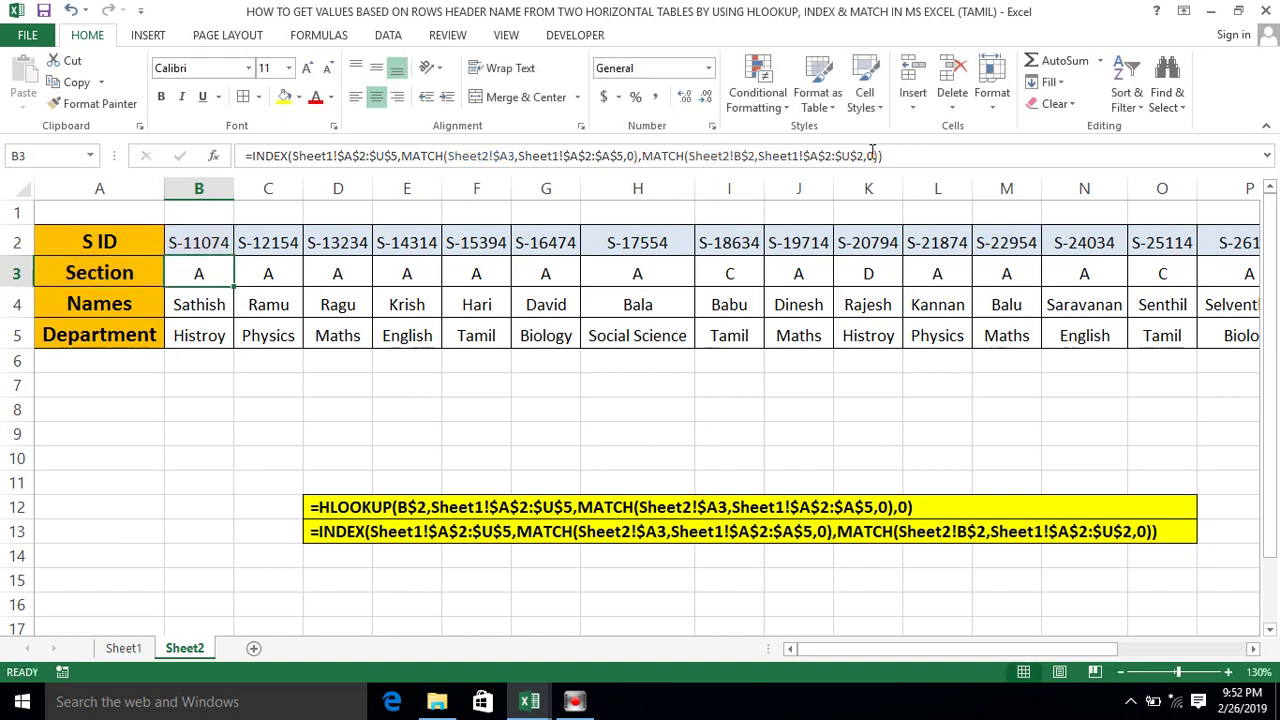
- Inspect the cell references used by the INDEX-MATCH formula in B3 and leave the formula unedited
click(222, 248)
key(Down)
key(F2)
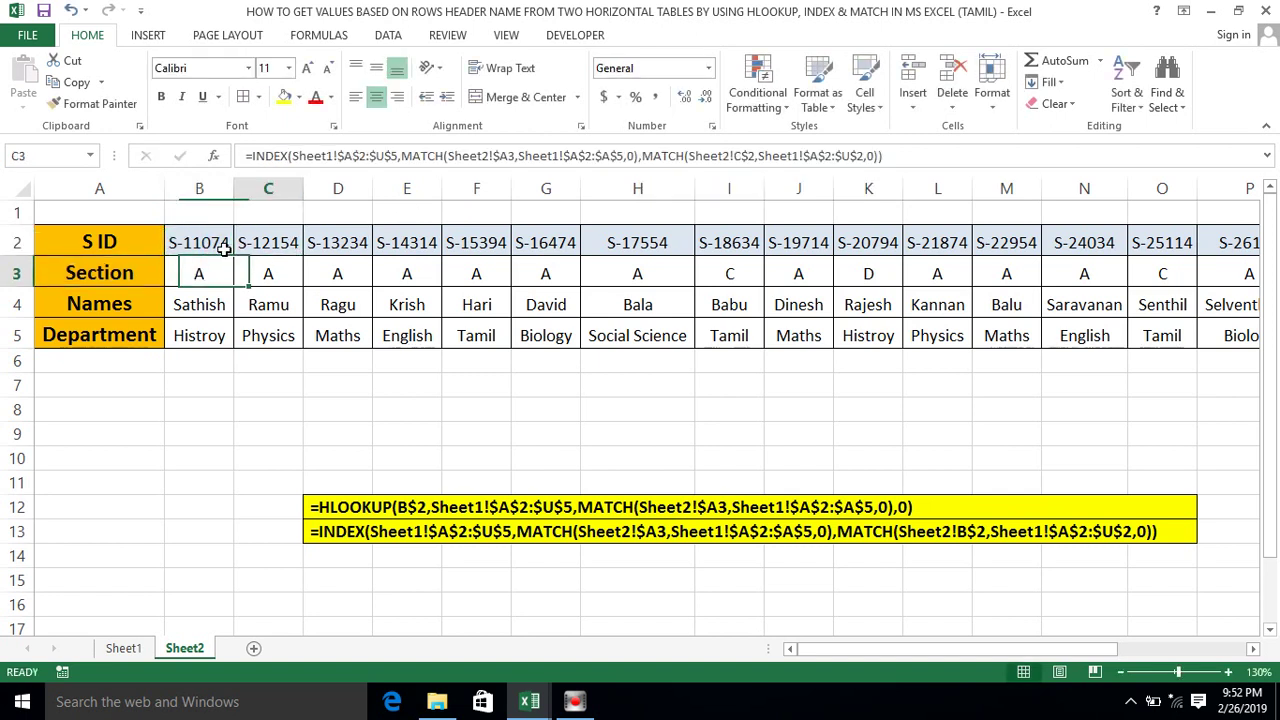
key(Escape)
key(F2)
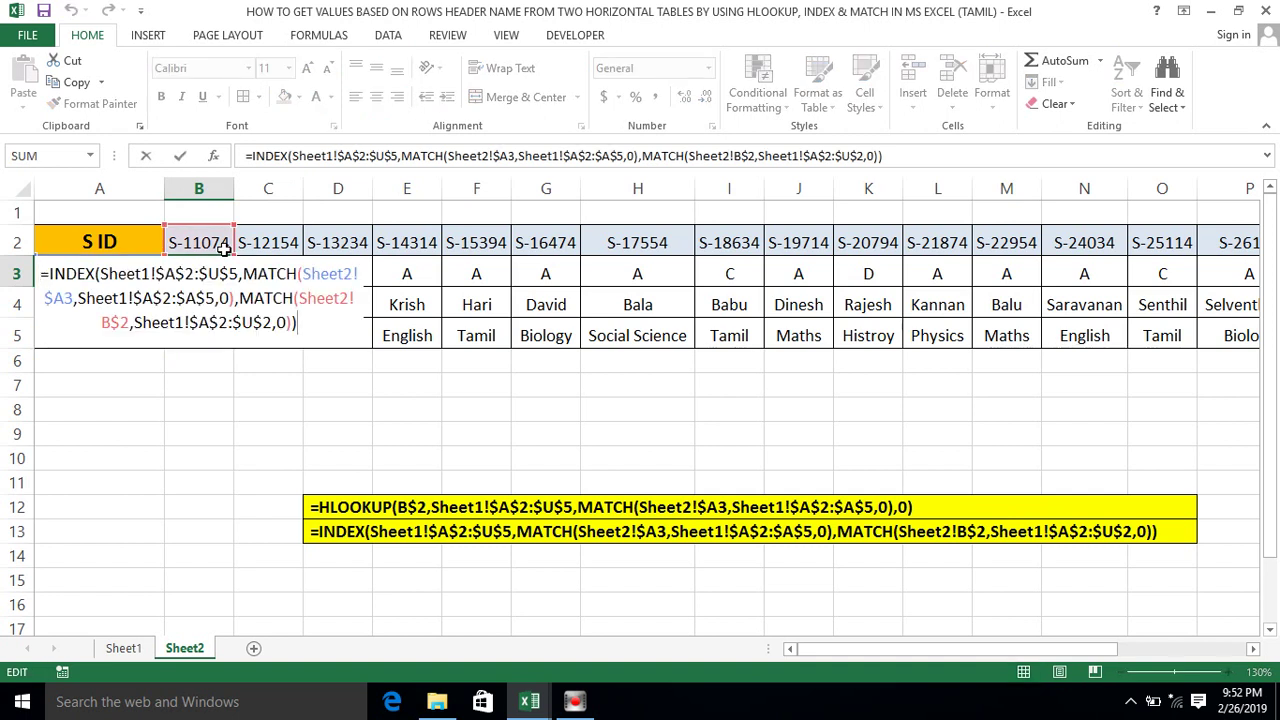
key(Escape)
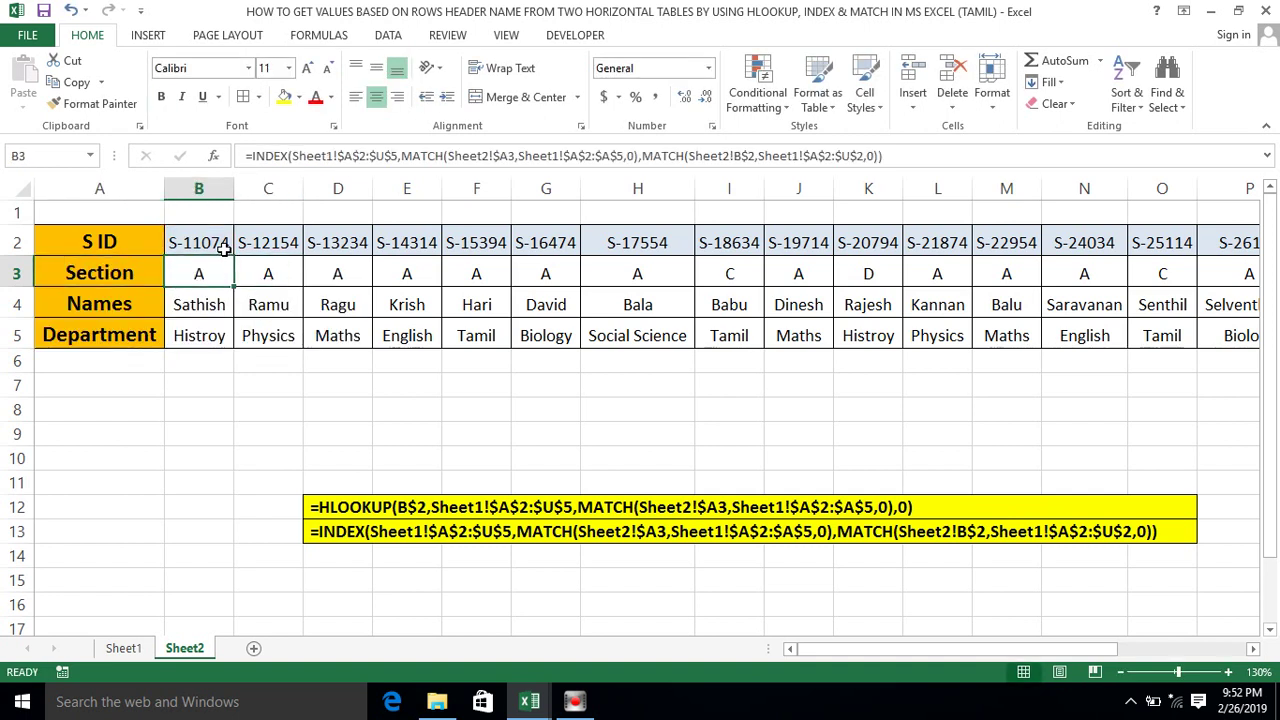
- Examine how the INDEX formula's column reference shifts across the Section row, and review the S ID headers in row 2
key(Right)
key(Left)
key(Up)
key(Down)
key(Right)
key(Right)
key(Right)
key(Right)
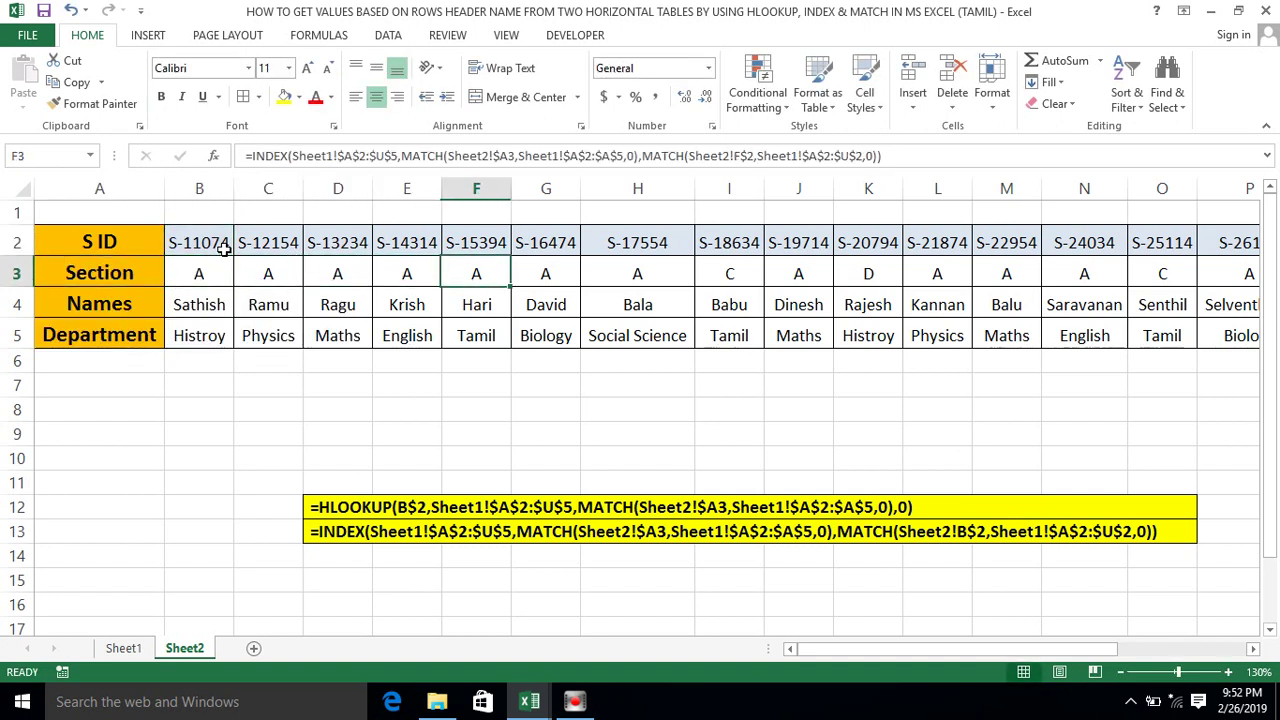
key(Right)
key(Right)
key(Right)
key(Up)
key(Right)
key(Right)
key(Right)
key(Right)
key(Right)
key(Right)
key(Right)
key(Right)
key(Right)
key(Right)
key(Right)
key(Home)
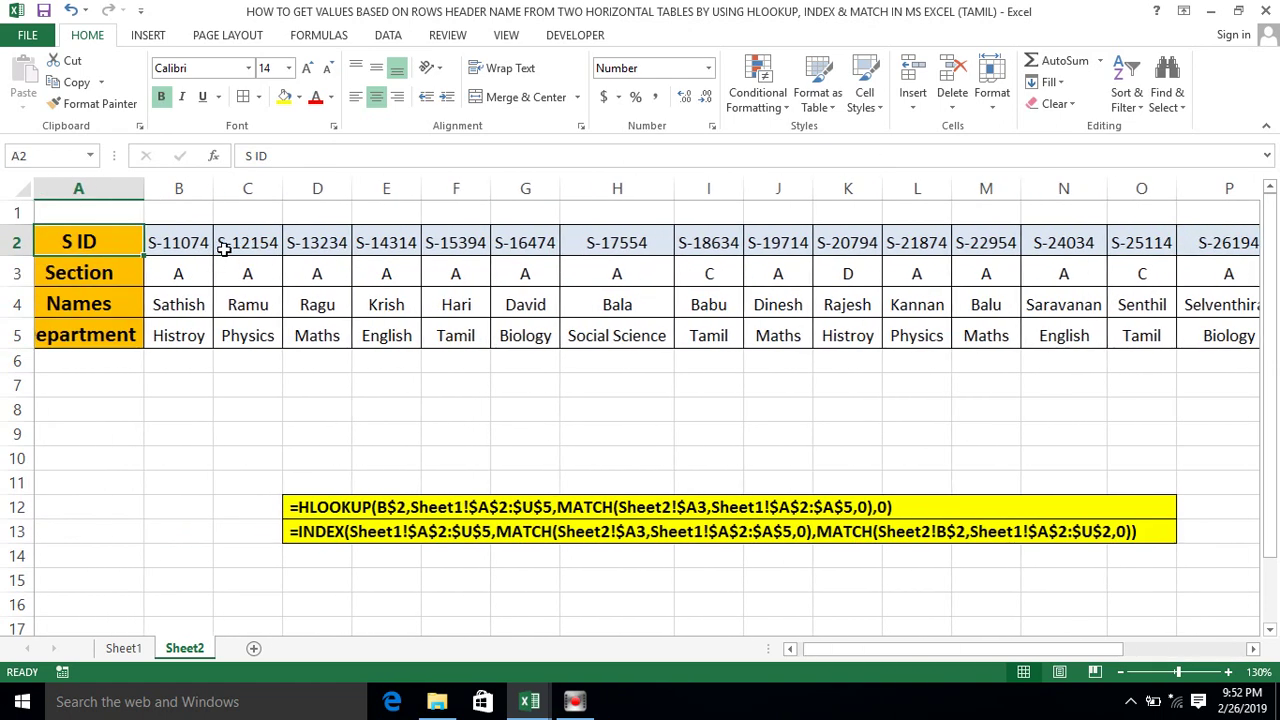
key(Right)
key(Down)
key(Down)
key(Up)
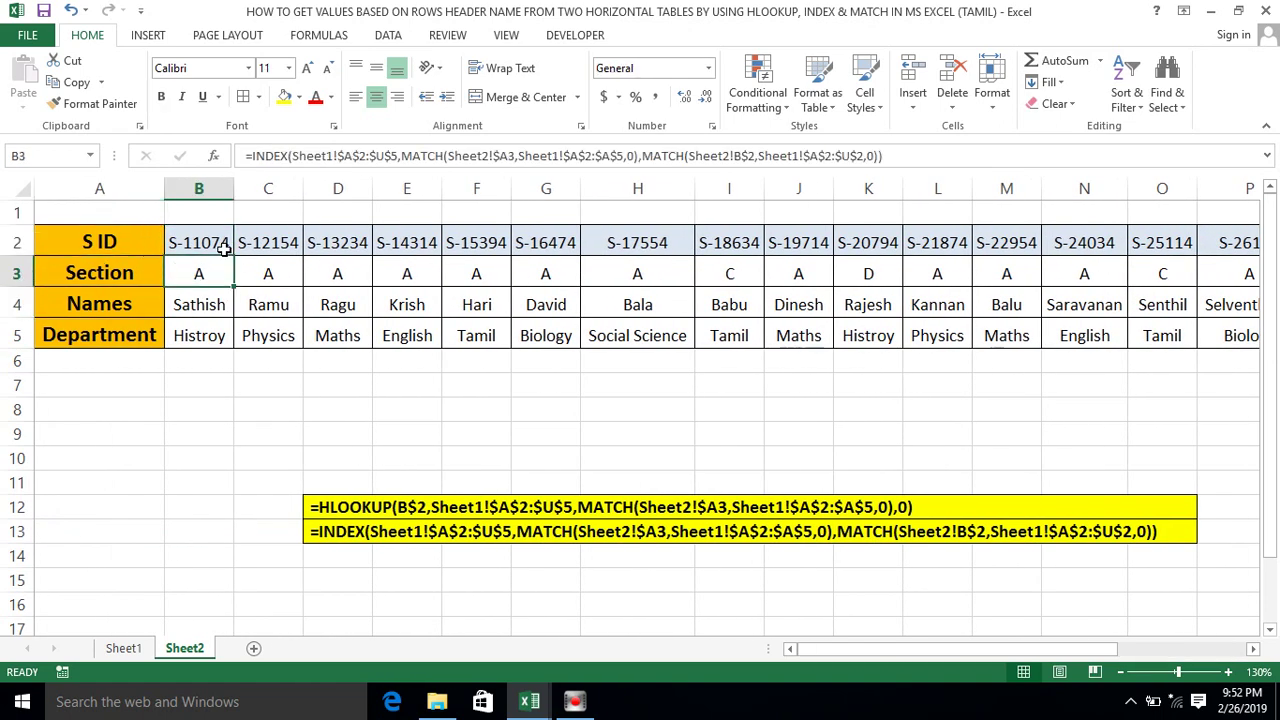
click(266, 362)
click(337, 478)
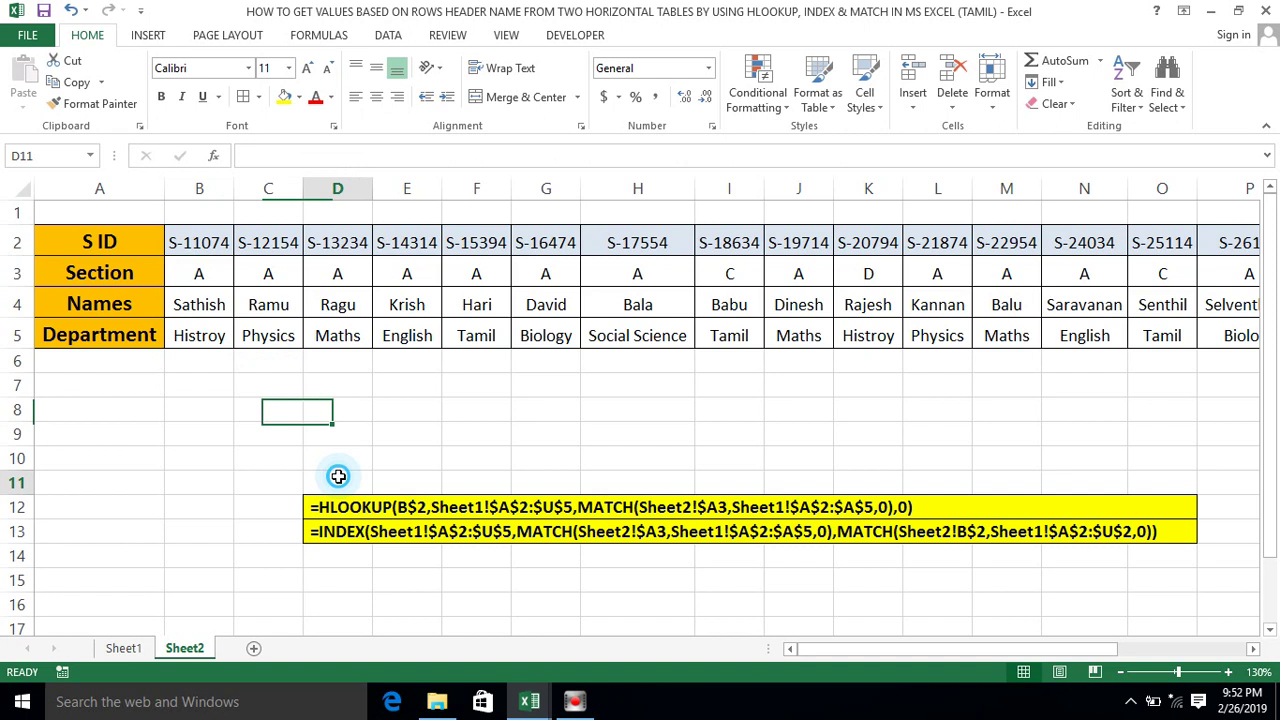
click(389, 428)
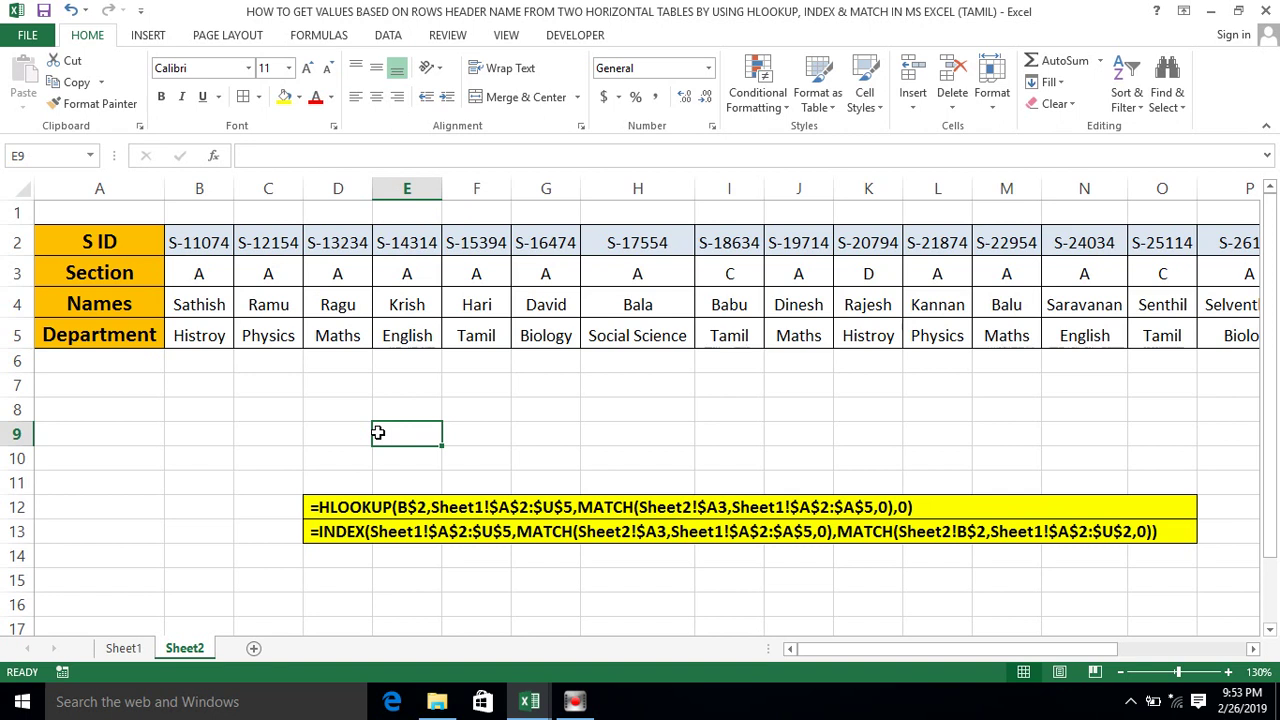
click(309, 322)
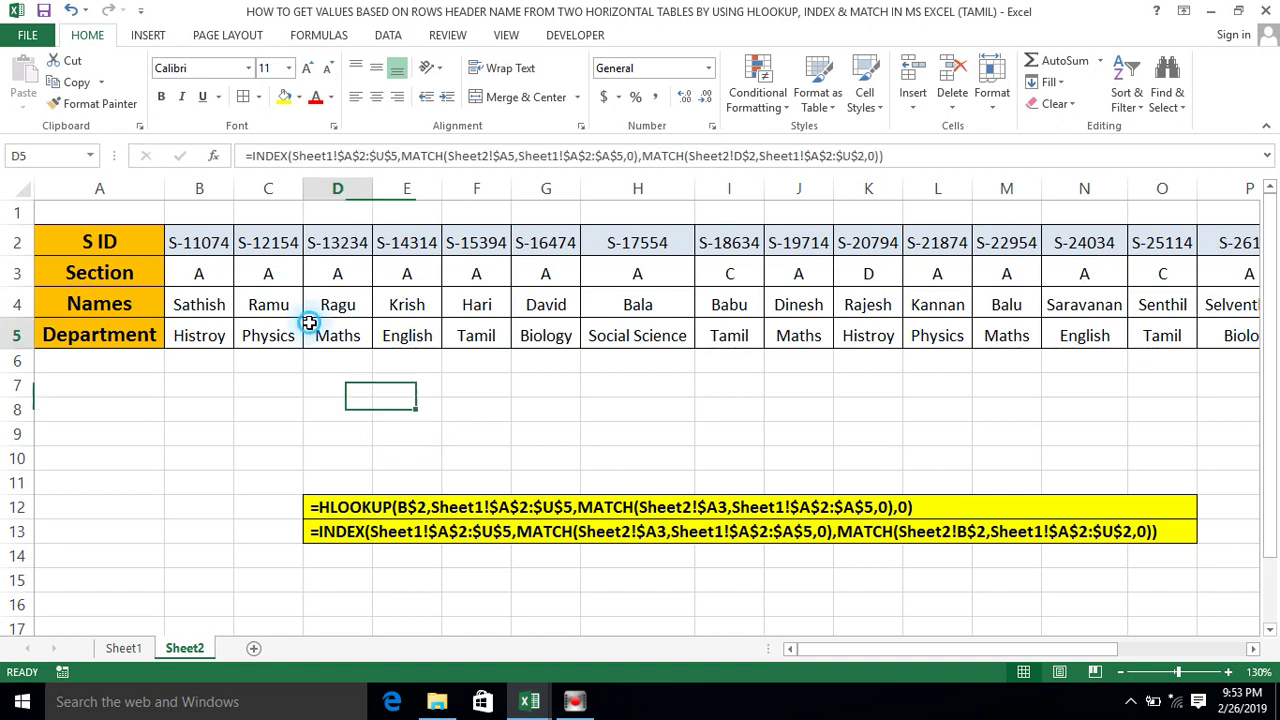
click(151, 417)
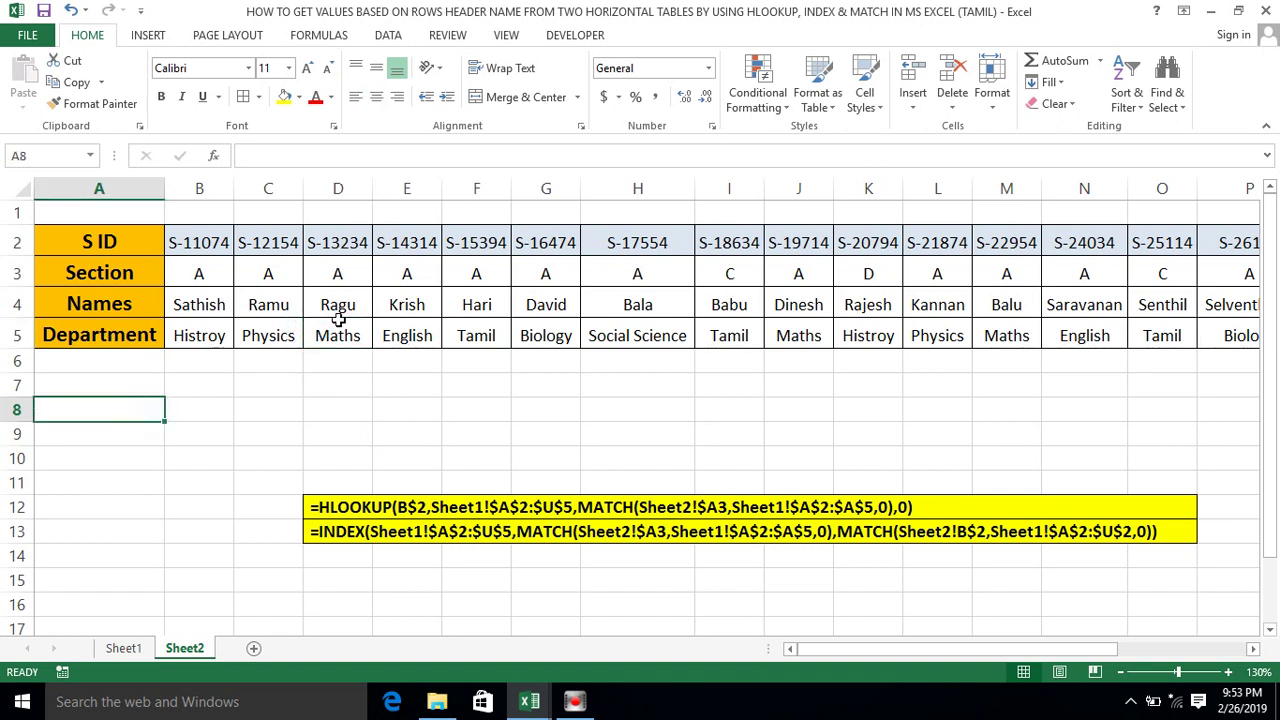